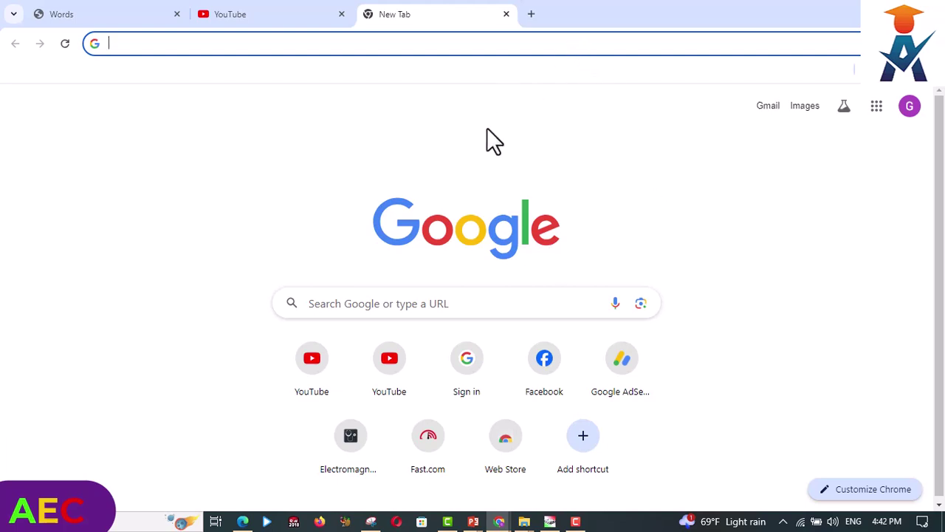
# Step: Search YouTube for 'amplifier educational center' and open that channel's Playlists
pyautogui.click(307, 380)
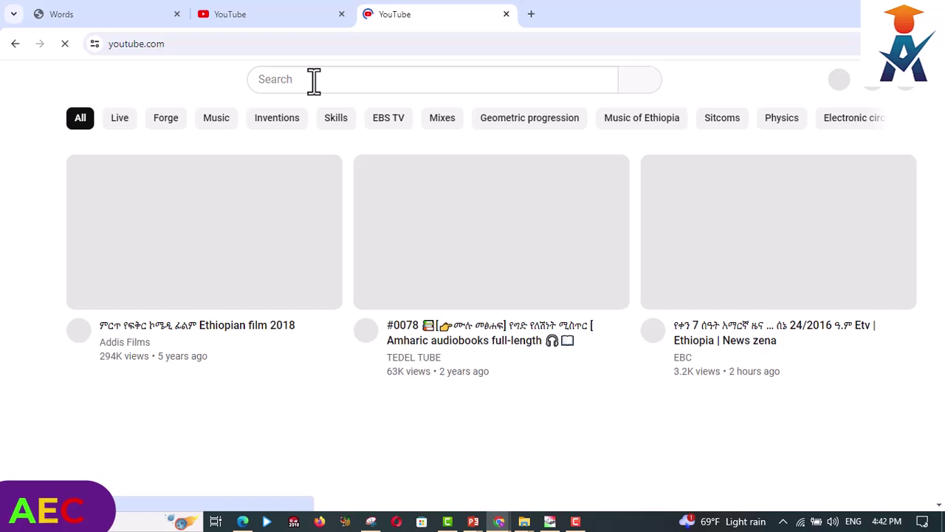
pyautogui.click(314, 80)
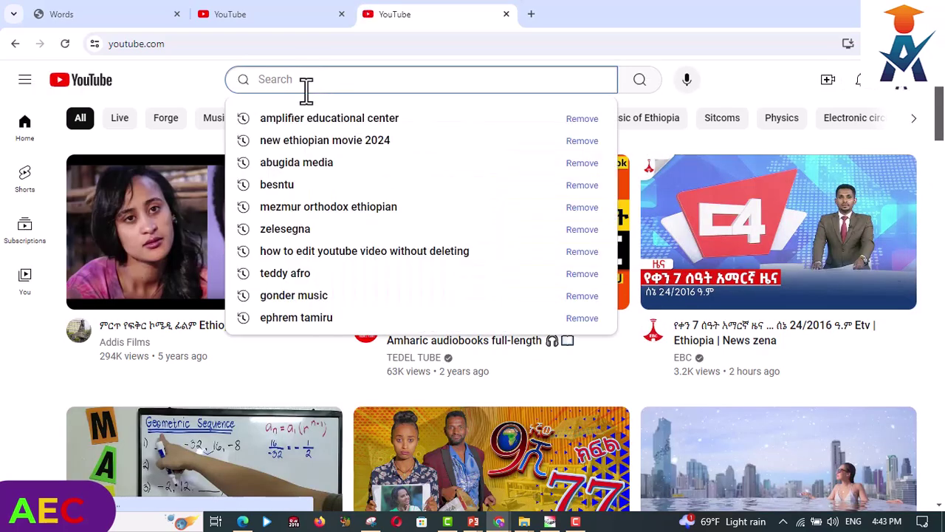
pyautogui.click(346, 117)
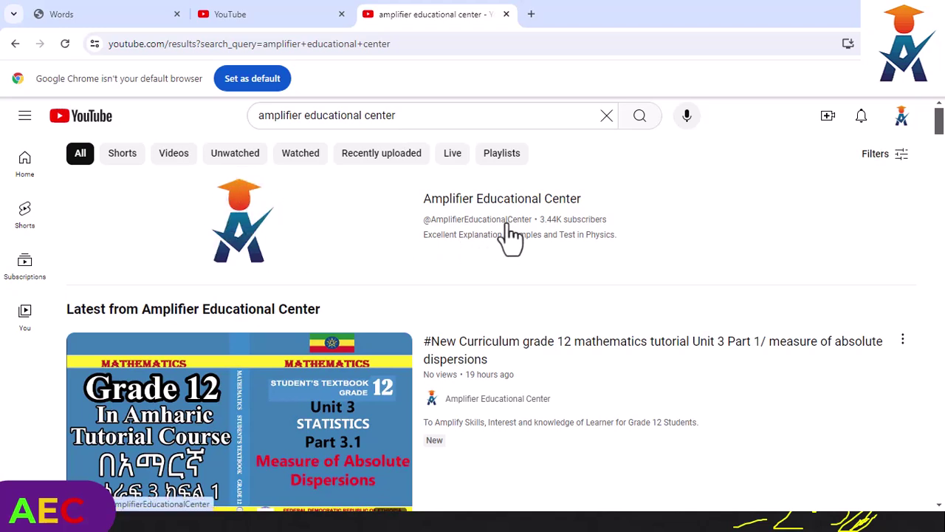
pyautogui.click(241, 232)
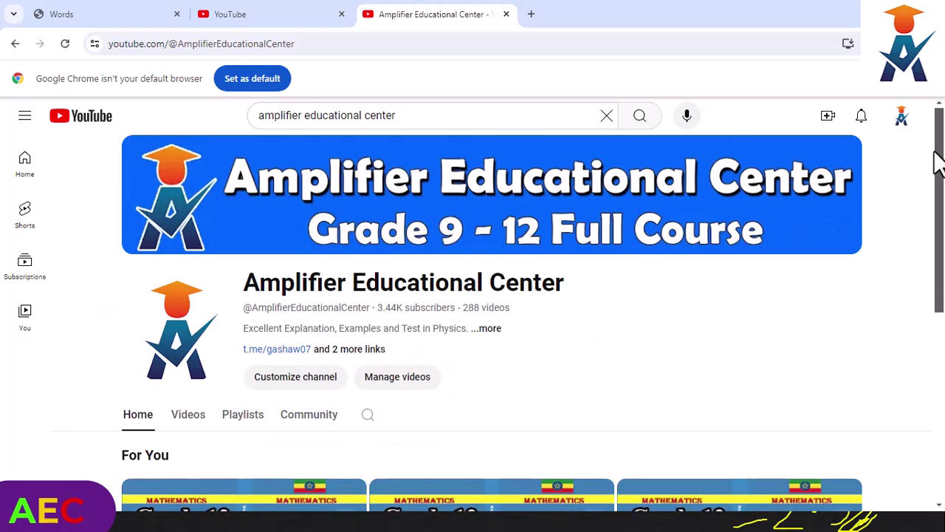
pyautogui.moveTo(942, 153)
pyautogui.mouseDown()
pyautogui.moveTo(942, 278)
pyautogui.moveTo(940, 228)
pyautogui.mouseUp()
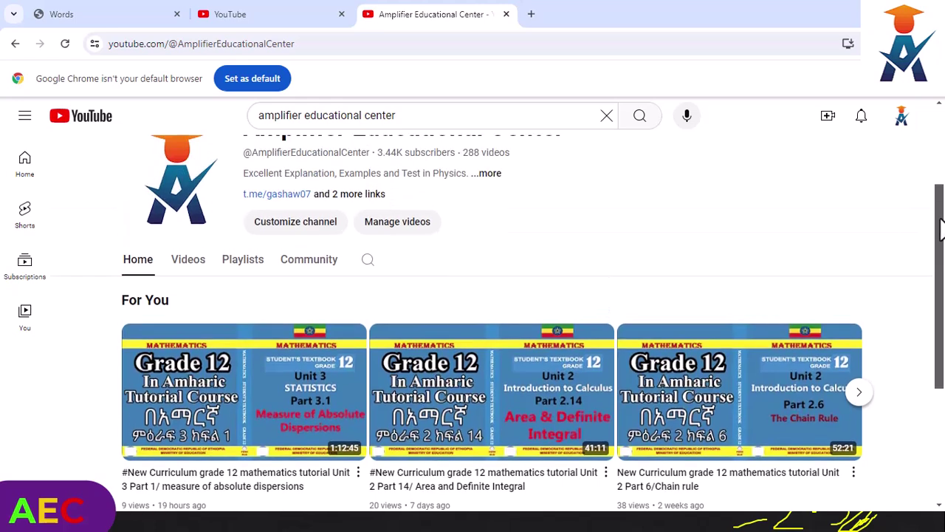
pyautogui.click(254, 268)
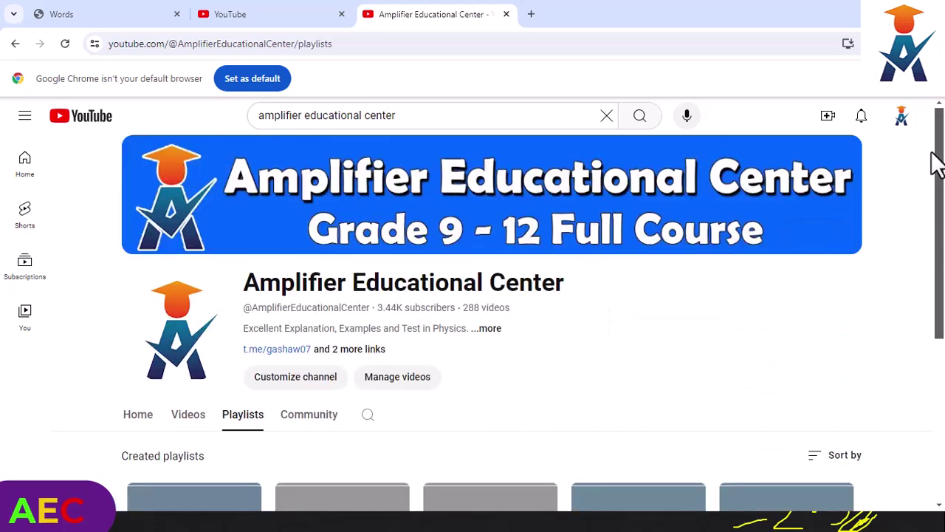
pyautogui.moveTo(942, 153); pyautogui.dragTo(943, 293)
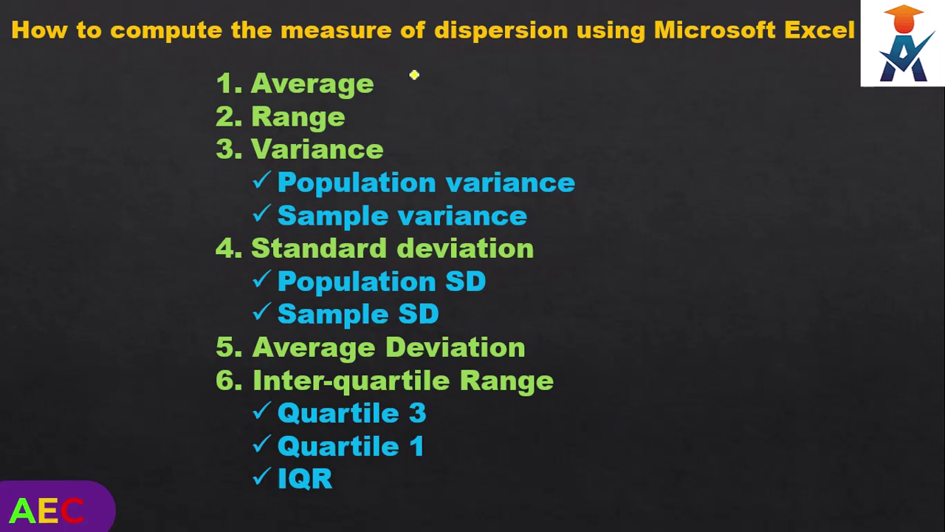
# Step: Mark Average, Range, Variance and Sample variance in yellow, writing α beside Population variance
pyautogui.moveTo(382, 87); pyautogui.dragTo(477, 53)
pyautogui.moveTo(368, 121); pyautogui.dragTo(479, 88)
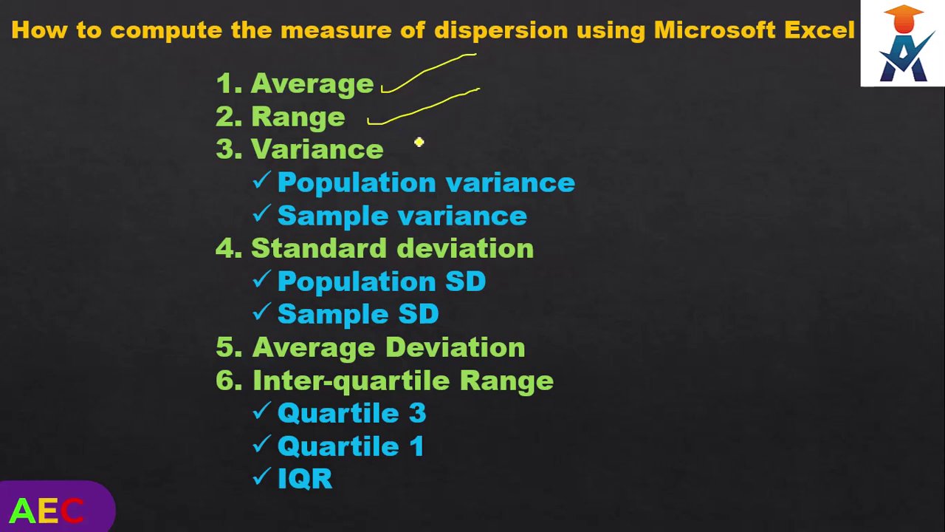
pyautogui.moveTo(419, 146); pyautogui.dragTo(506, 119)
pyautogui.moveTo(593, 172); pyautogui.dragTo(603, 186)
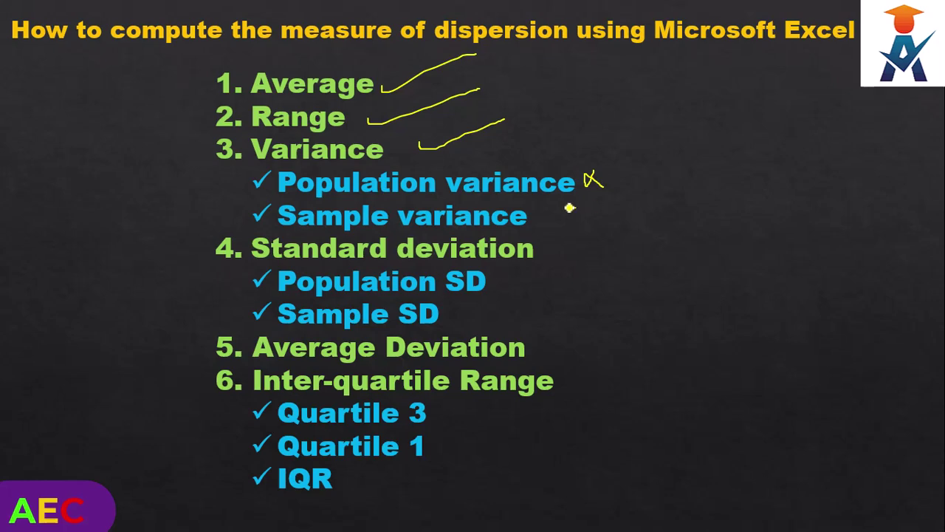
pyautogui.moveTo(569, 209); pyautogui.dragTo(627, 198)
# Step: Mark Standard deviation, Sample SD, Quartile 3, Quartile 1 and IQR, then advance to the two-table slide
pyautogui.moveTo(548, 245); pyautogui.dragTo(583, 250)
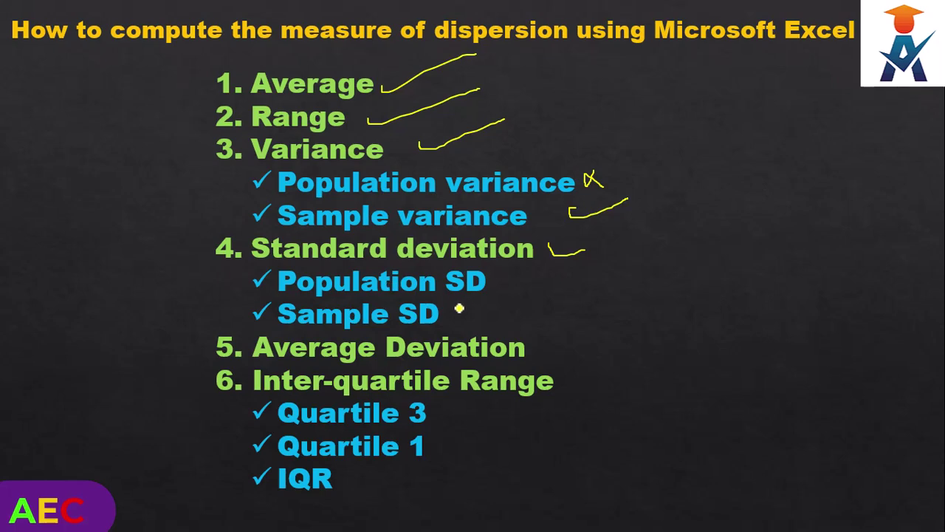
pyautogui.moveTo(458, 311)
pyautogui.mouseDown()
pyautogui.moveTo(482, 311)
pyautogui.moveTo(515, 284)
pyautogui.mouseUp()
pyautogui.moveTo(447, 410); pyautogui.dragTo(477, 403)
pyautogui.moveTo(445, 441); pyautogui.dragTo(488, 429)
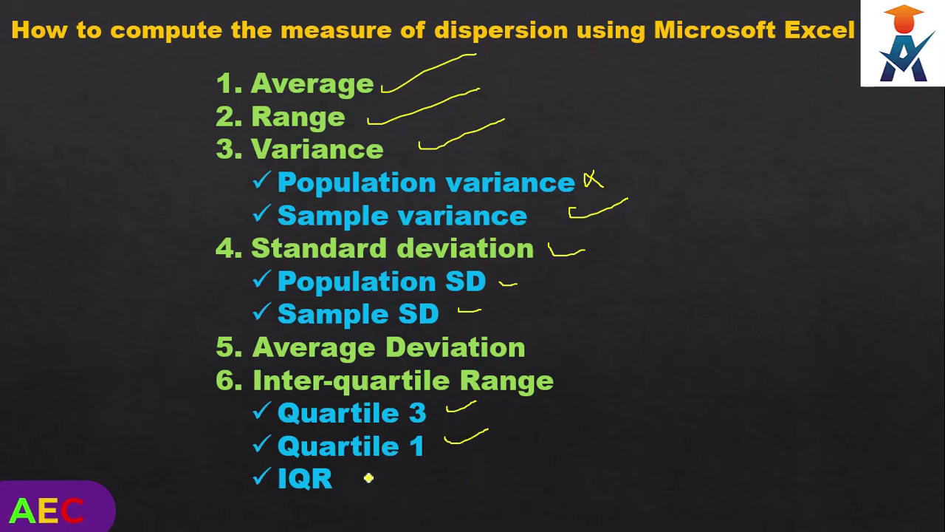
pyautogui.moveTo(367, 479); pyautogui.dragTo(413, 480)
pyautogui.press('Right')
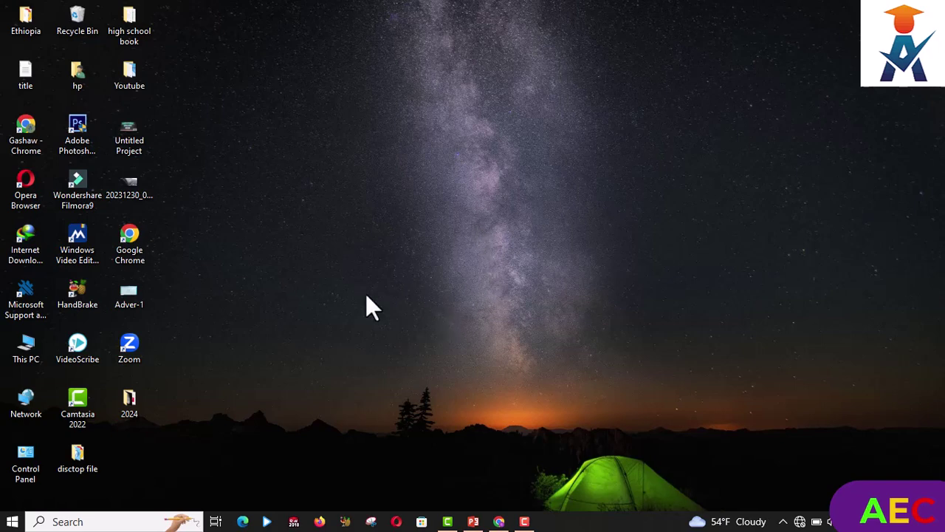
# Step: Search Windows for 'excel', fixing the extra letter, so Excel 2016 shows as best match
pyautogui.click(88, 522)
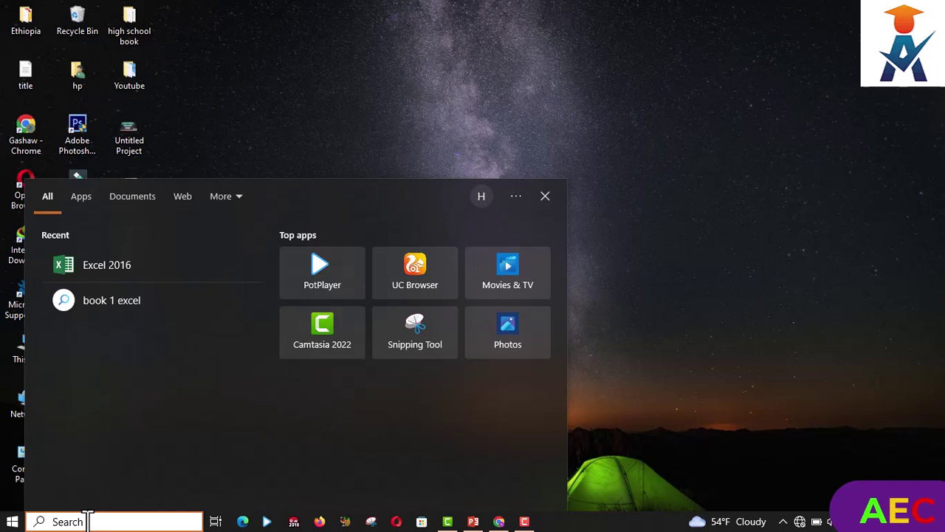
pyautogui.write('ex')
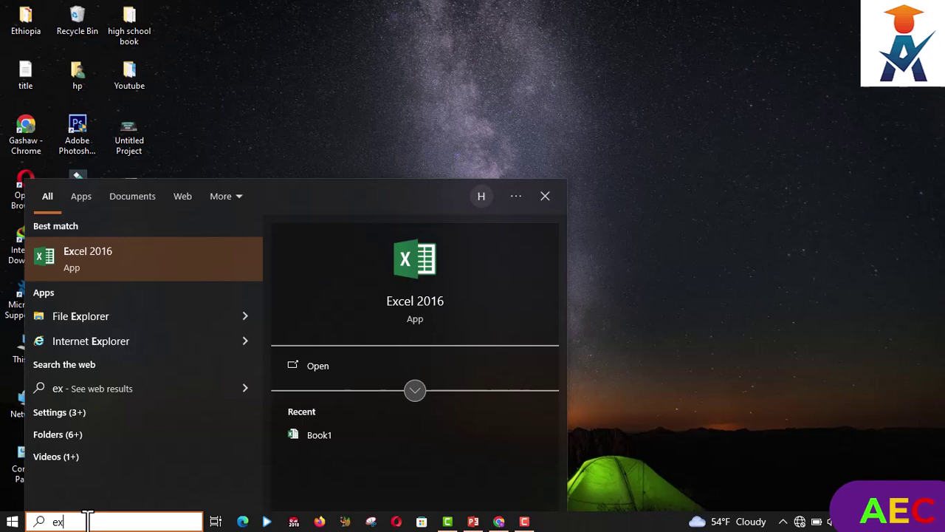
pyautogui.write('cell')
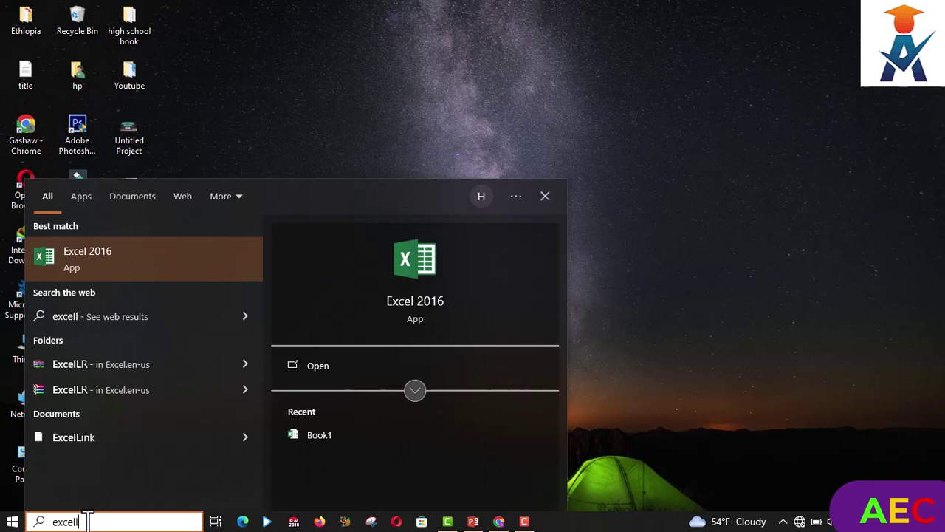
pyautogui.press('BackSpace')
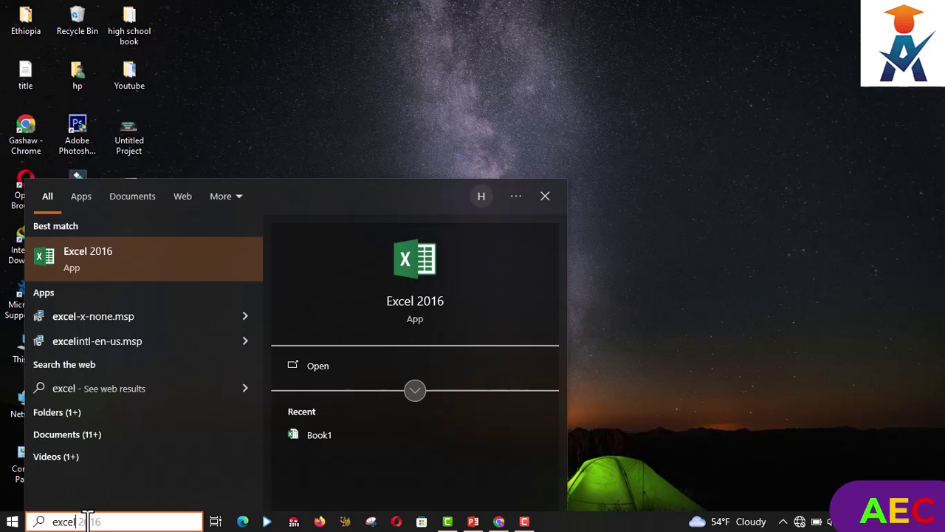
# Step: Launch Excel 2016, accept the default file-type prompts, dismiss activation and create a blank workbook
pyautogui.click(407, 266)
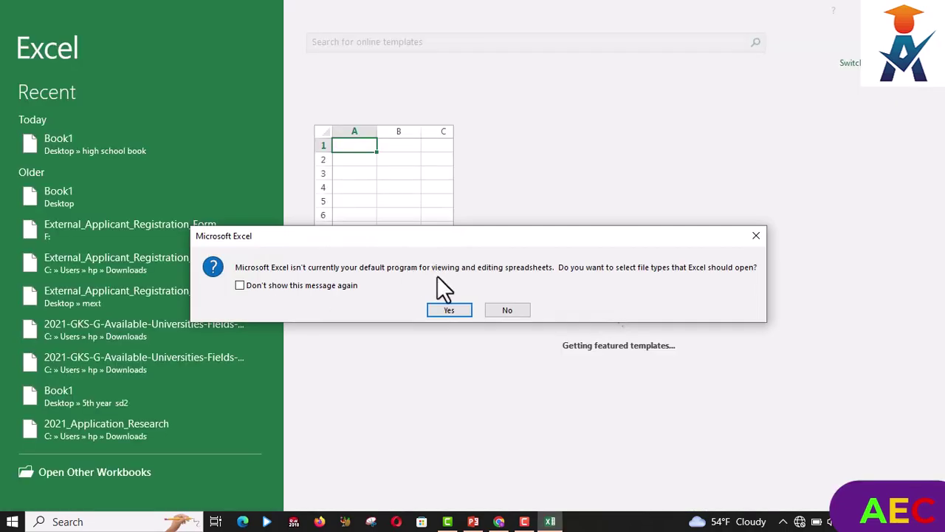
pyautogui.click(447, 308)
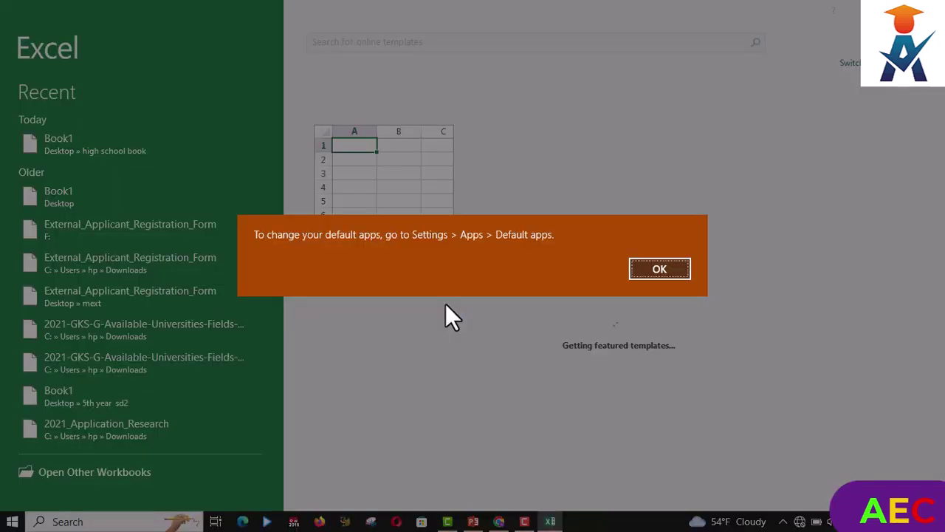
pyautogui.click(446, 304)
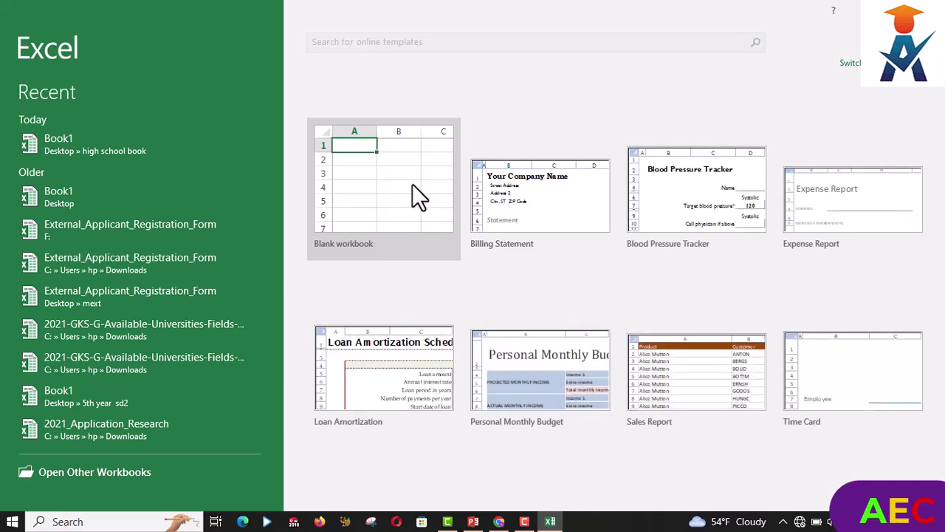
pyautogui.click(375, 175)
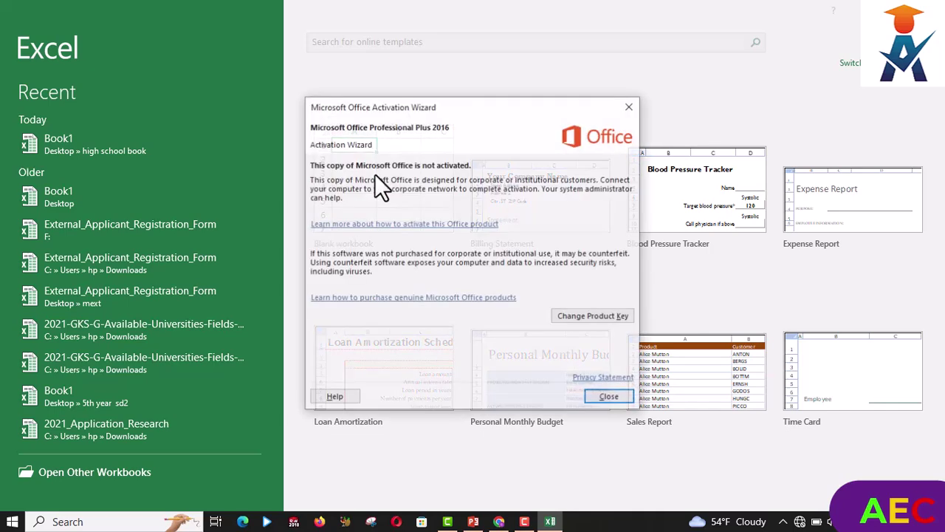
pyautogui.click(630, 106)
pyautogui.click(402, 131)
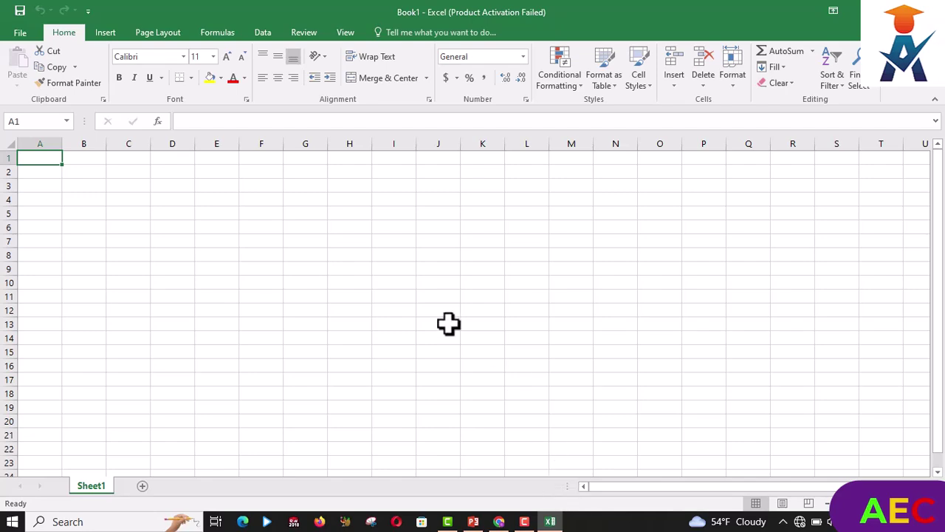
# Step: Copy 'How to compute the measure of dispersion using Microsoft Excel' from slide 2, then return to Book1
pyautogui.moveTo(474, 522)
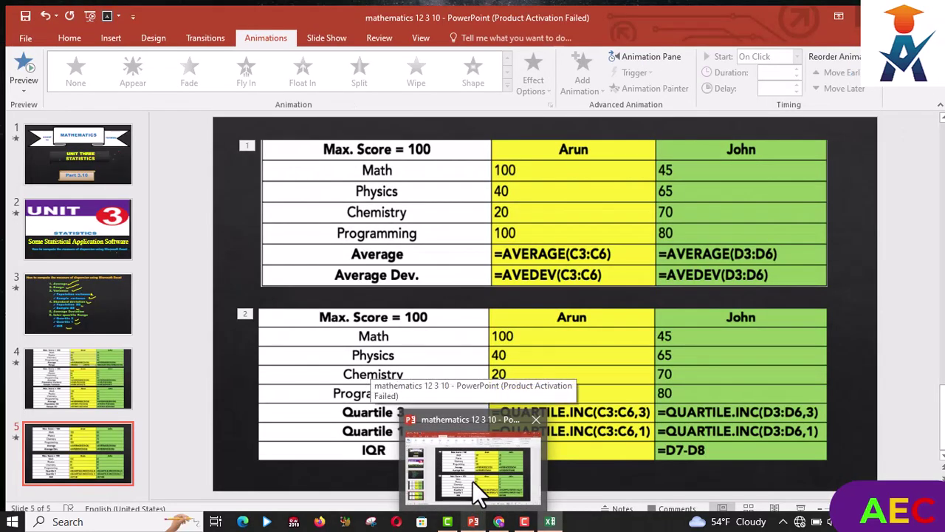
pyautogui.click(472, 481)
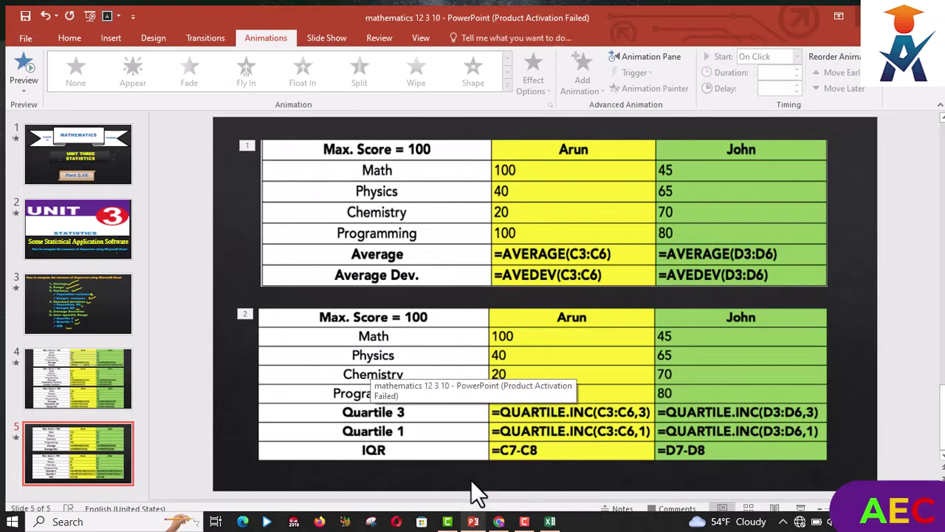
pyautogui.click(101, 245)
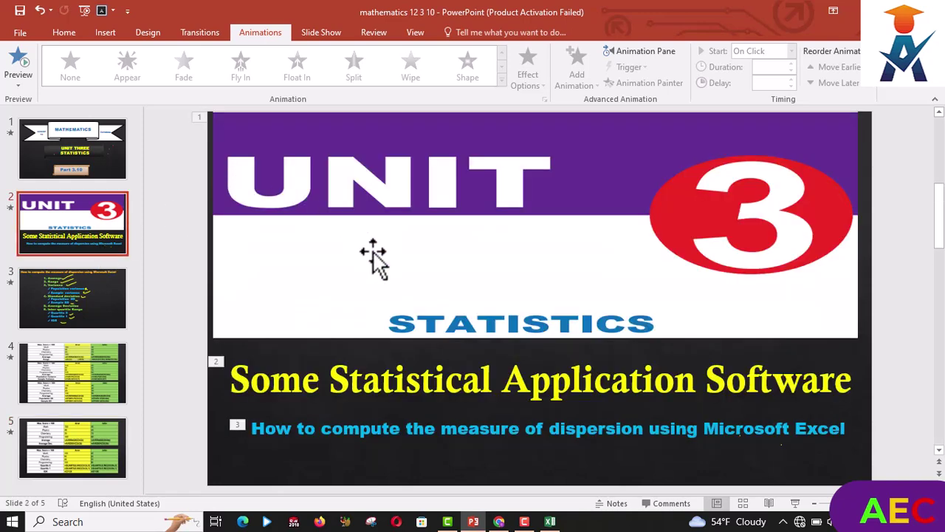
pyautogui.moveTo(253, 430)
pyautogui.mouseDown()
pyautogui.moveTo(571, 450)
pyautogui.moveTo(851, 427)
pyautogui.mouseUp()
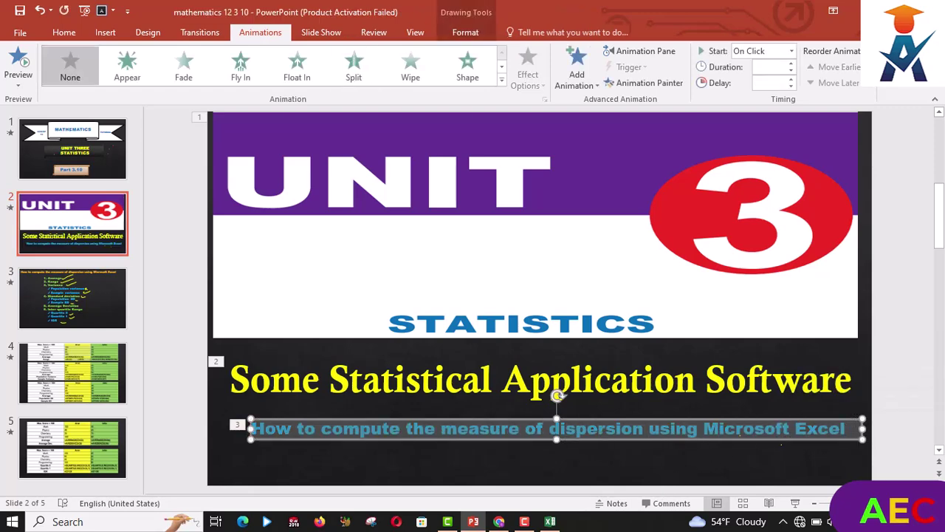
pyautogui.moveTo(551, 521)
pyautogui.click(523, 452)
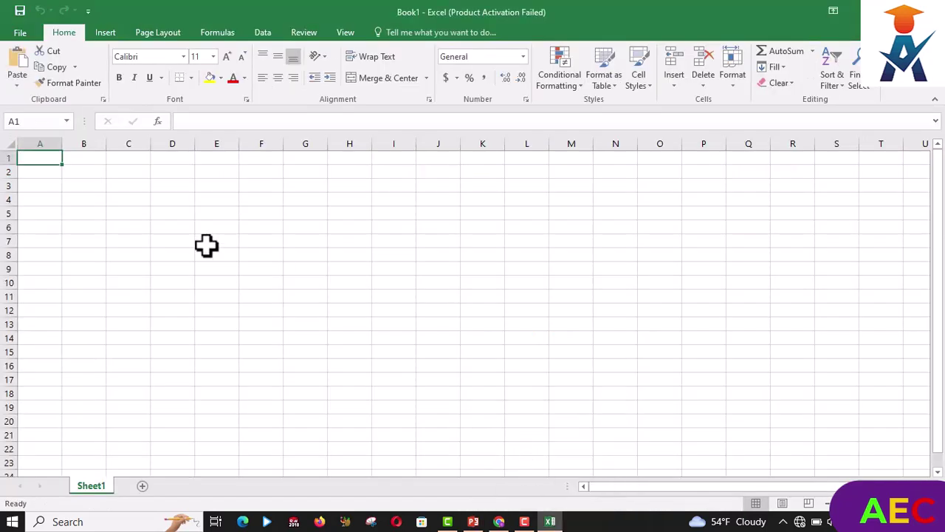
# Step: Paste the copied dispersion subtitle into cell A1 as the sheet title
pyautogui.write('How to compute the measure of dispersion using Microsoft Excel')
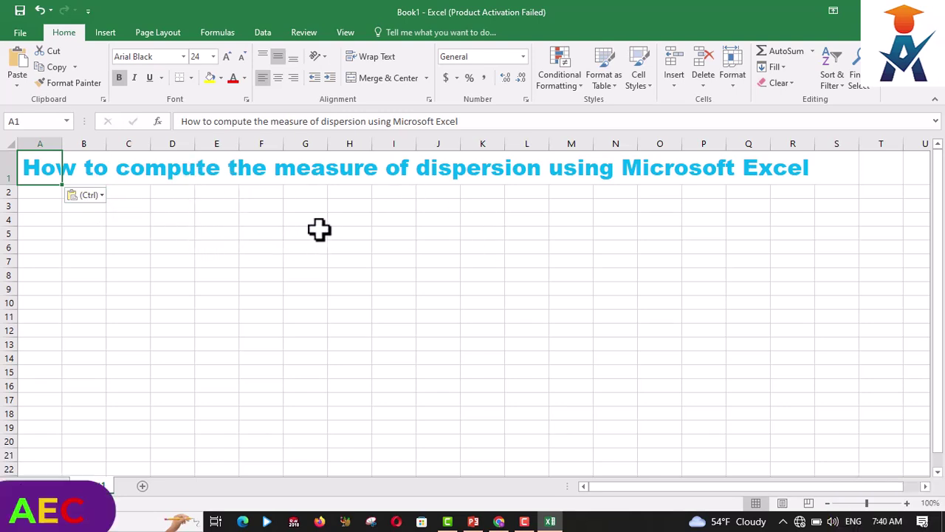
pyautogui.click(122, 193)
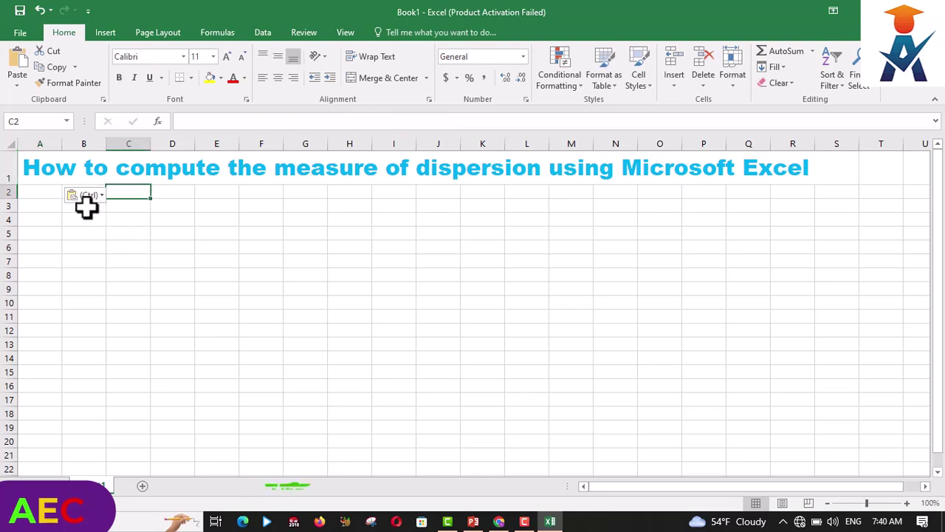
pyautogui.press('F2')
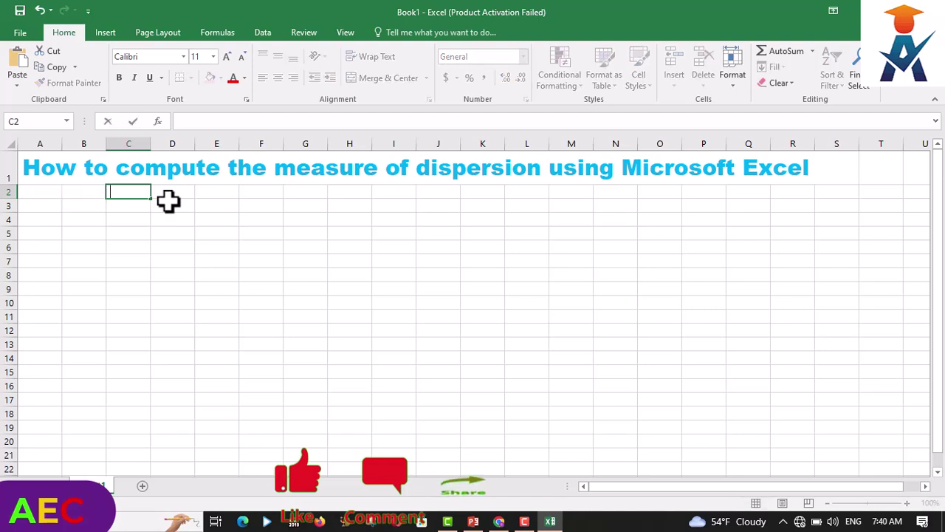
# Step: Enter the labels score, math, physics and chemistry in B2:B5
pyautogui.click(79, 193)
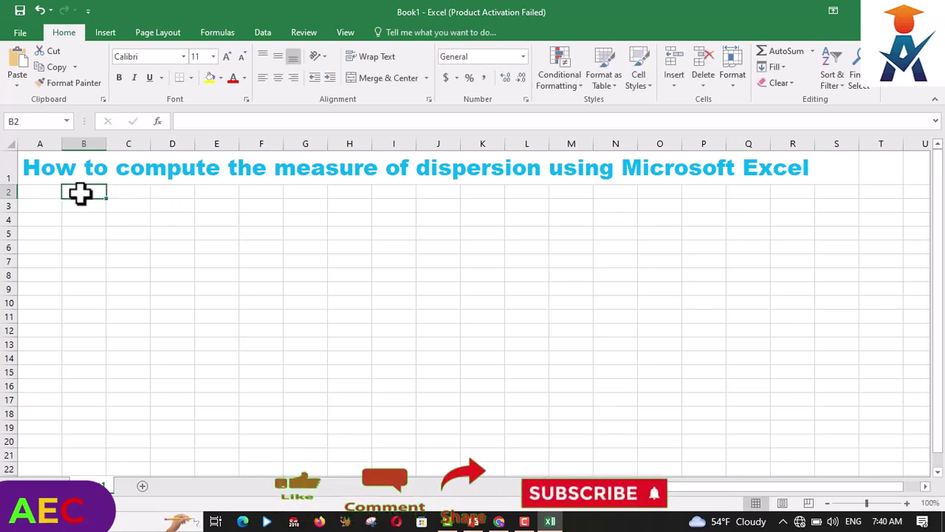
pyautogui.write('scor')
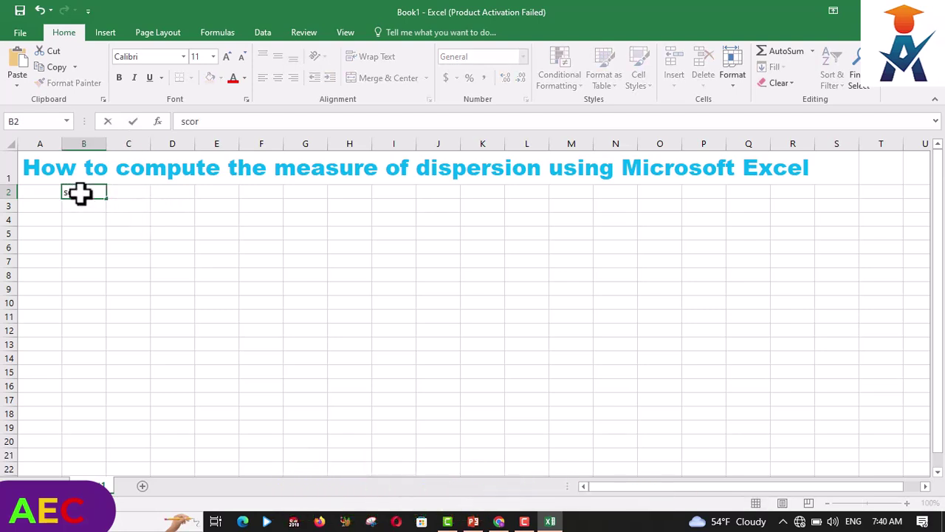
pyautogui.write('e')
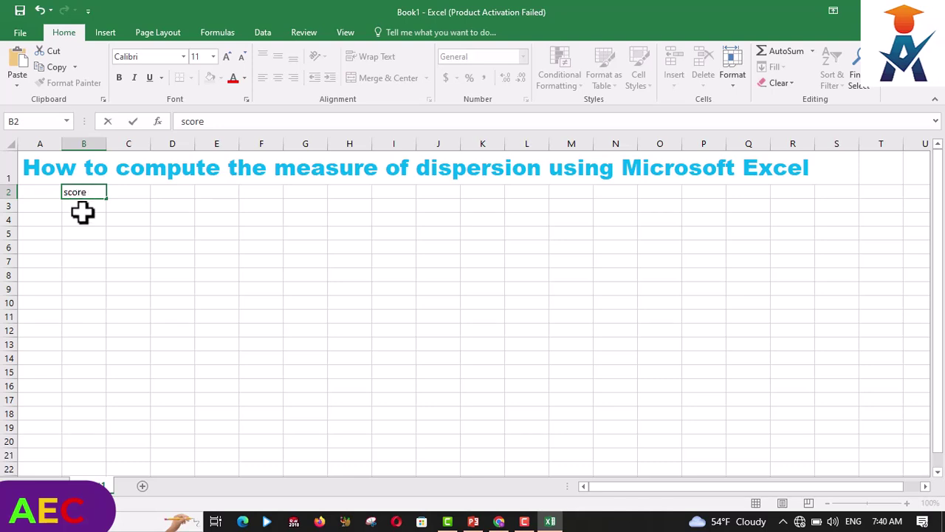
pyautogui.click(83, 206)
pyautogui.write('ma')
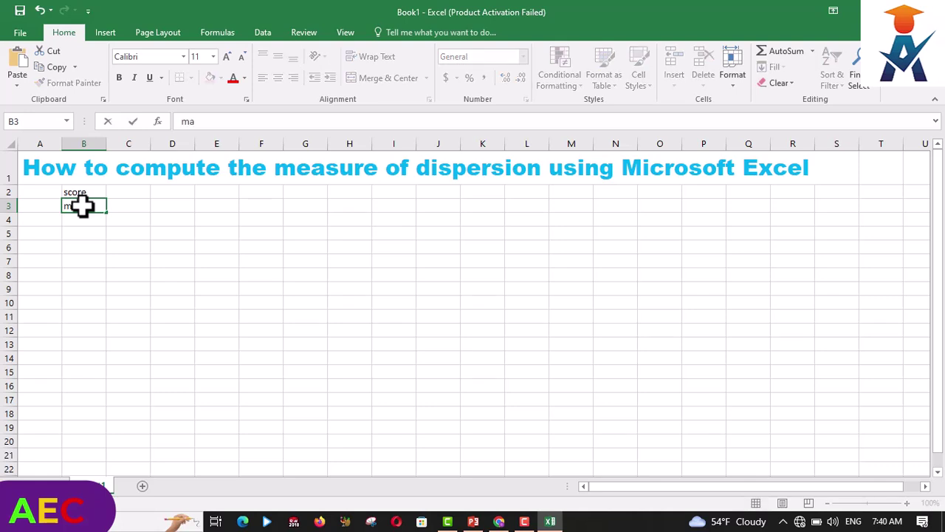
pyautogui.write('th')
pyautogui.press('Return')
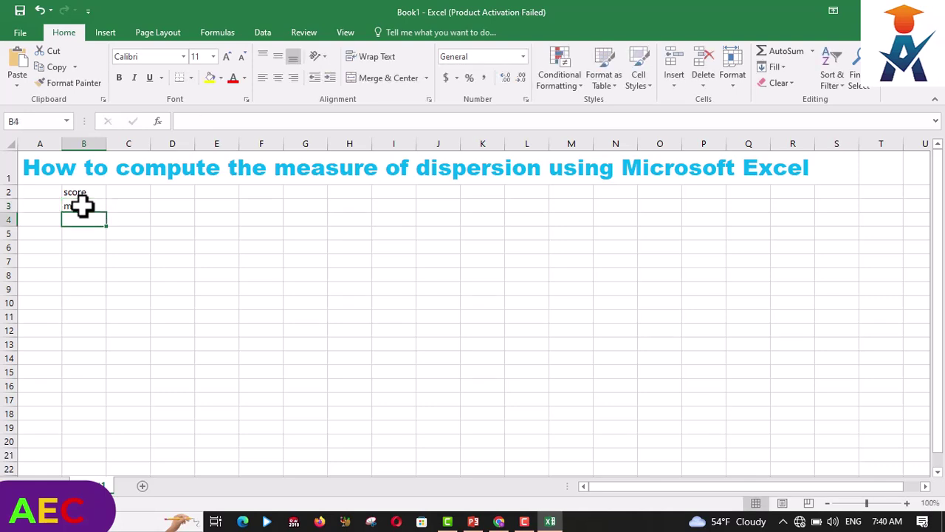
pyautogui.write('phy')
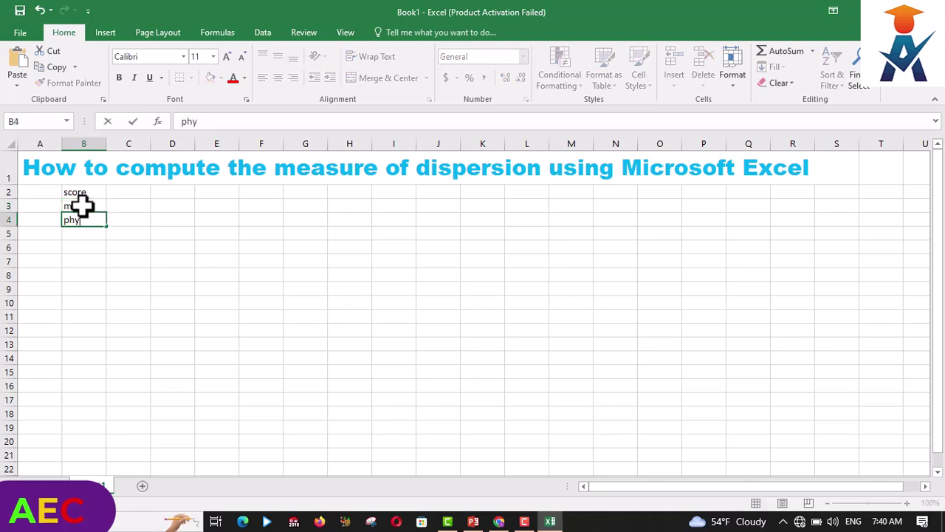
pyautogui.write('sics')
pyautogui.press('Return')
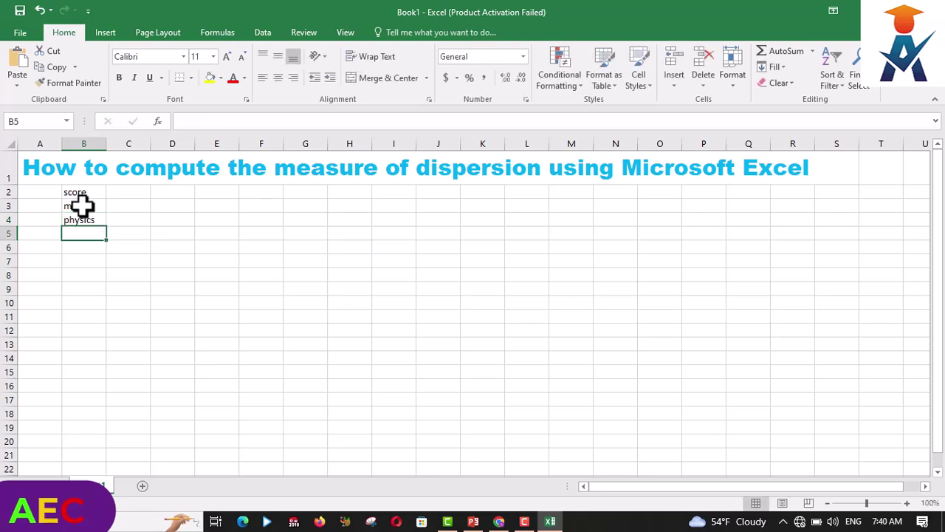
pyautogui.write('che')
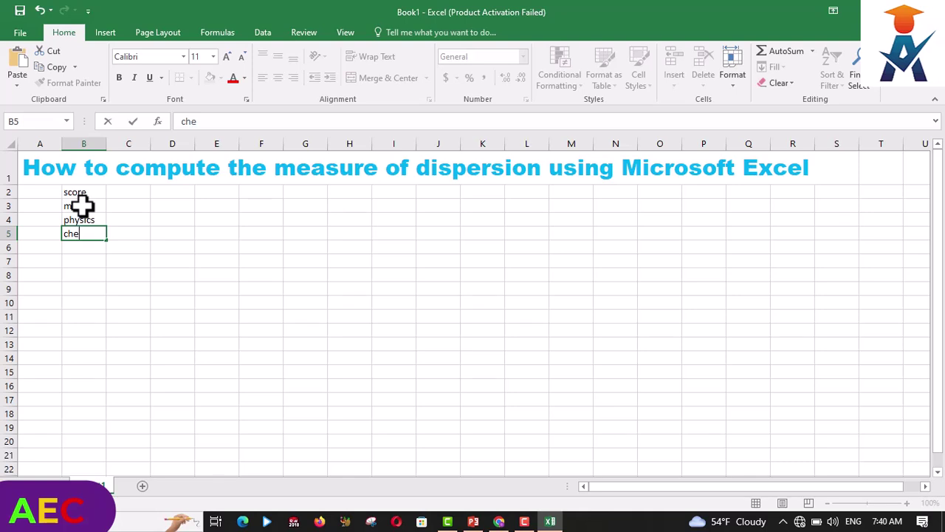
pyautogui.write('mistr')
pyautogui.write('y')
pyautogui.press('Return')
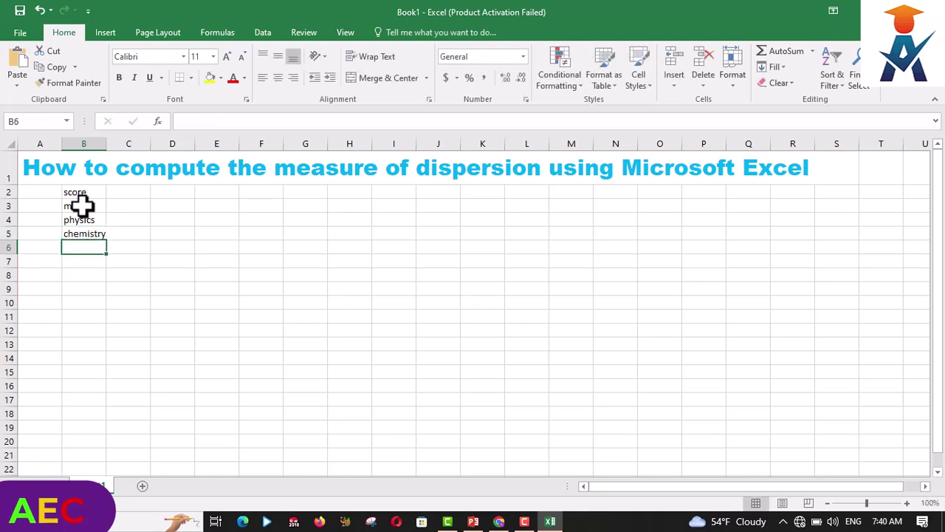
# Step: Add 'programming' in B6, correcting the typo, and widen column B to fit
pyautogui.write('pro')
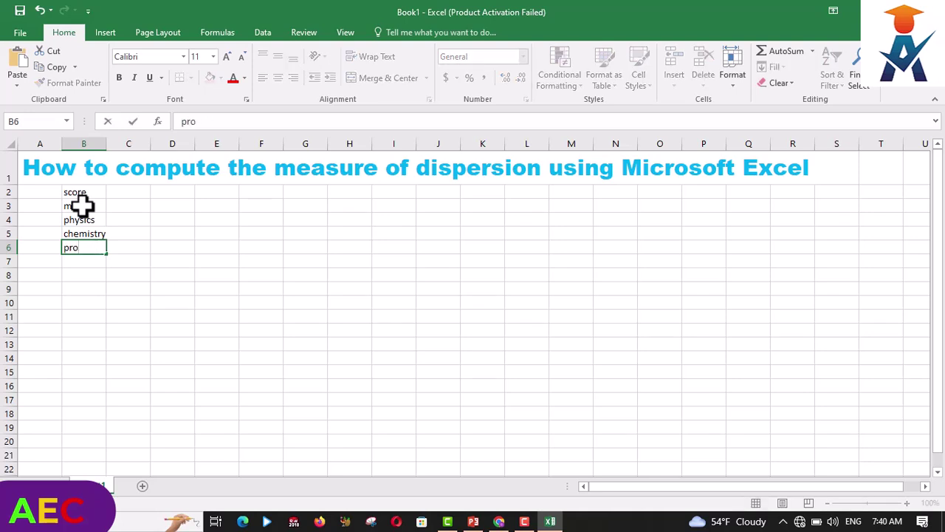
pyautogui.write('gramm')
pyautogui.write('inh')
pyautogui.press('BackSpace')
pyautogui.write('g')
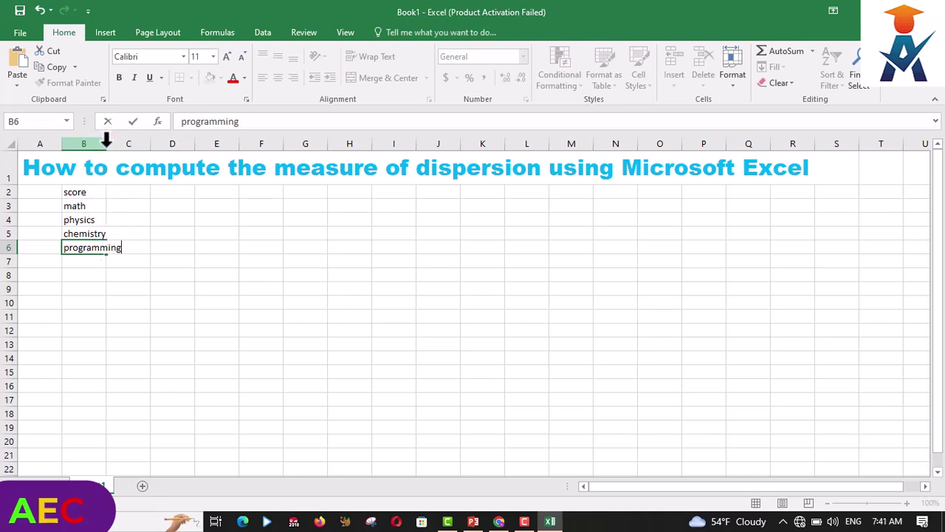
pyautogui.click(83, 261)
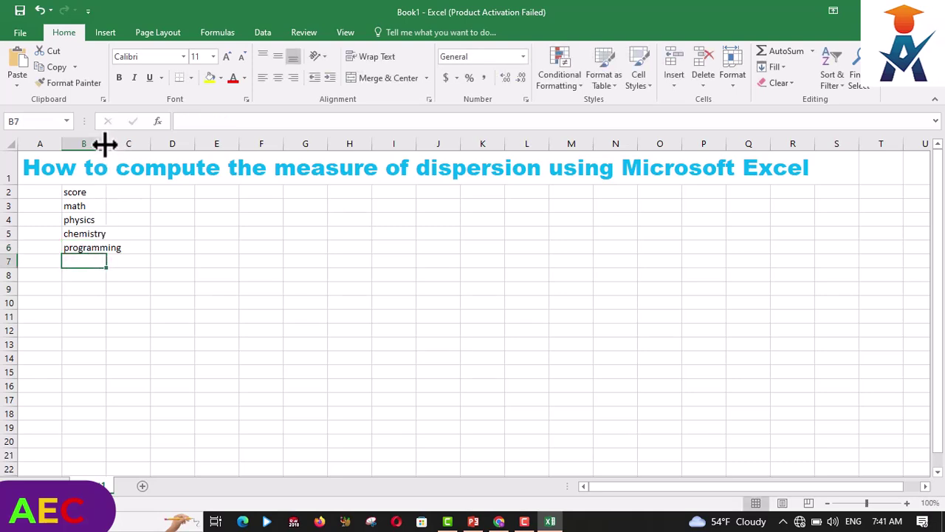
pyautogui.moveTo(105, 146); pyautogui.dragTo(133, 144)
pyautogui.moveTo(137, 143); pyautogui.dragTo(138, 142)
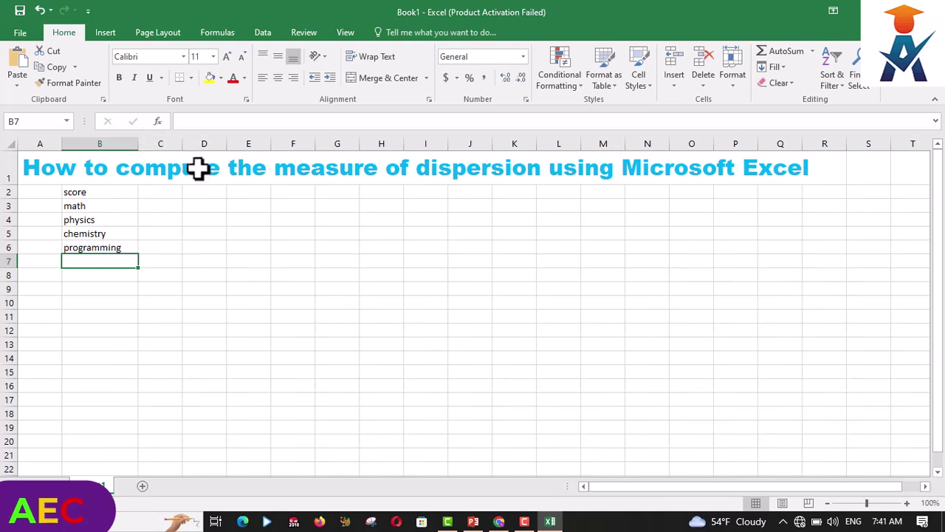
# Step: Enter the two students' names as column headers in C2 and D2
pyautogui.click(158, 193)
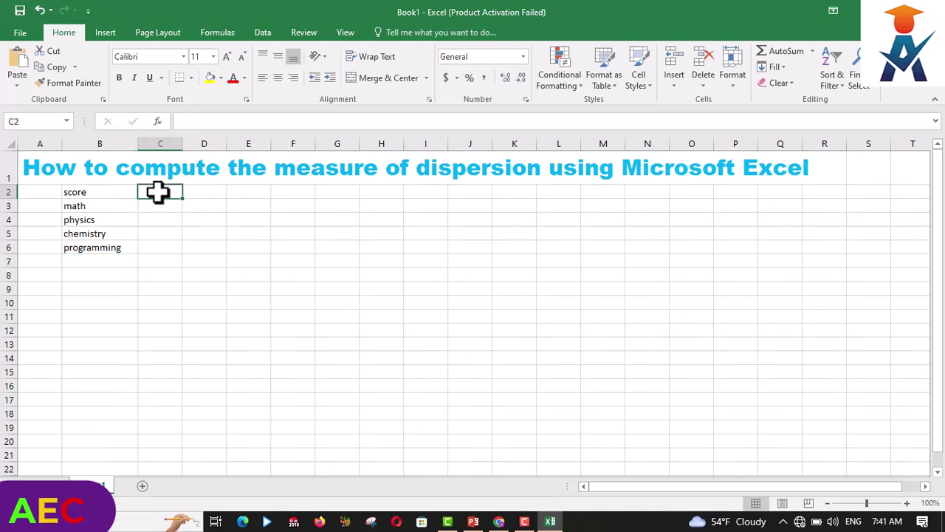
pyautogui.write('aru')
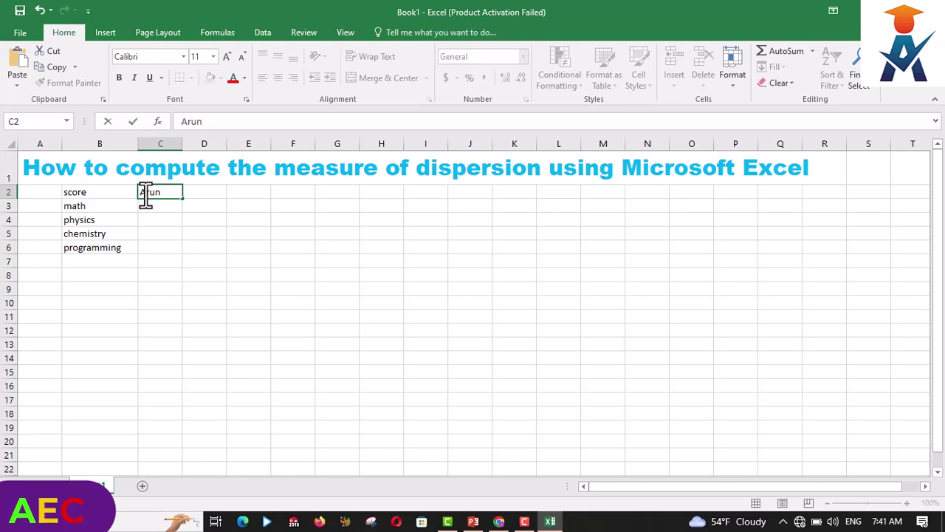
pyautogui.click(202, 192)
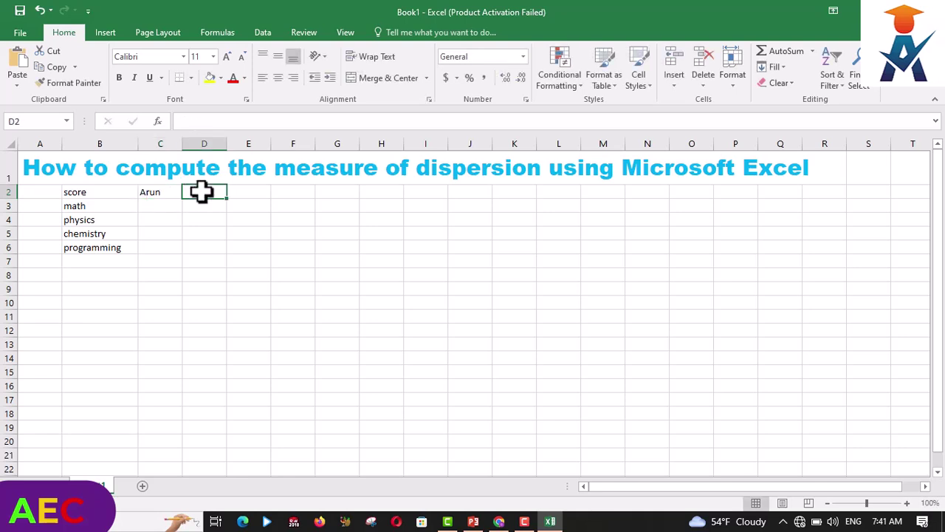
pyautogui.write('john')
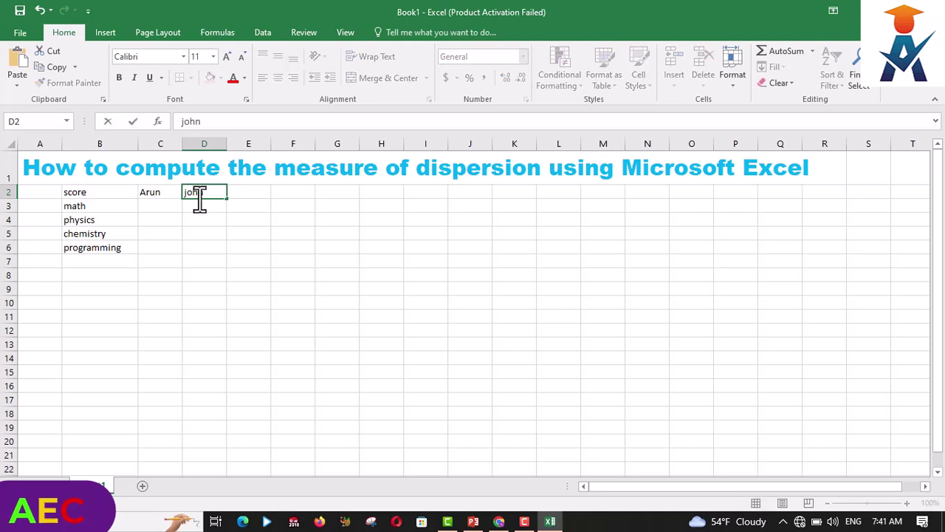
pyautogui.press('Return')
pyautogui.click(150, 206)
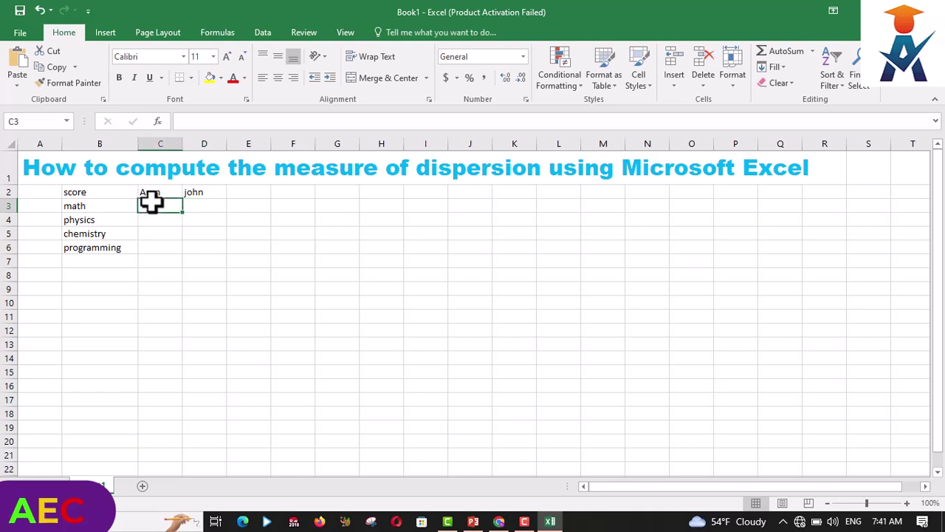
# Step: Add the labels 'averge' and 'range' in B7 and B8
pyautogui.click(94, 263)
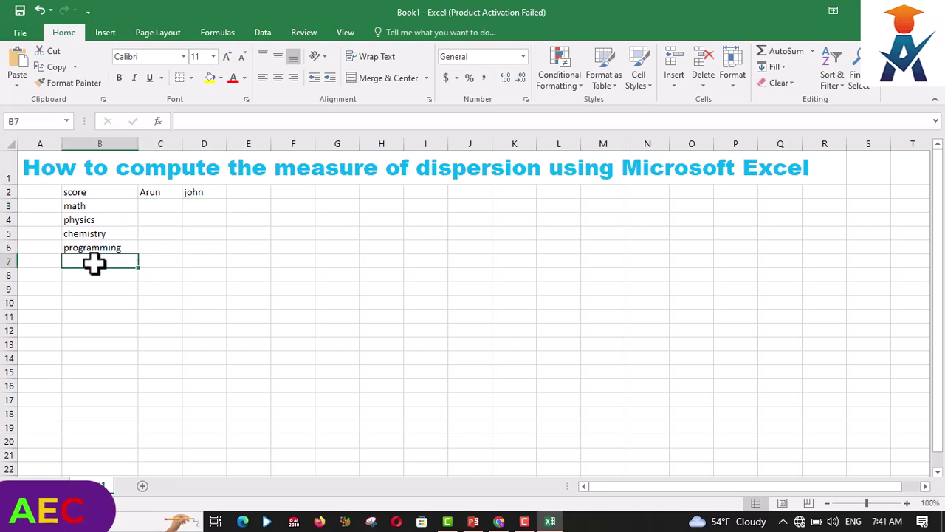
pyautogui.write('averge')
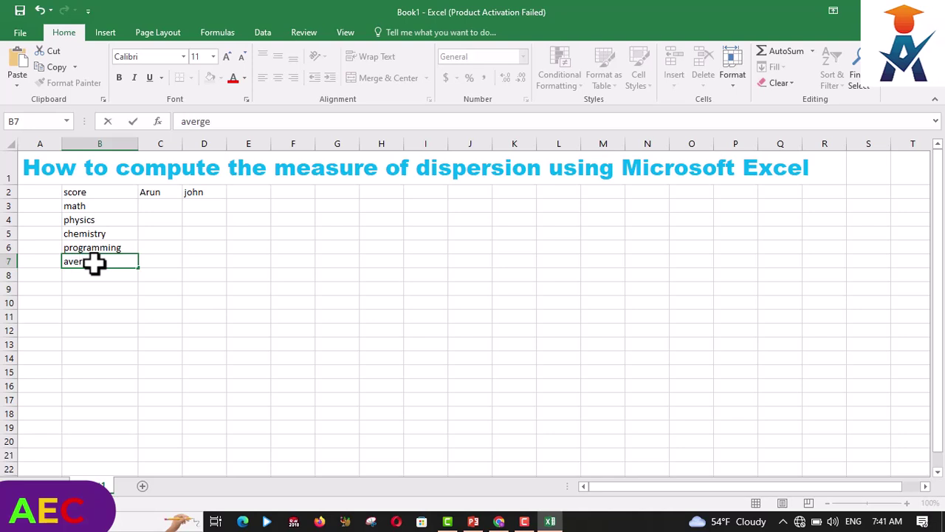
pyautogui.press('Return')
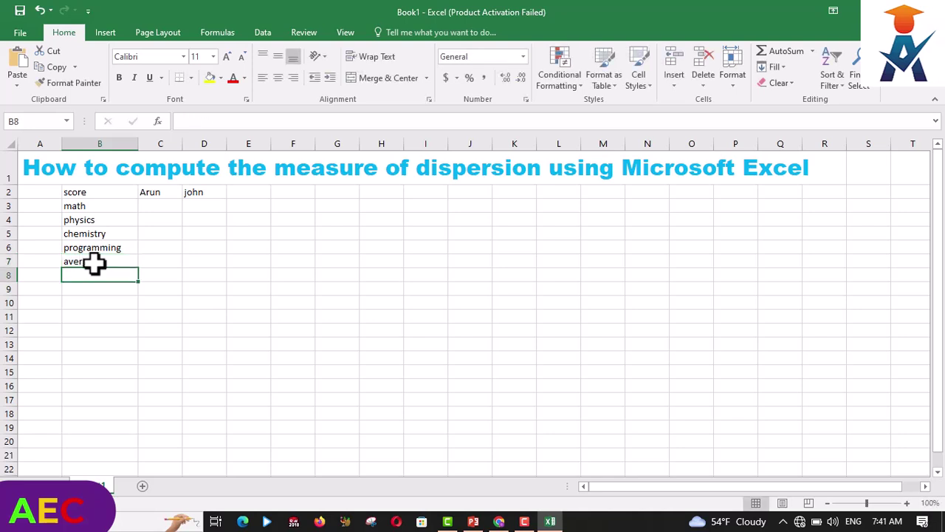
pyautogui.write('range')
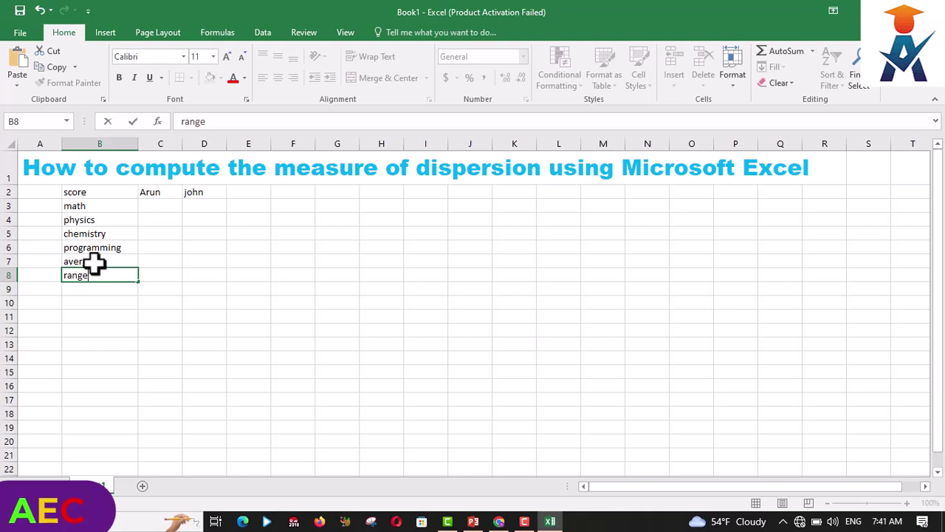
pyautogui.press('Return')
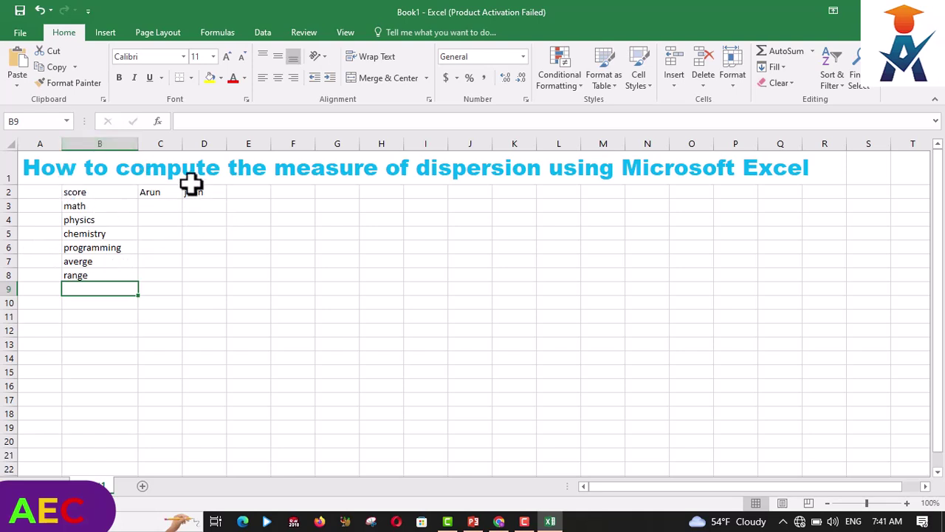
# Step: Open the prepared Book1 workbook from today's Recent list in File > Open
pyautogui.click(19, 33)
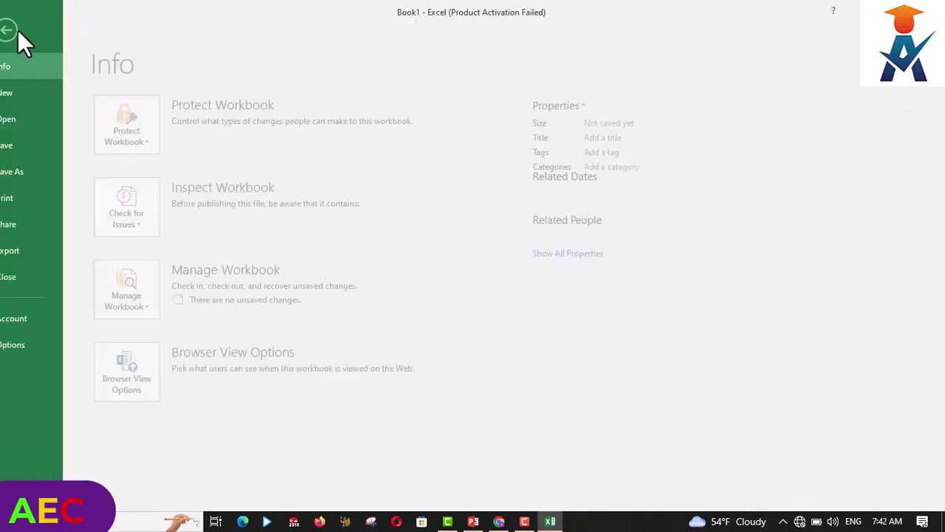
pyautogui.click(37, 118)
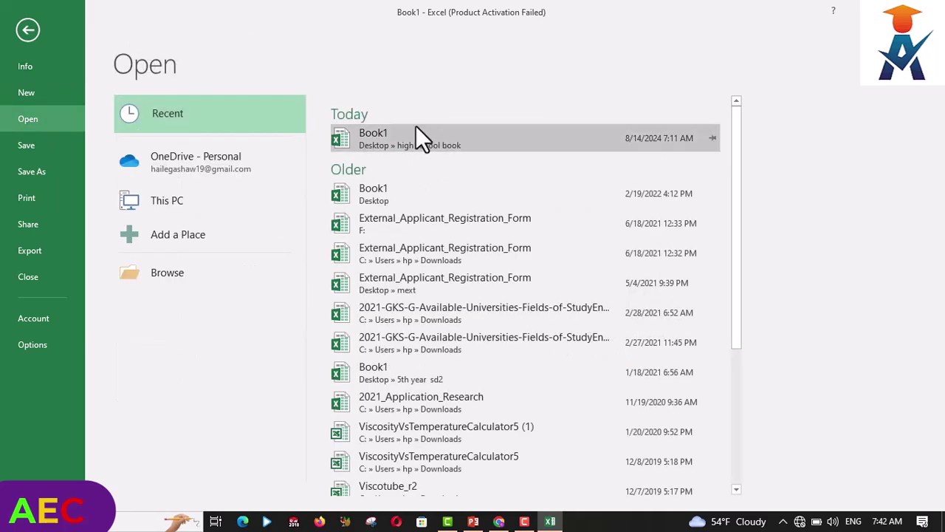
pyautogui.click(400, 137)
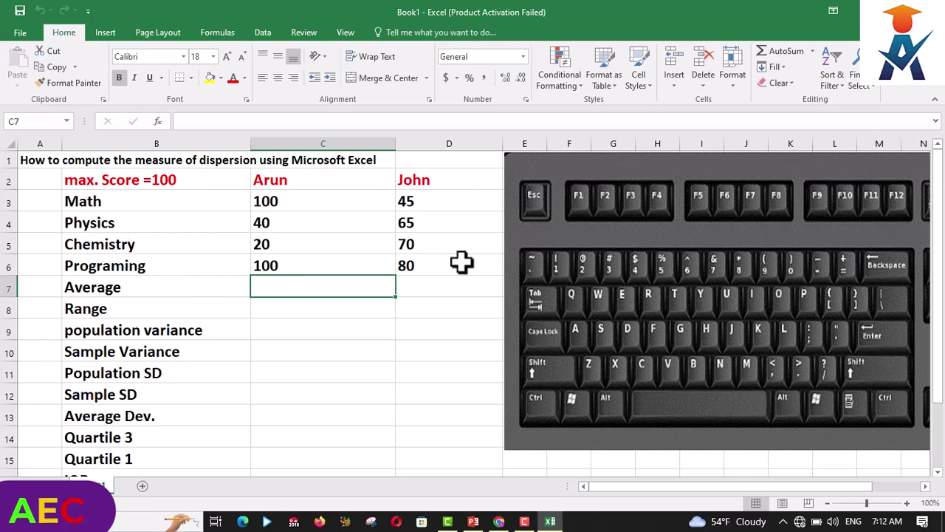
# Step: Shift the keyboard picture a few pixels down and right, then deselect it at C7
pyautogui.click(422, 287)
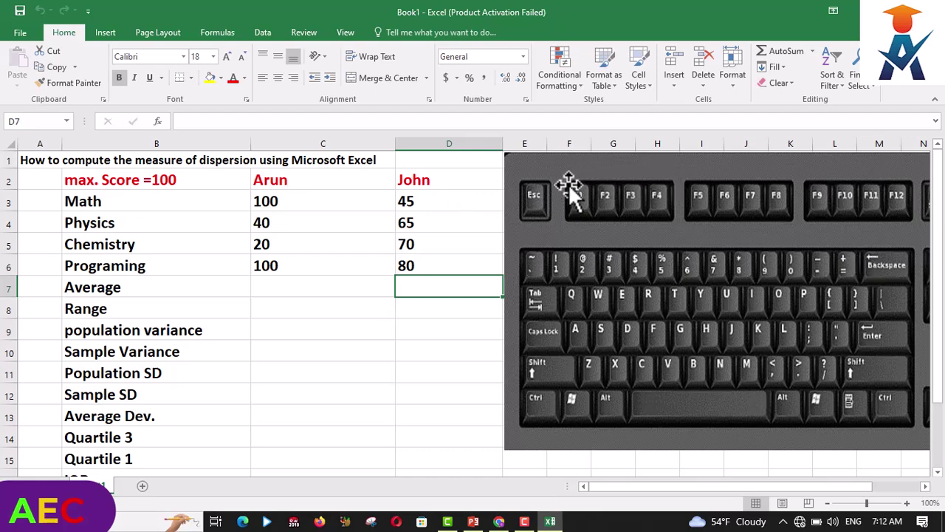
pyautogui.moveTo(514, 171); pyautogui.dragTo(509, 171)
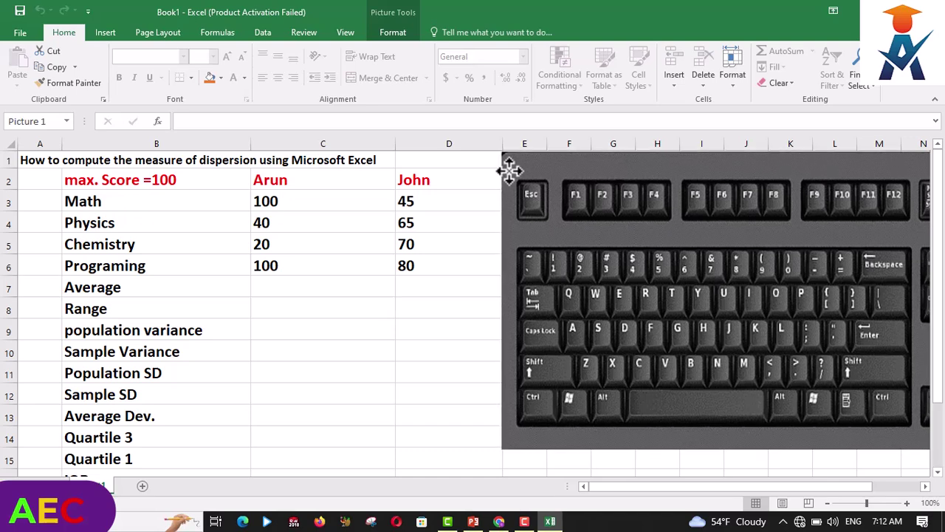
pyautogui.moveTo(509, 171); pyautogui.dragTo(511, 172)
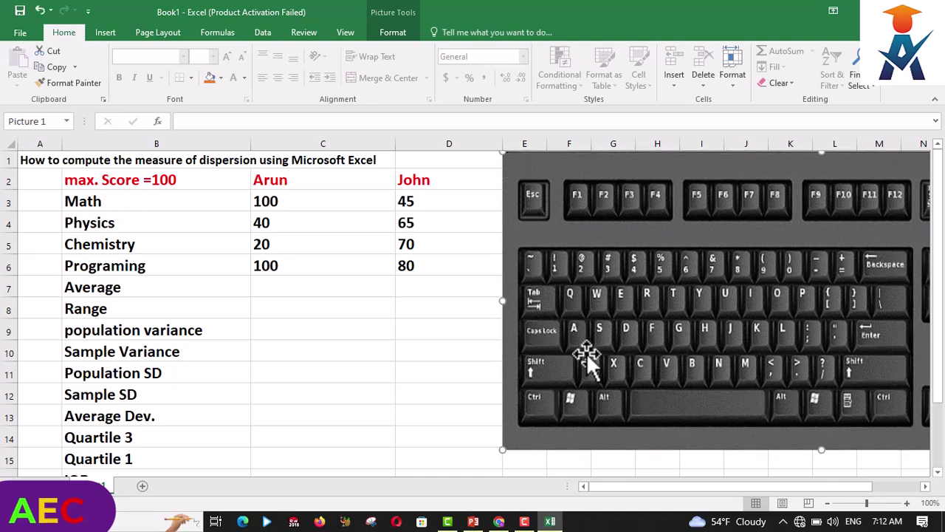
pyautogui.click(264, 291)
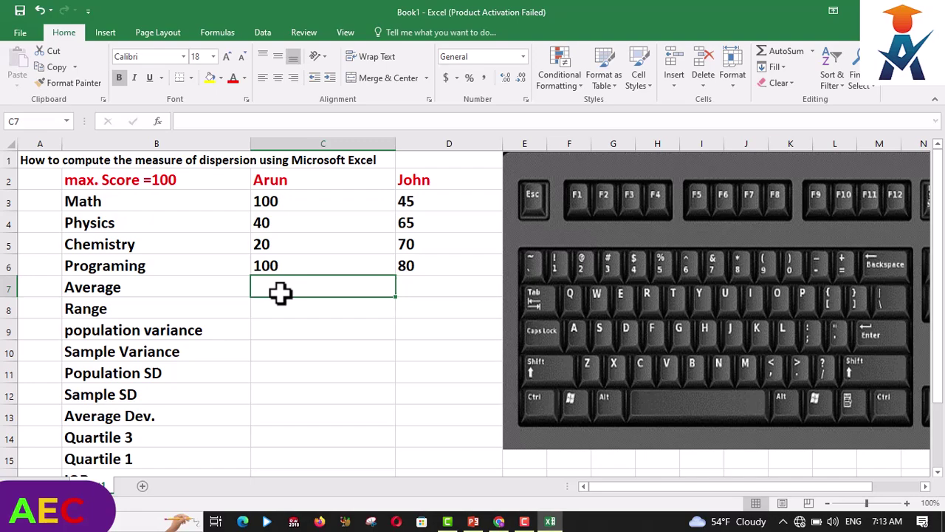
pyautogui.press('F12')
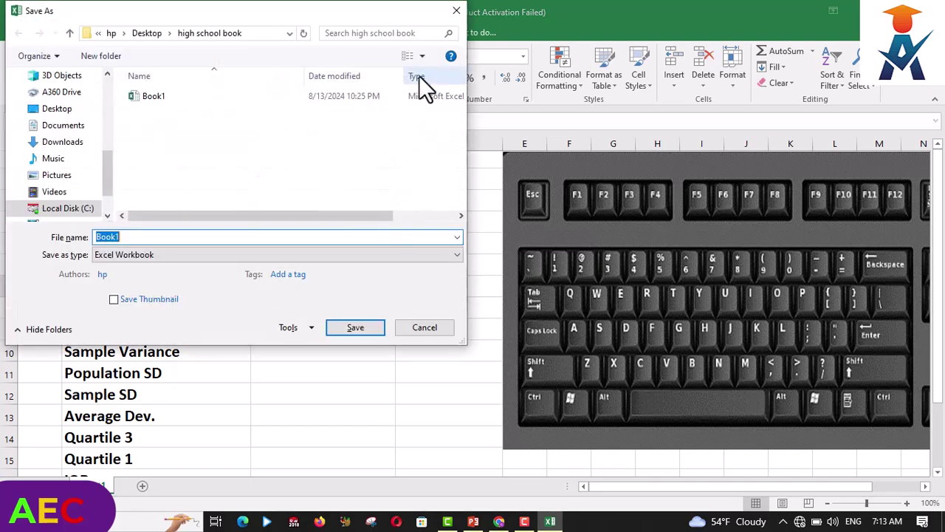
pyautogui.click(451, 11)
pyautogui.write('=')
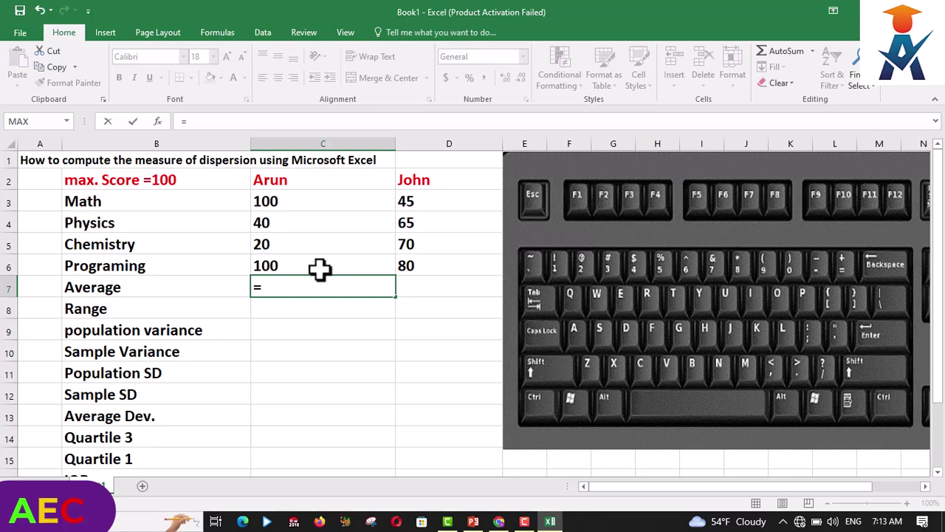
# Step: Enter =AVERAGE(C3:C6) in C7 so Arun's average across his four scores shows 65
pyautogui.write('A')
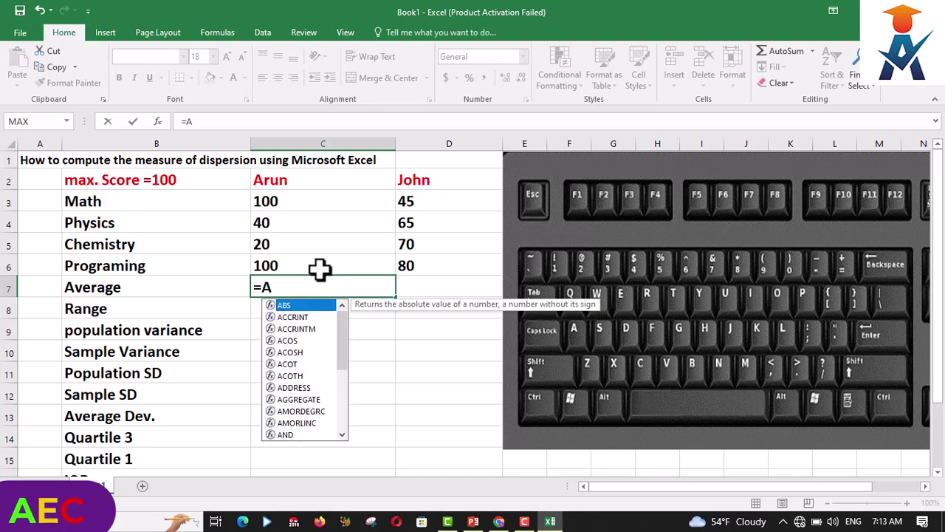
pyautogui.write('VERAGE')
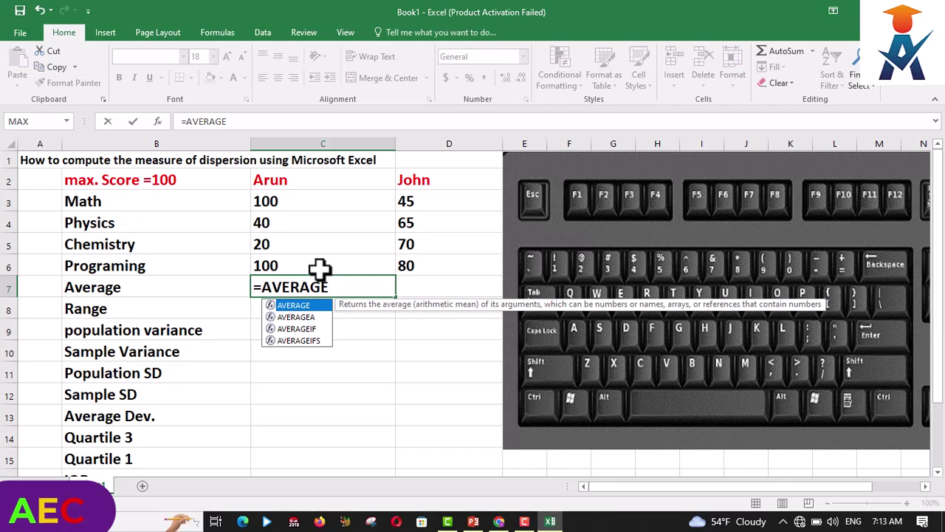
pyautogui.write('(')
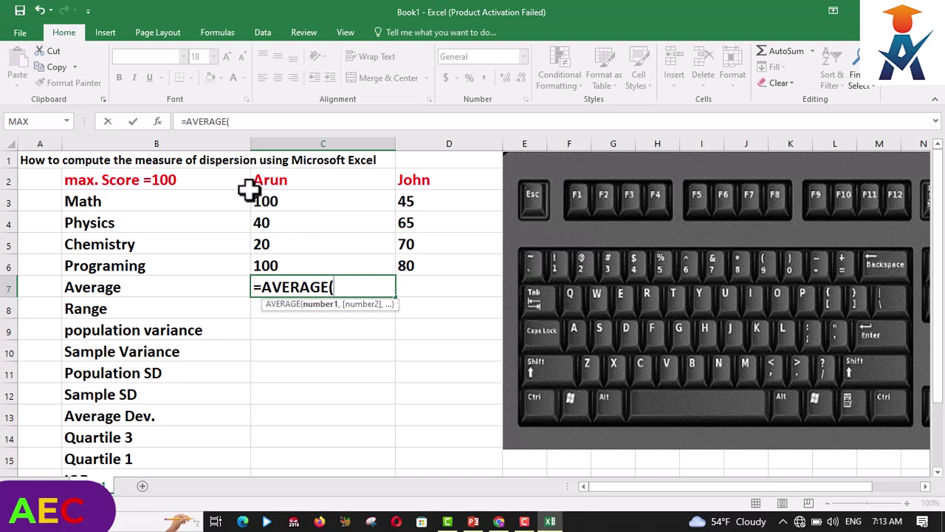
pyautogui.moveTo(253, 193); pyautogui.dragTo(253, 238)
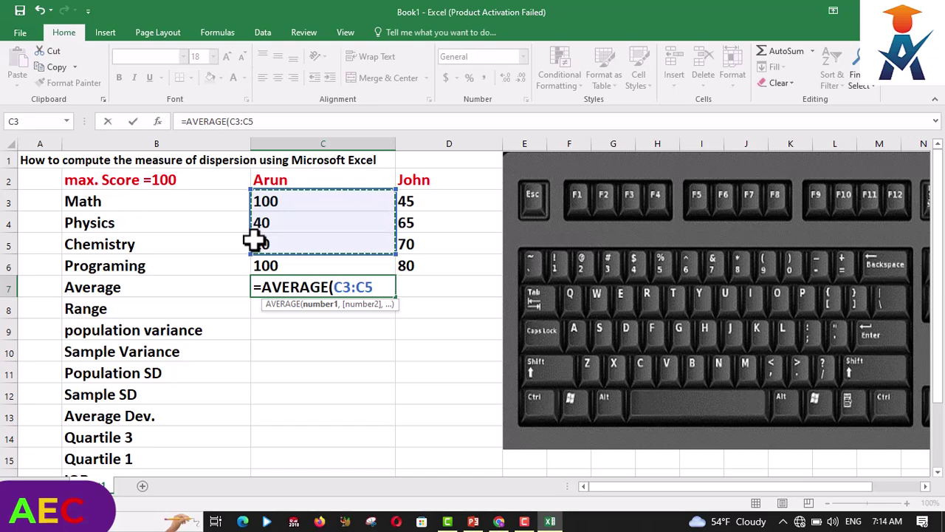
pyautogui.click(291, 217)
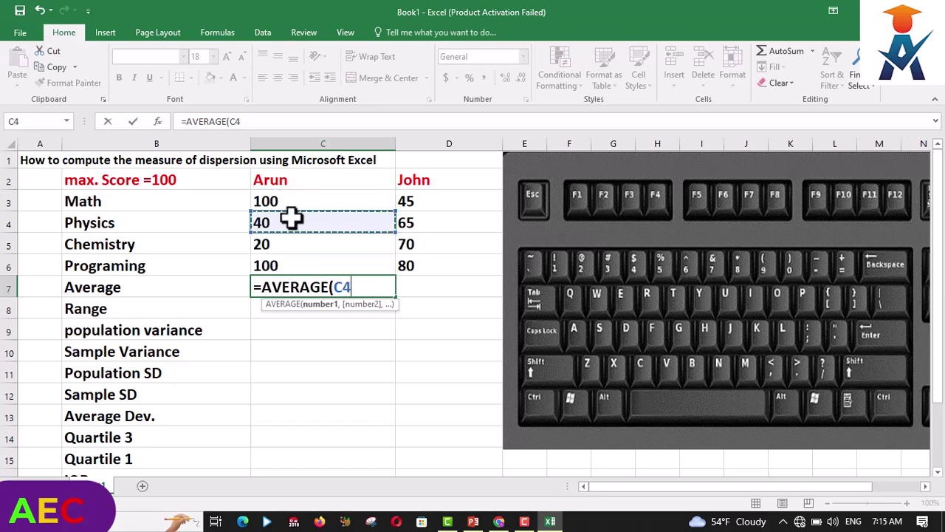
pyautogui.click(253, 193)
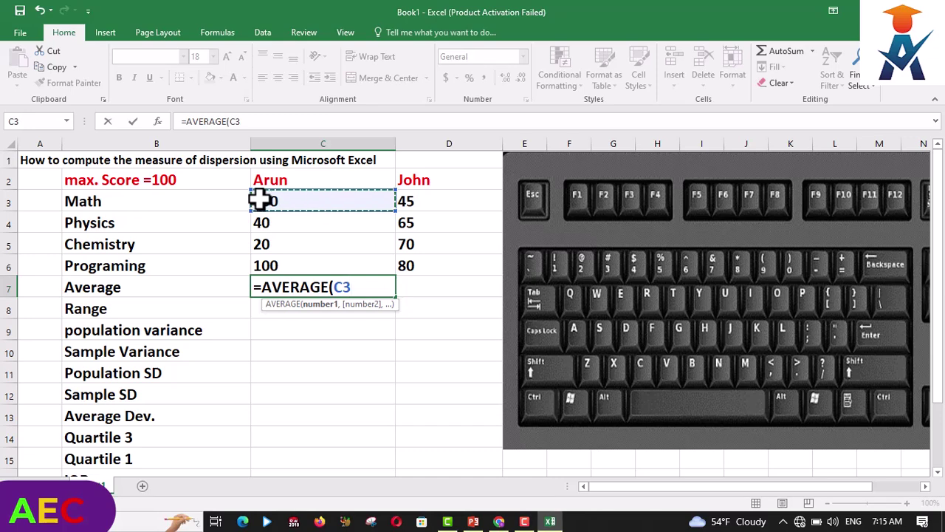
pyautogui.moveTo(391, 209); pyautogui.dragTo(386, 262)
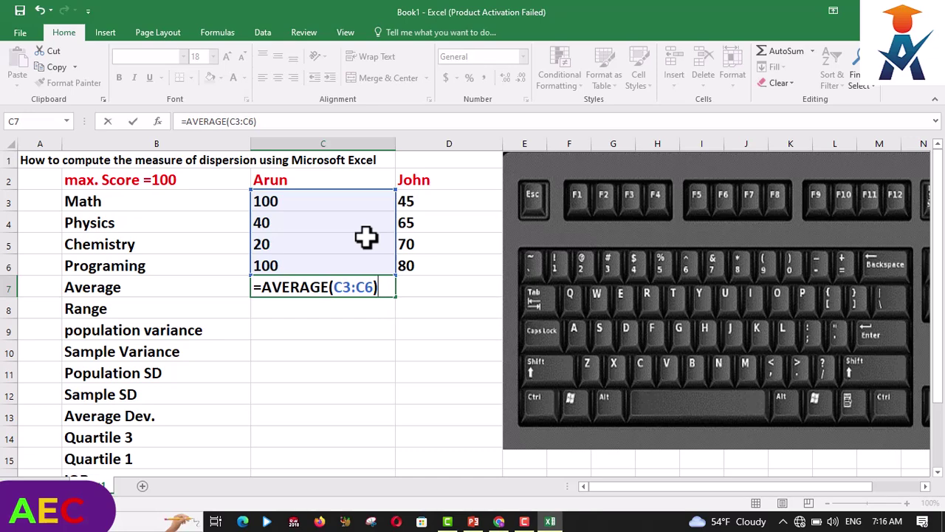
pyautogui.press('Return')
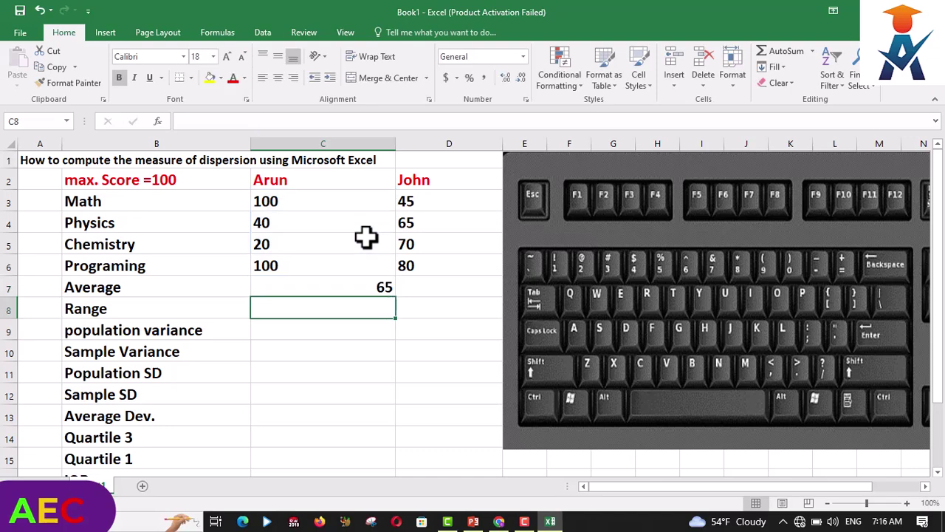
pyautogui.moveTo(367, 236); pyautogui.dragTo(367, 258)
# Step: Left-align Arun's average in C7, then enter =AVERAGE(D3:D6) in D7 for John's 65
pyautogui.click(367, 288)
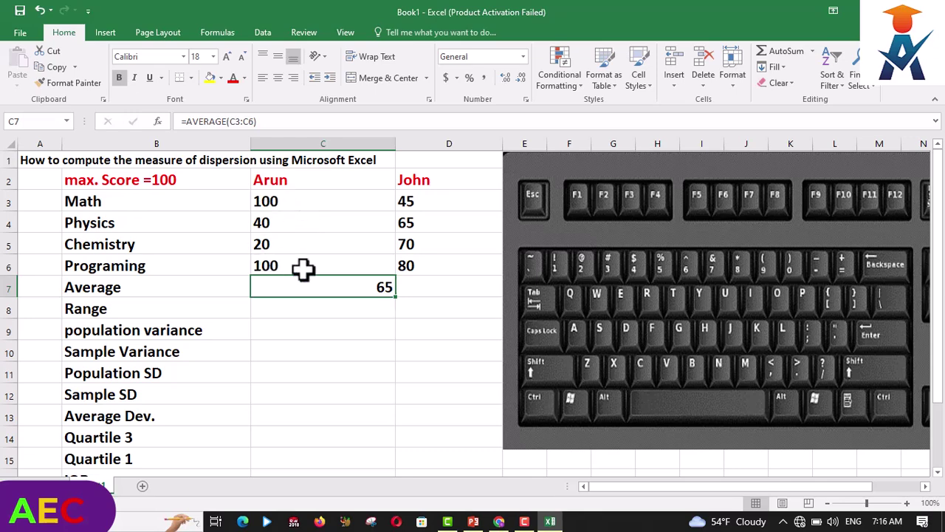
pyautogui.click(262, 78)
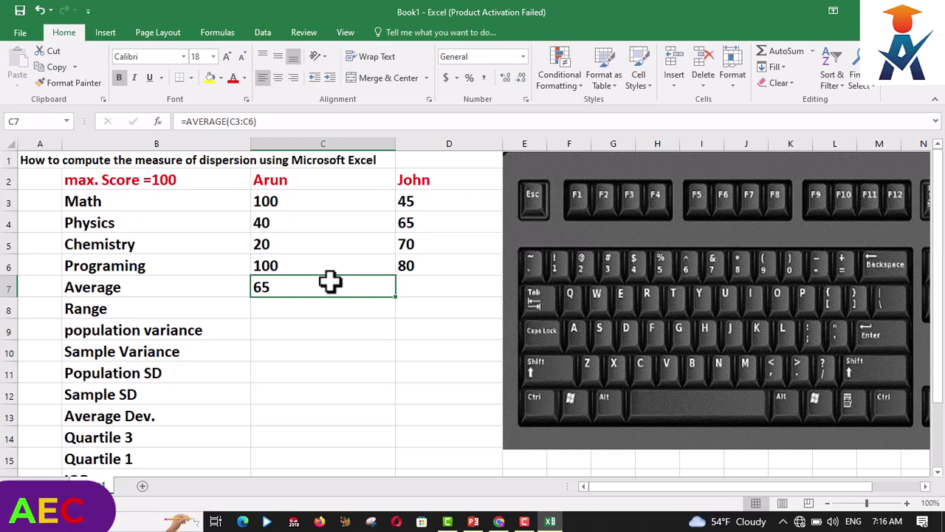
pyautogui.click(418, 290)
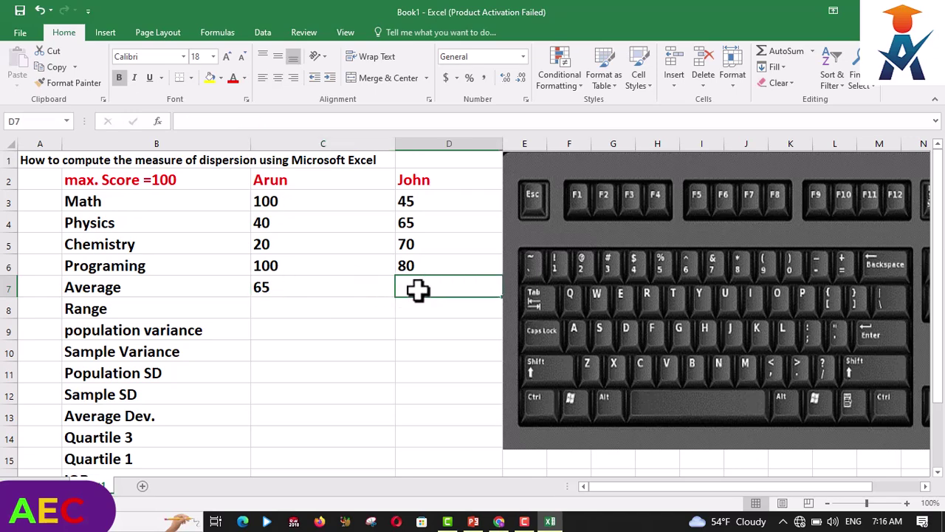
pyautogui.write('=')
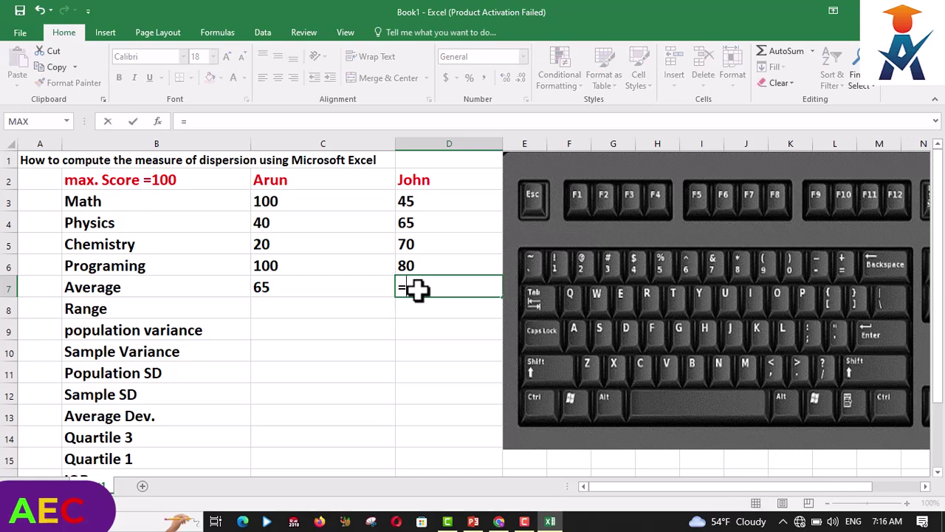
pyautogui.write('AVE')
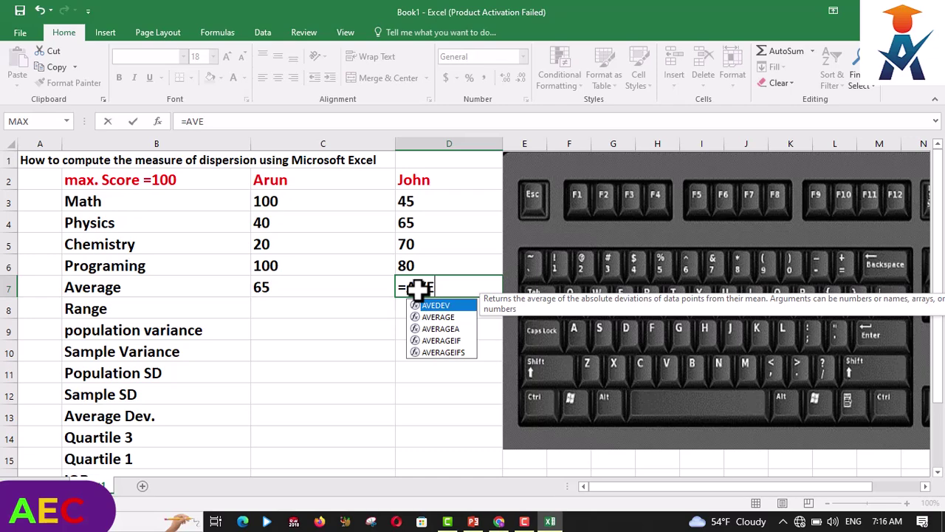
pyautogui.write('RAGE')
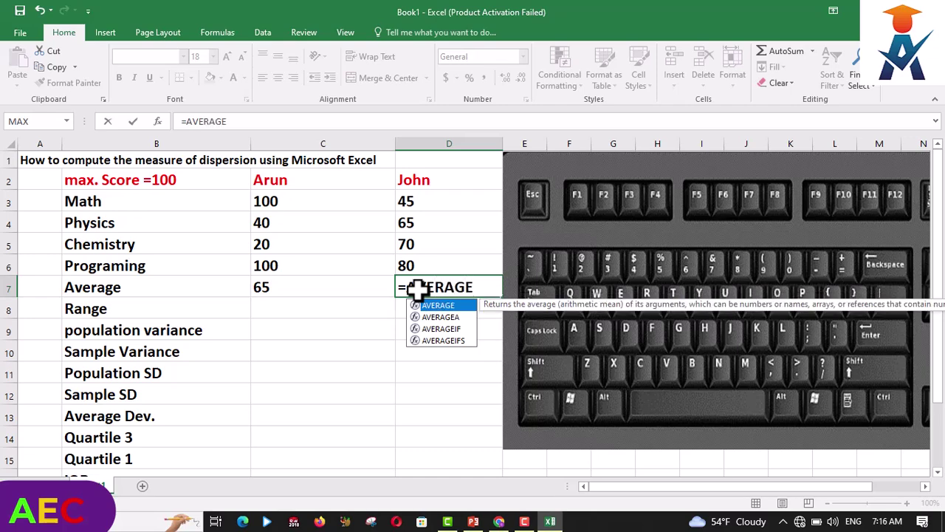
pyautogui.write('(')
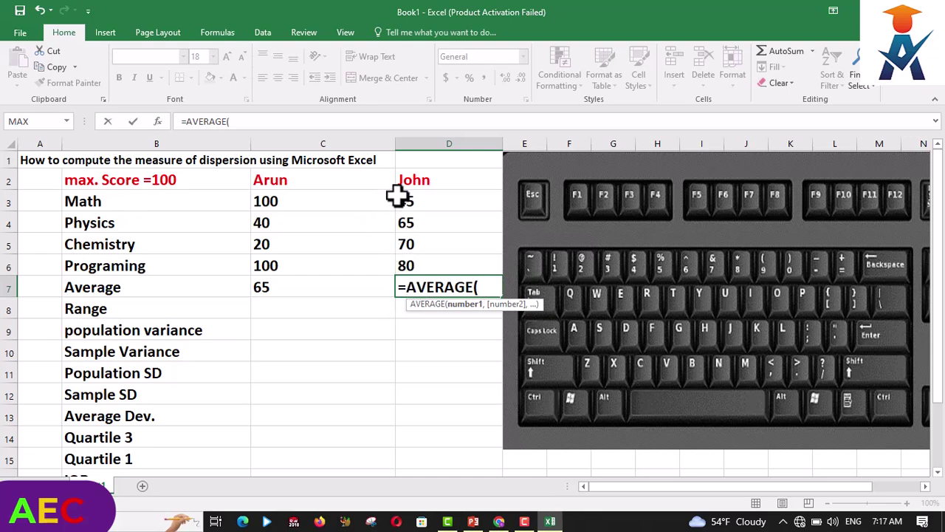
pyautogui.moveTo(399, 192); pyautogui.dragTo(427, 267)
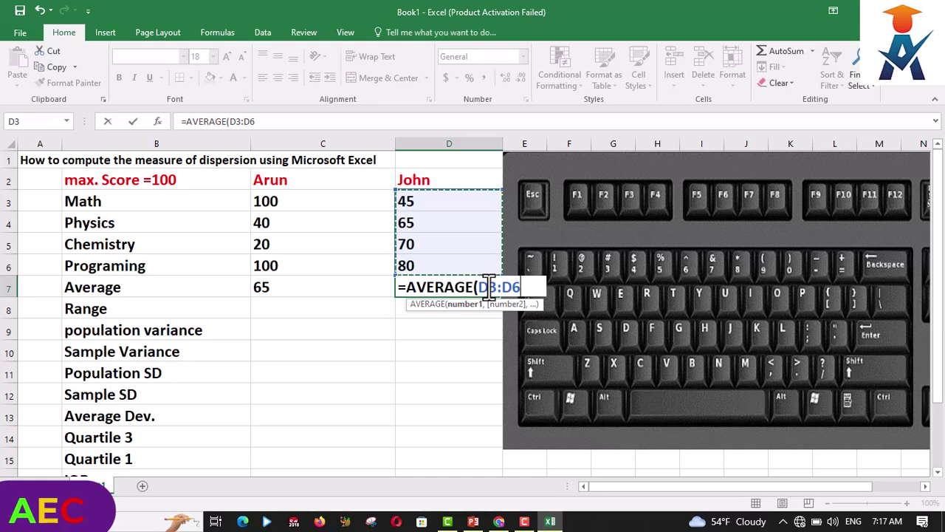
pyautogui.write(')')
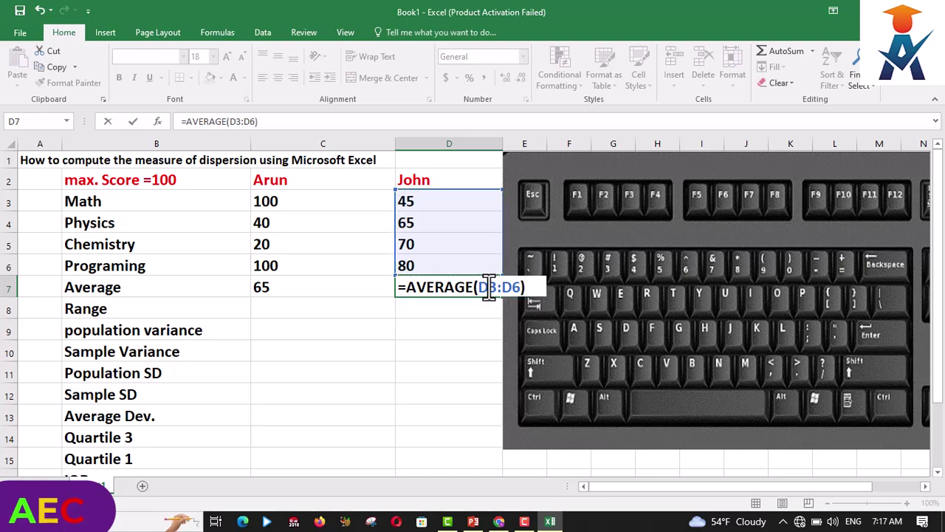
pyautogui.press('Return')
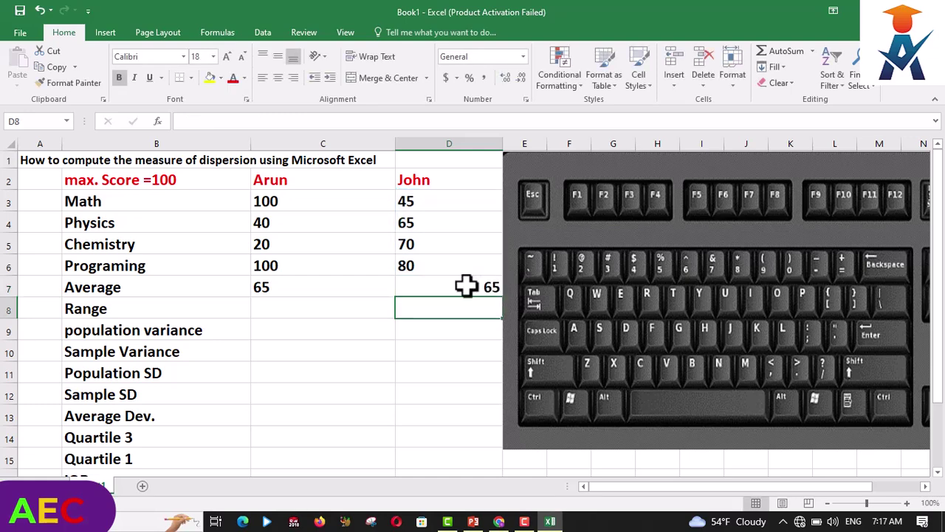
# Step: Left-align John's average of 65 in D7
pyautogui.click(466, 285)
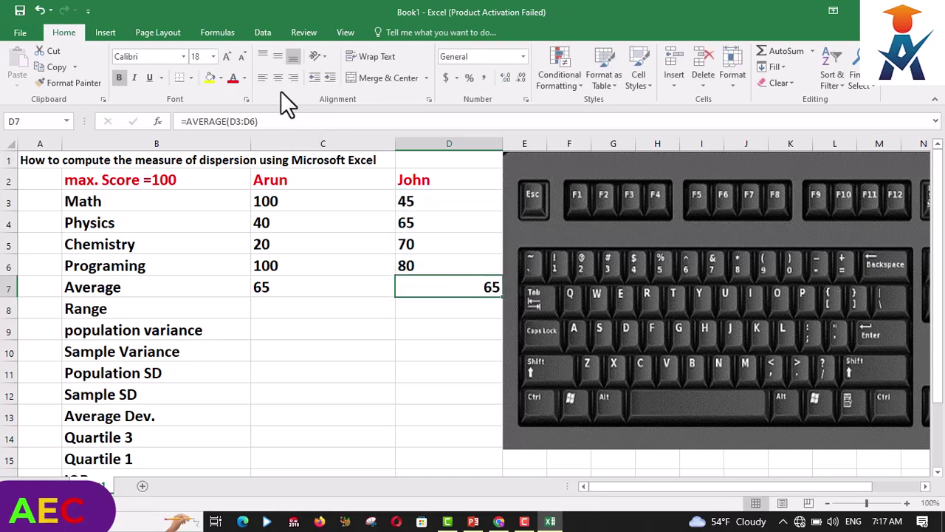
pyautogui.click(263, 77)
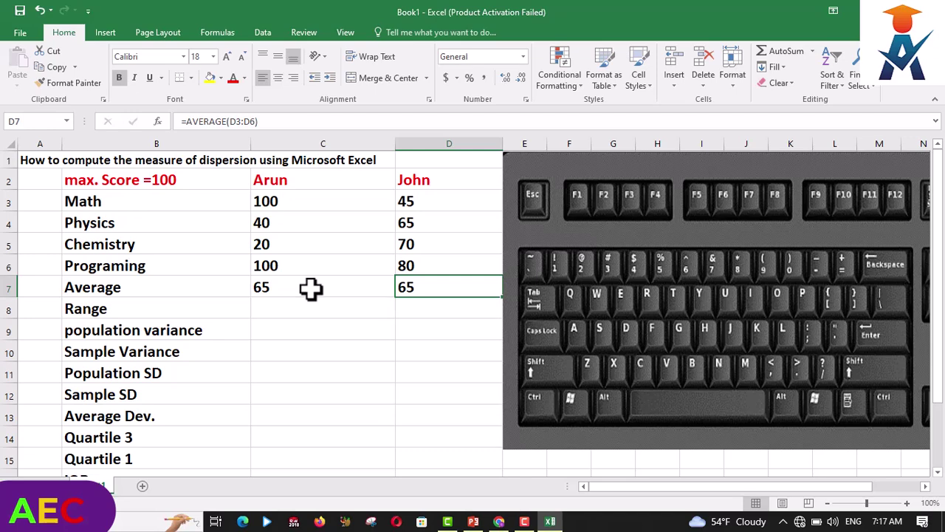
pyautogui.click(270, 310)
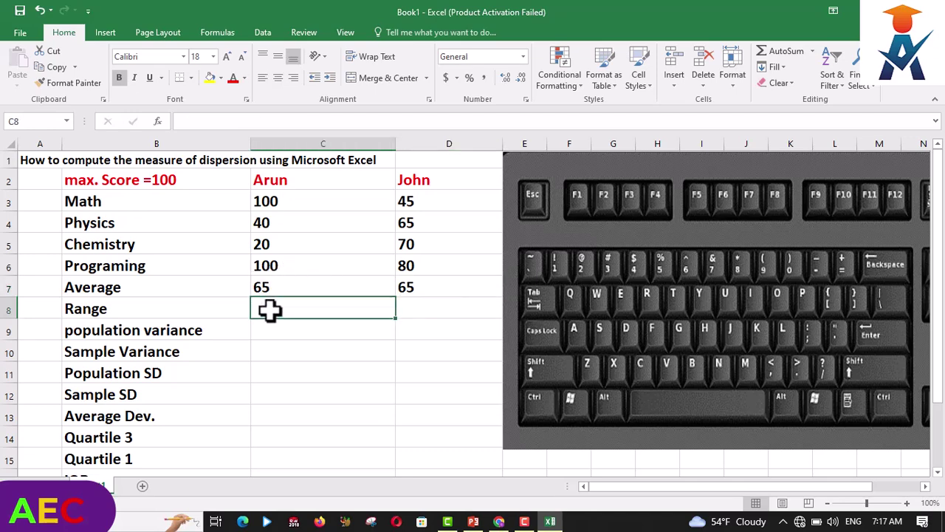
# Step: Build the formula =MAX(C3:C6)-MIN(C3:C6) in C8 for Arun's range
pyautogui.write('=')
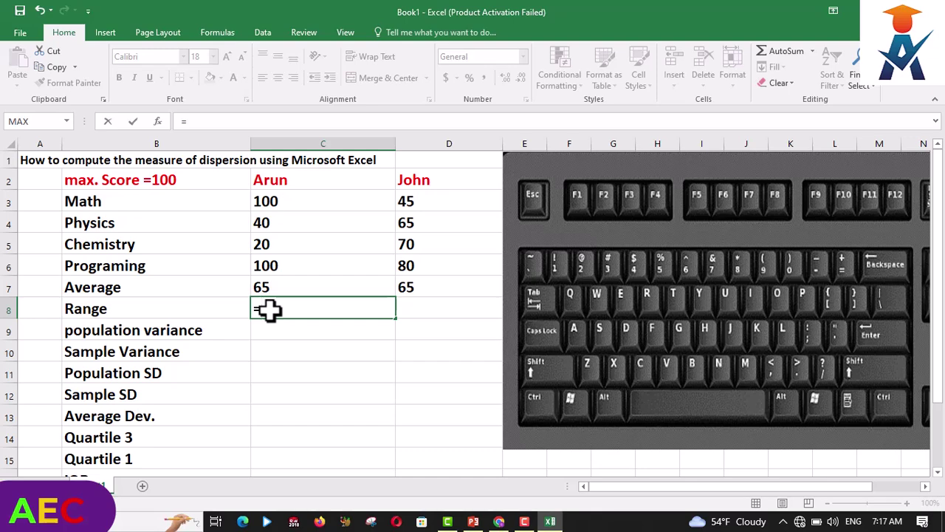
pyautogui.write('MAX')
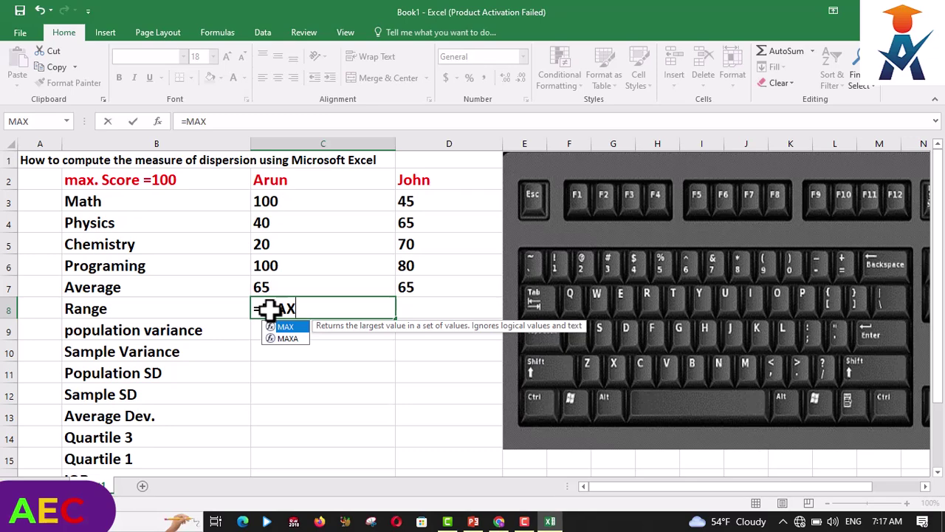
pyautogui.write('(')
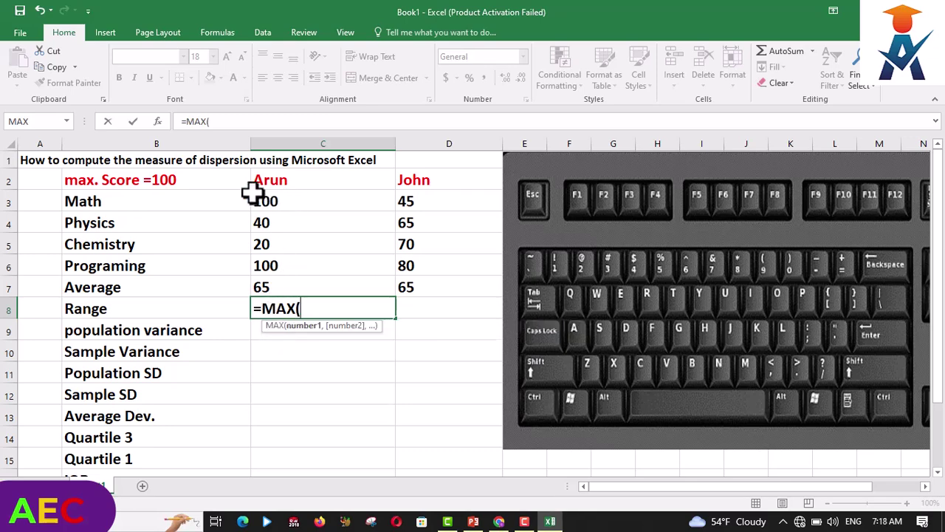
pyautogui.moveTo(254, 196); pyautogui.dragTo(259, 276)
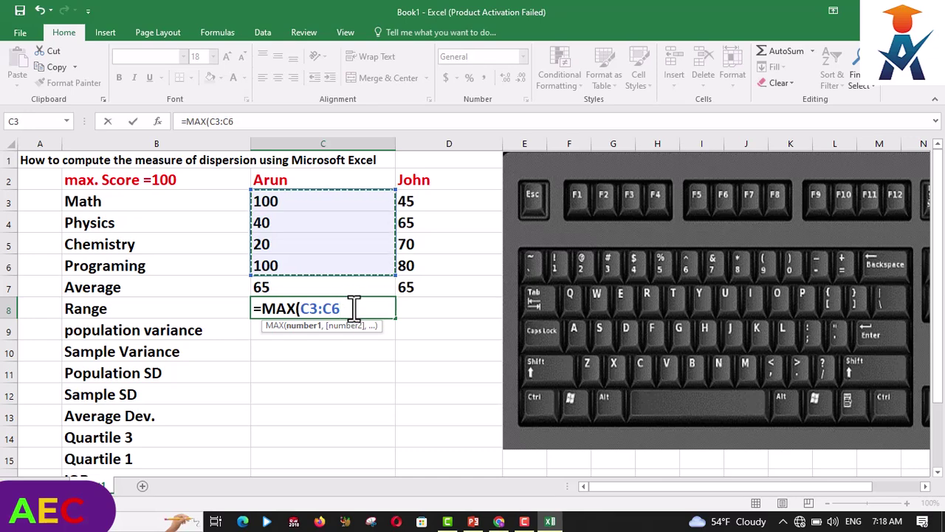
pyautogui.write(')')
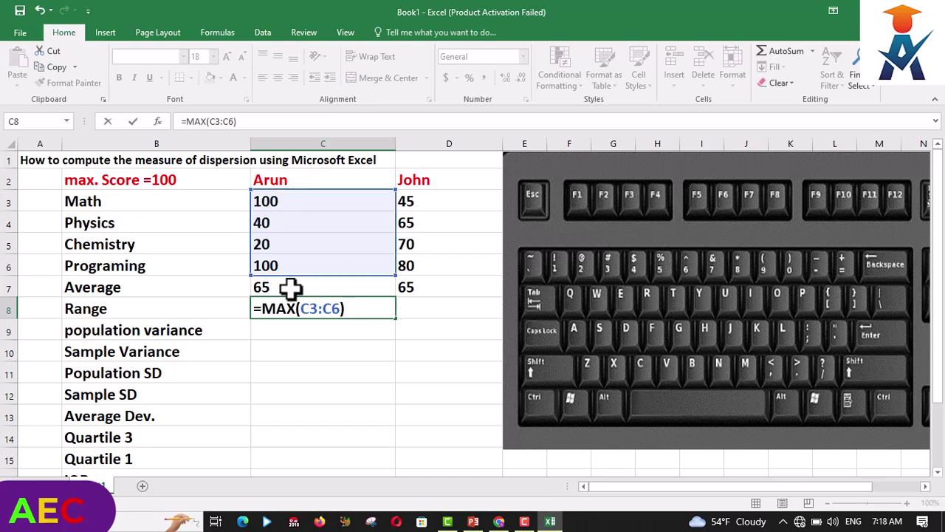
pyautogui.write('-')
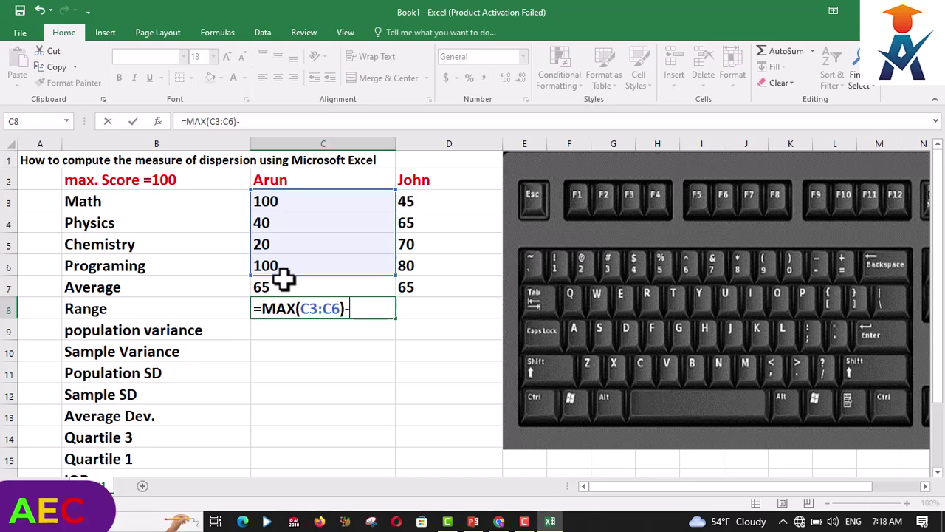
pyautogui.write('MIN')
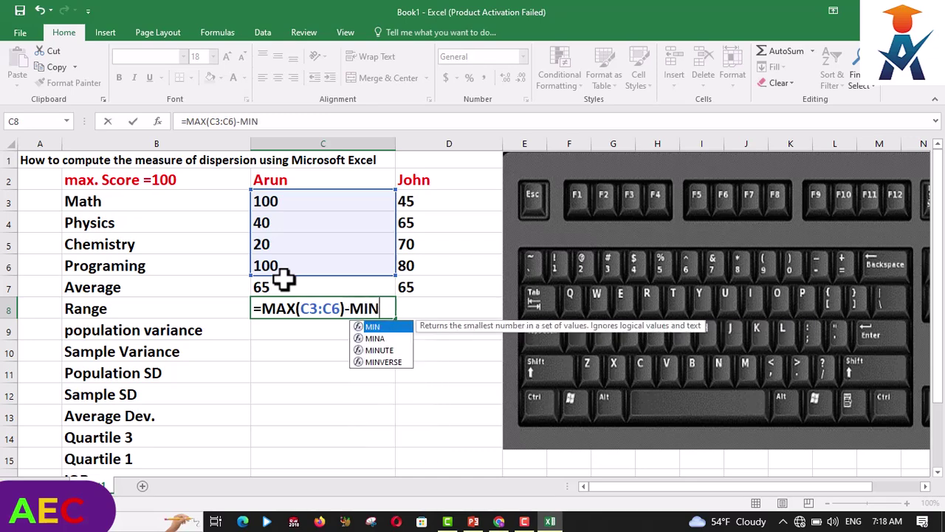
pyautogui.write('(')
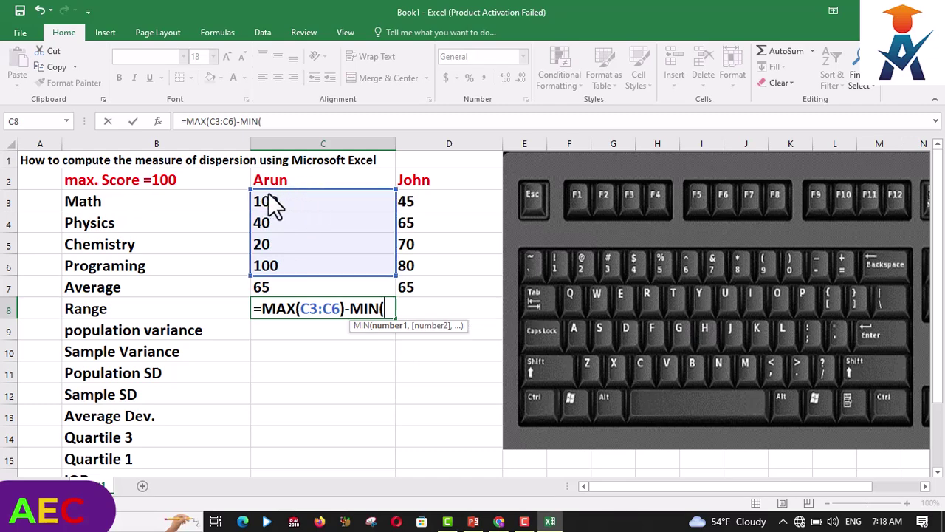
pyautogui.click(375, 201)
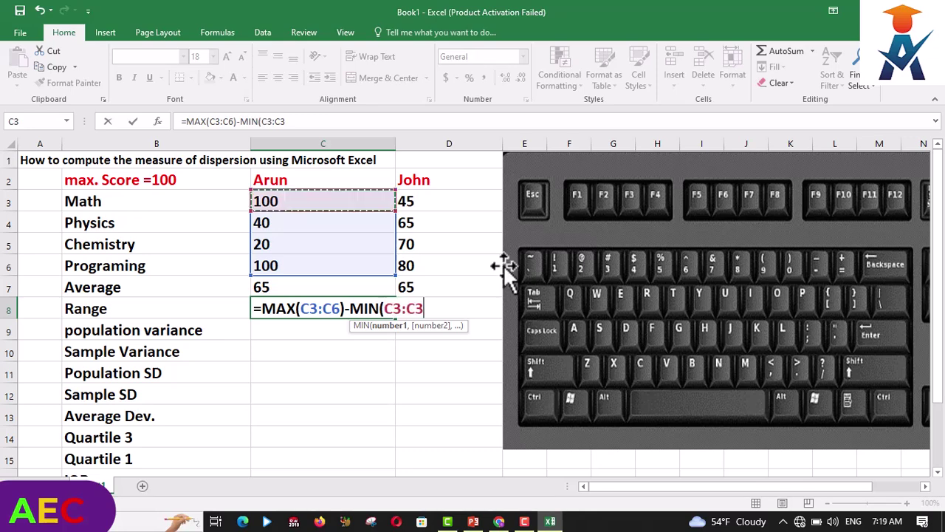
pyautogui.keyDown('shift'); pyautogui.click(312, 265); pyautogui.keyUp('shift')
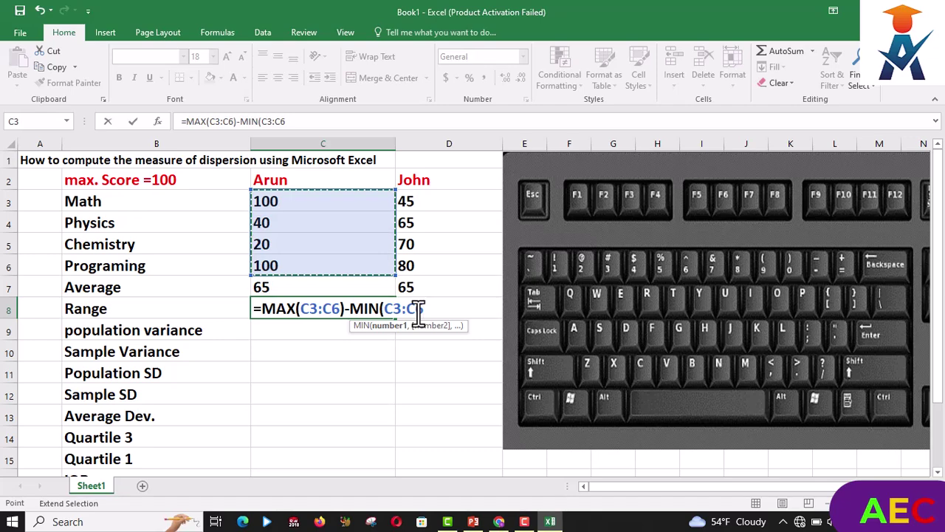
pyautogui.write(')')
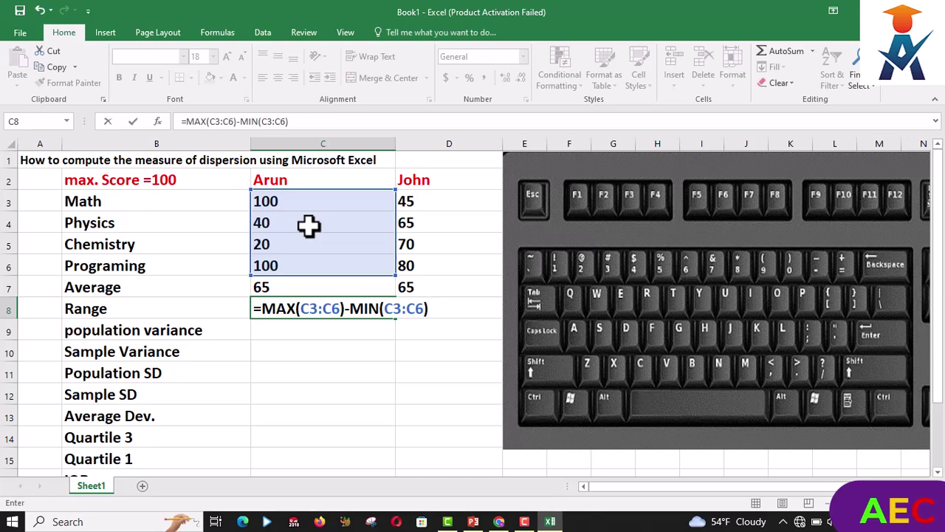
# Step: Commit Arun's range formula, giving 80, and left-align C8
pyautogui.press('Return')
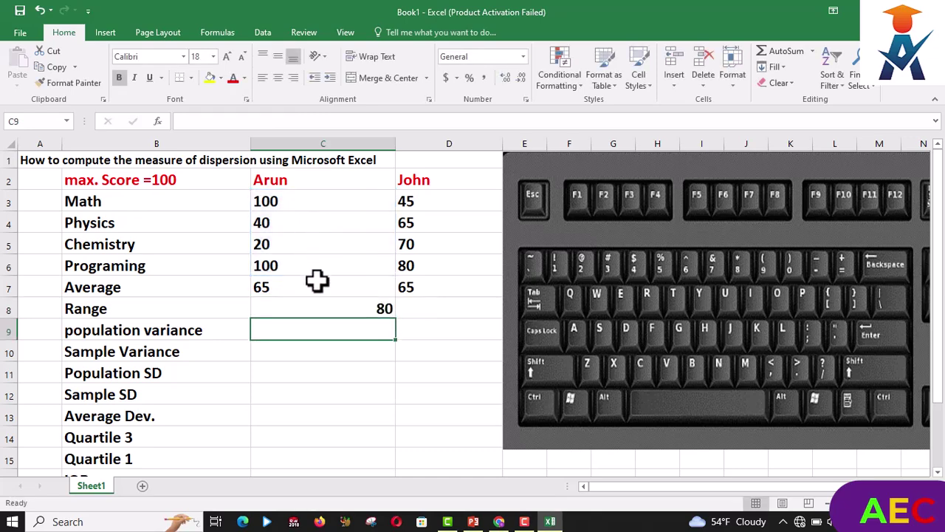
pyautogui.click(327, 309)
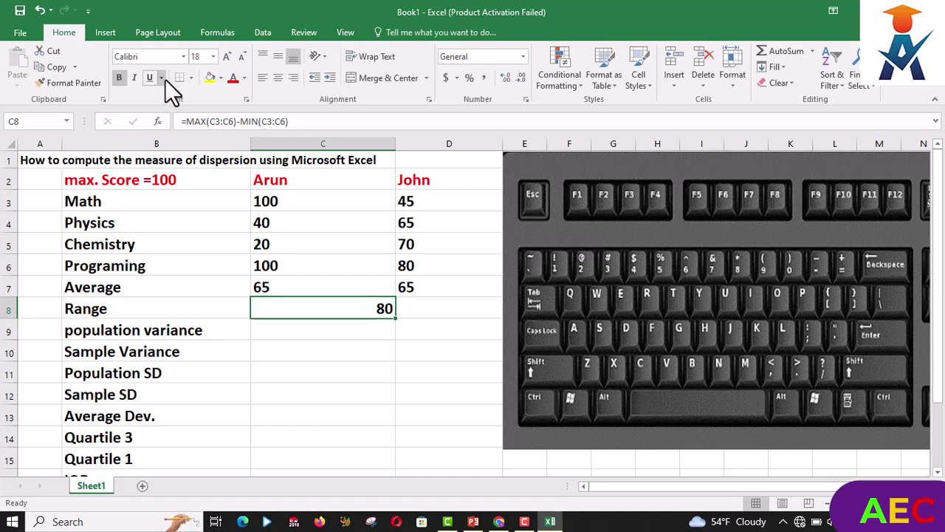
pyautogui.click(262, 77)
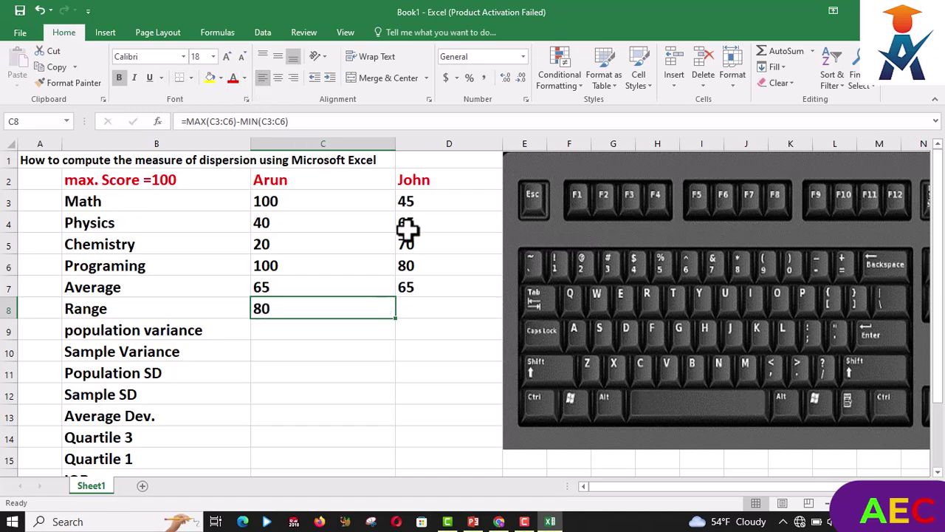
pyautogui.click(414, 306)
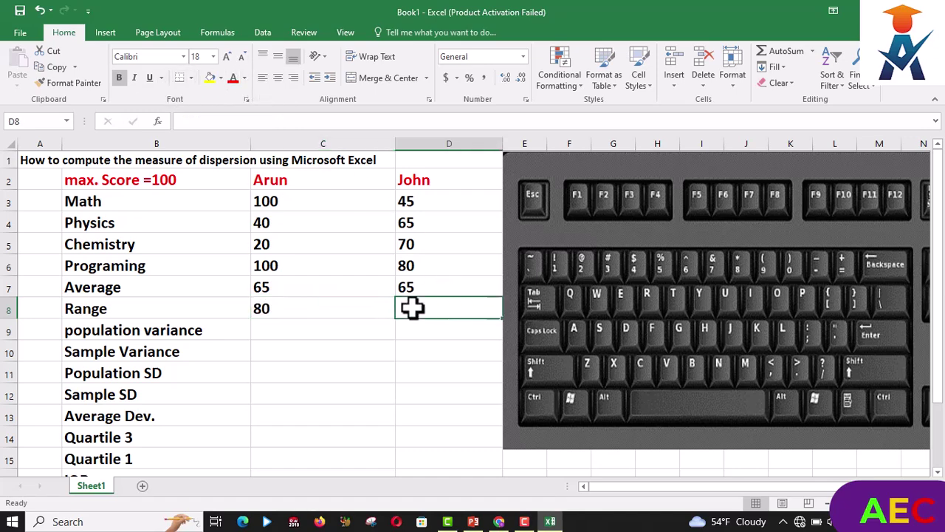
# Step: Build the formula =MAX(D3:D6)-MIN(D3:D6) in D8 for John's range
pyautogui.write('=')
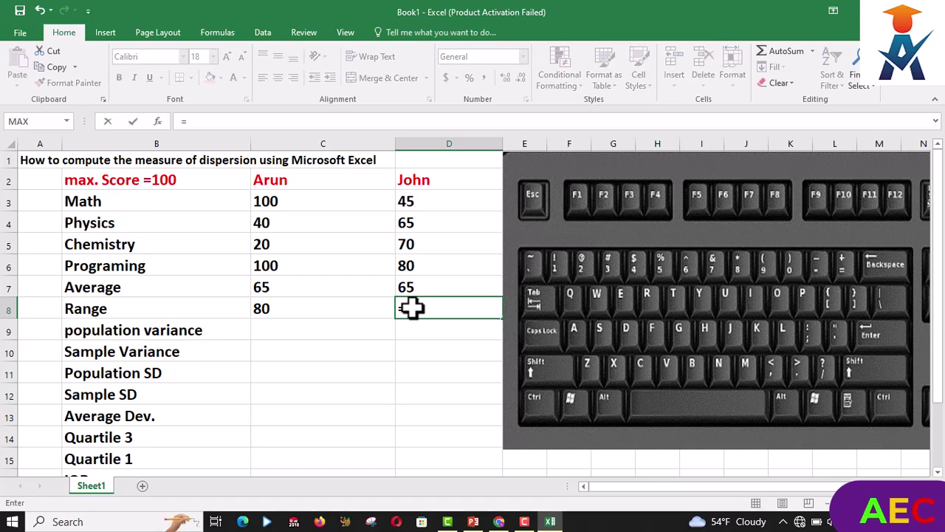
pyautogui.write('MAX')
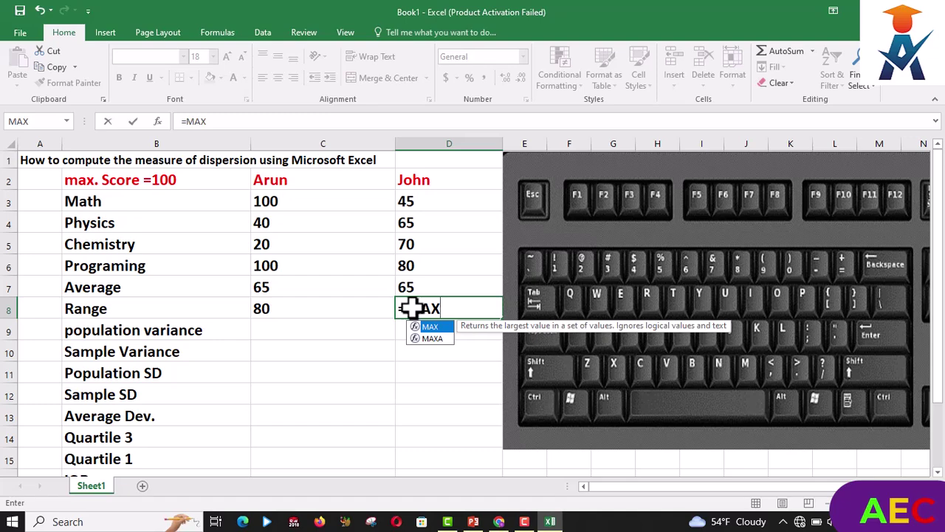
pyautogui.write('(')
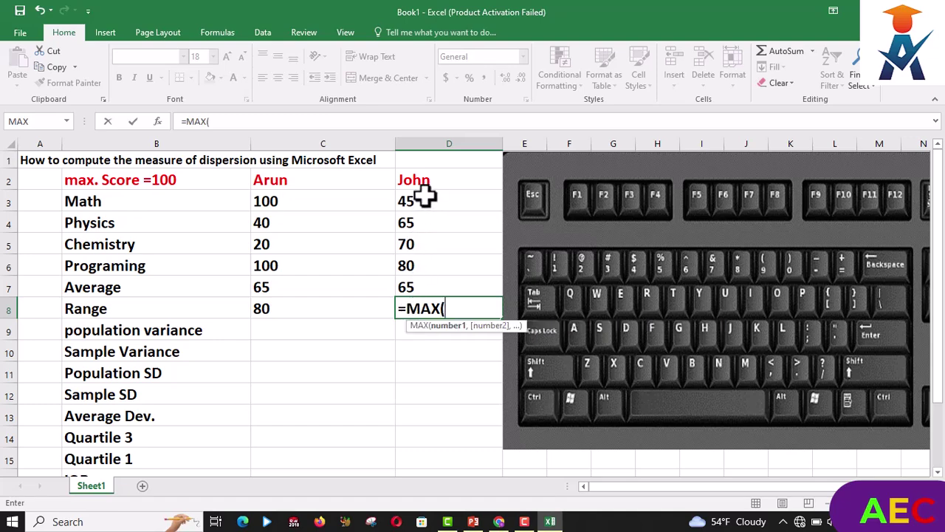
pyautogui.moveTo(422, 199); pyautogui.dragTo(421, 262)
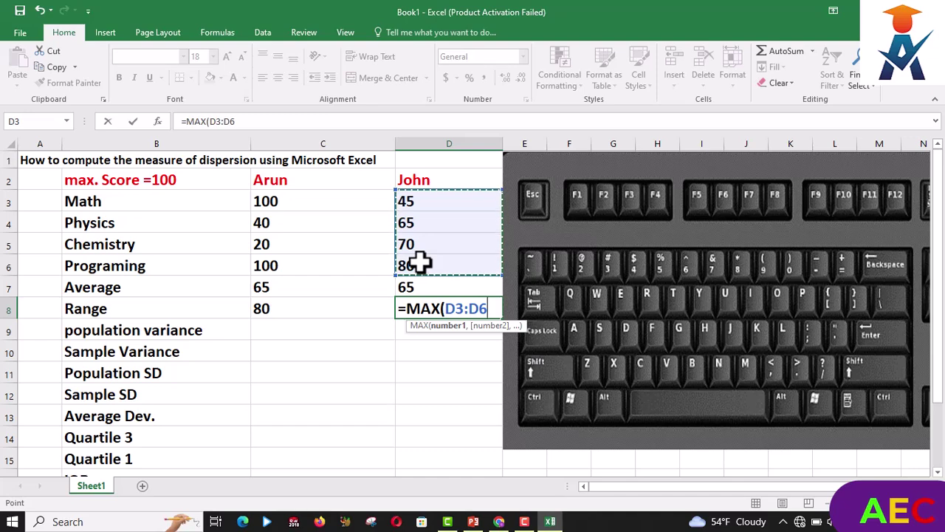
pyautogui.write(')')
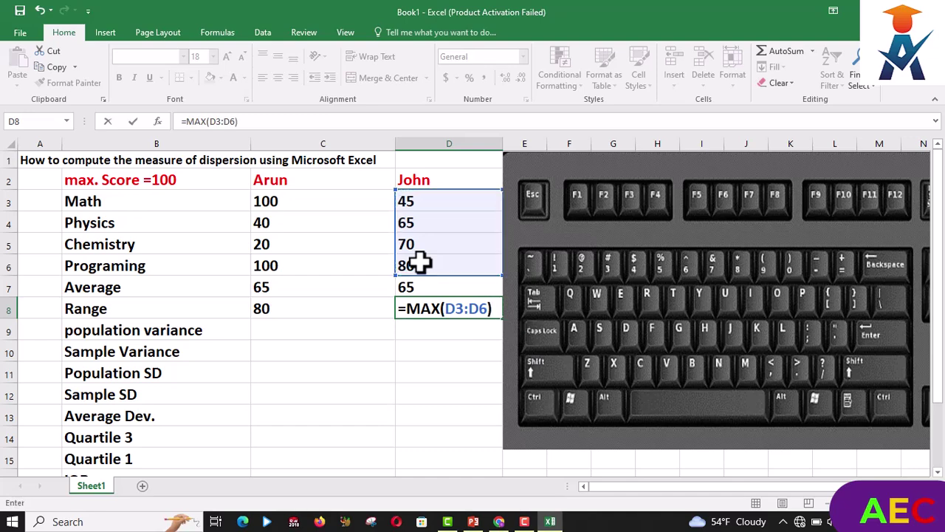
pyautogui.write('-M')
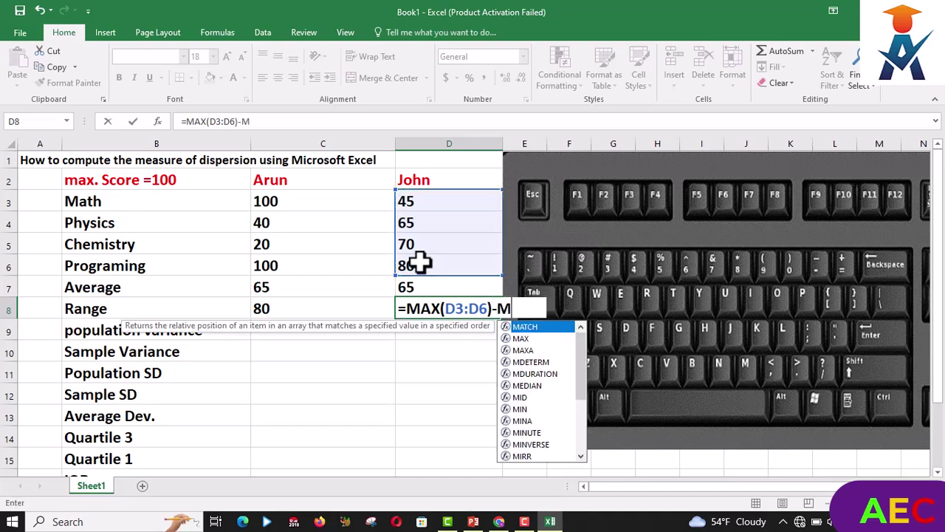
pyautogui.write('IN')
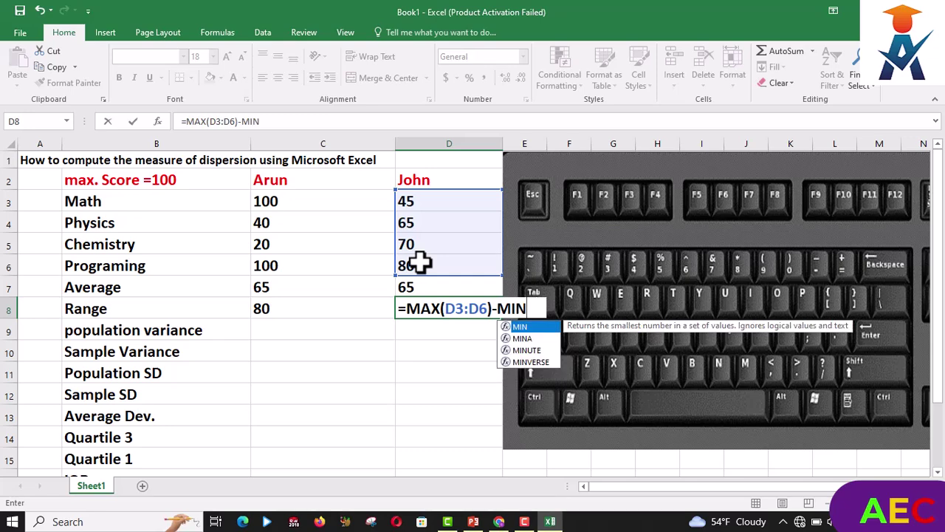
pyautogui.write('(')
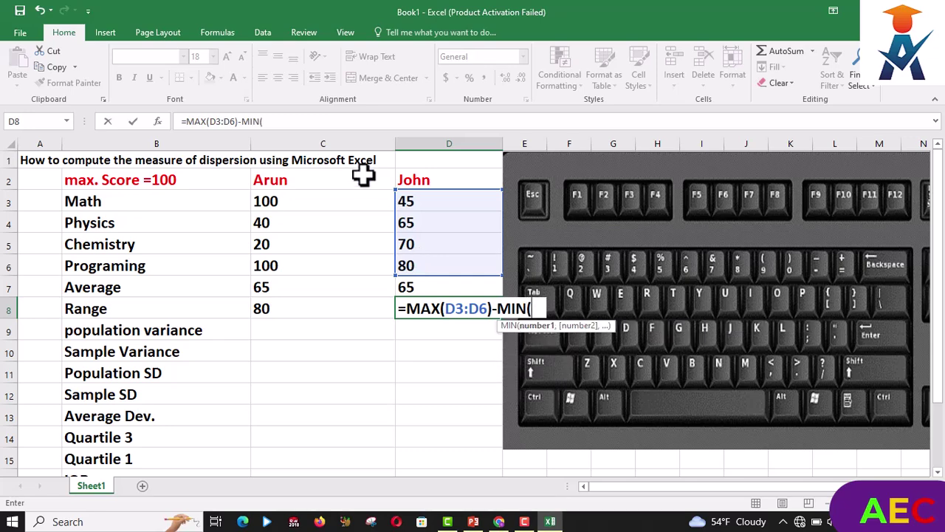
pyautogui.click(430, 205)
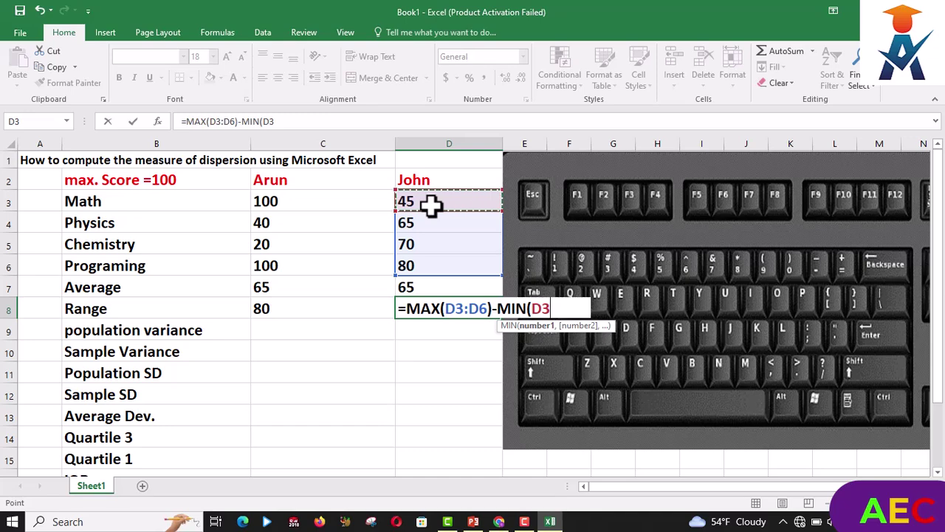
pyautogui.press('F8')
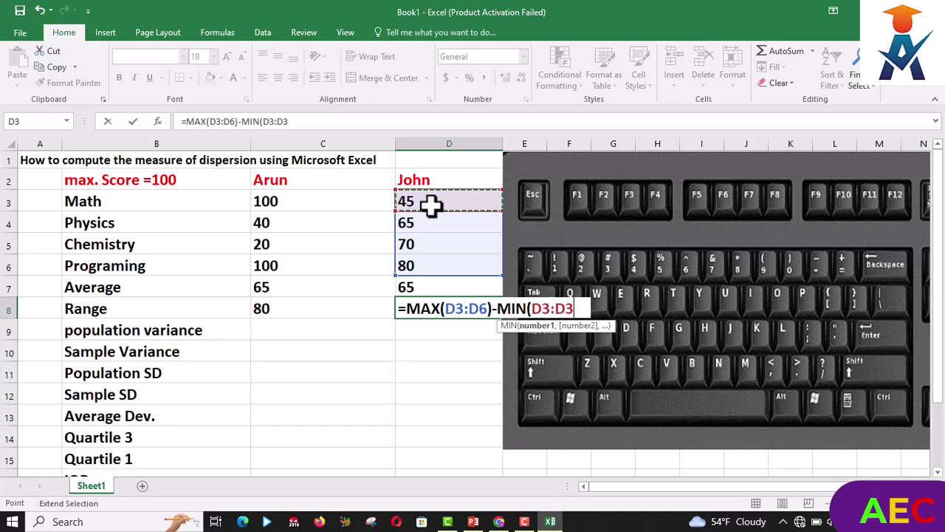
pyautogui.click(428, 267)
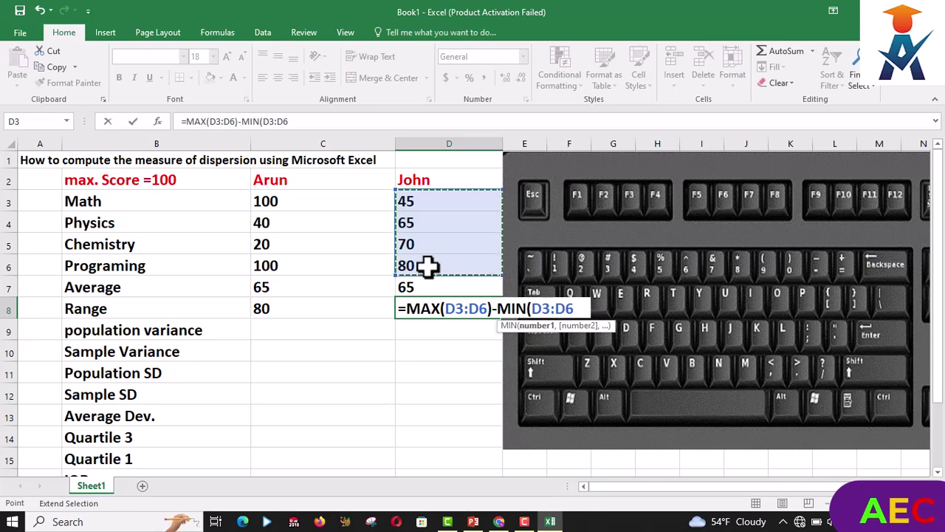
pyautogui.write(')')
pyautogui.press('F8')
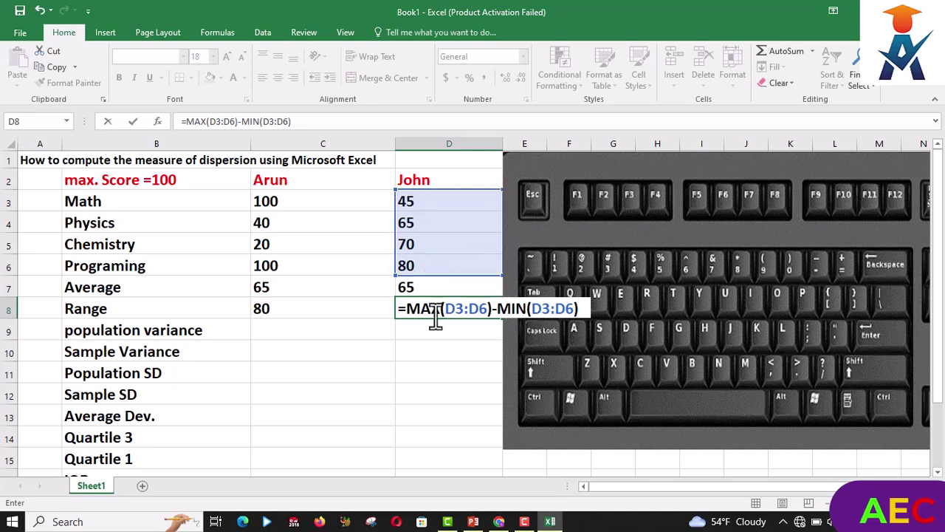
# Step: Commit John's range formula, giving 35, and left-align D8
pyautogui.press('Return')
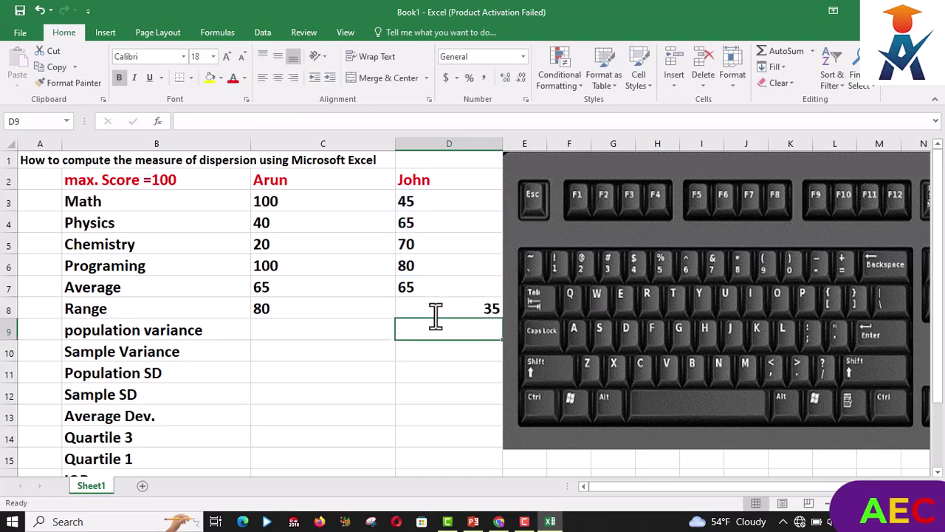
pyautogui.click(434, 314)
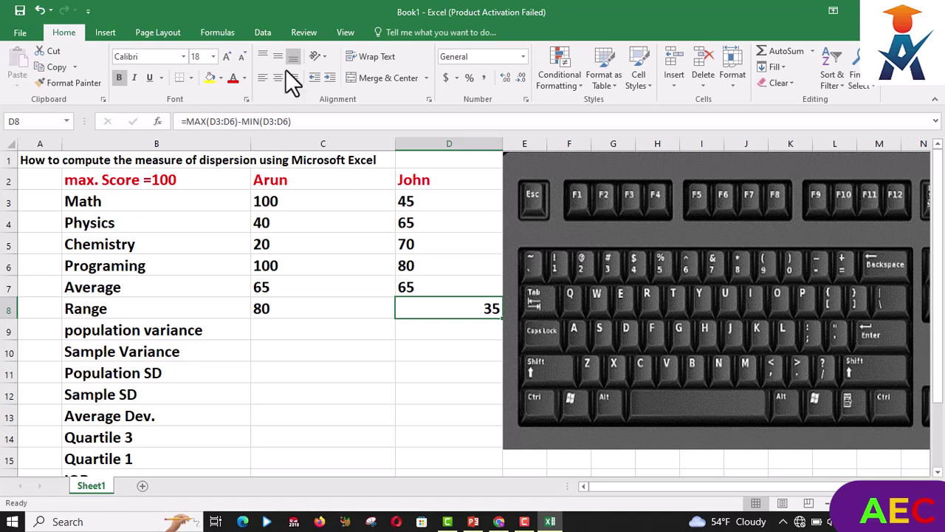
pyautogui.click(262, 79)
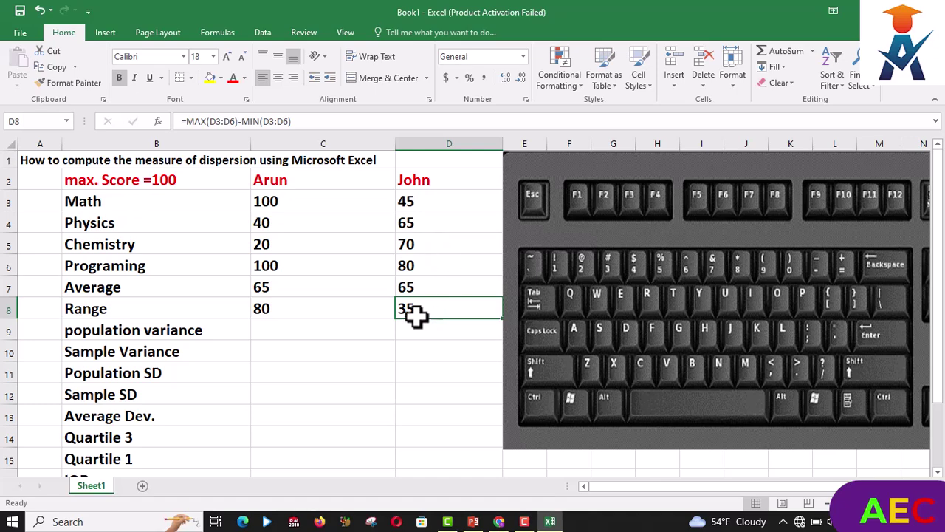
# Step: Enter =VAR.P(C3:C6) in C9 for Arun's population variance of 1275, left-aligned
pyautogui.click(288, 331)
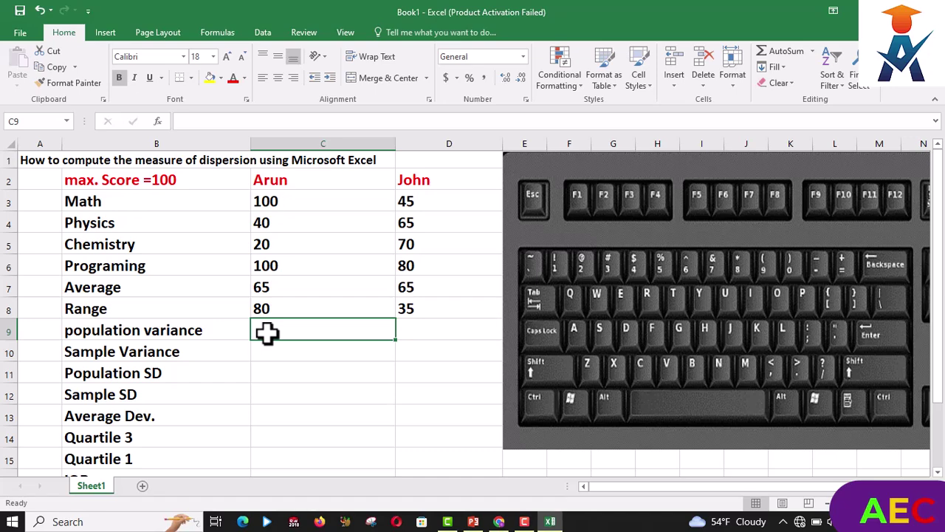
pyautogui.write('=')
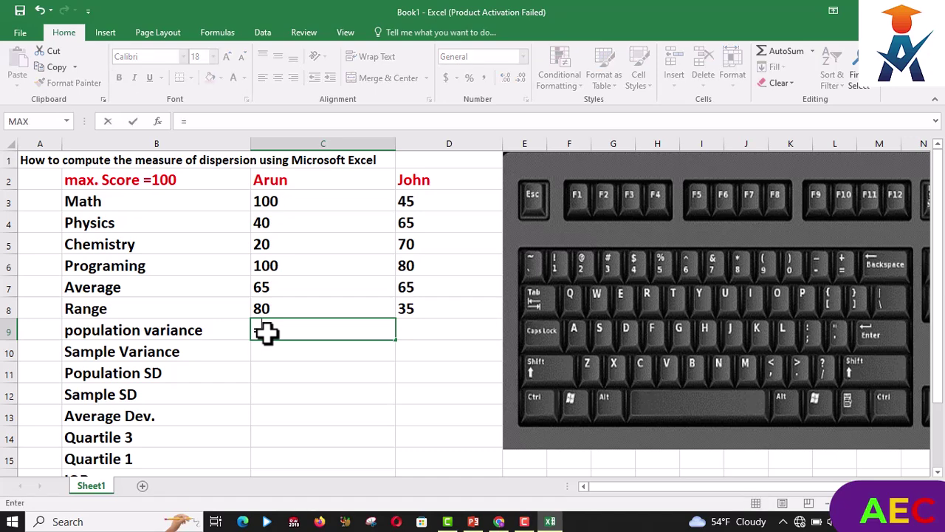
pyautogui.write('VAR')
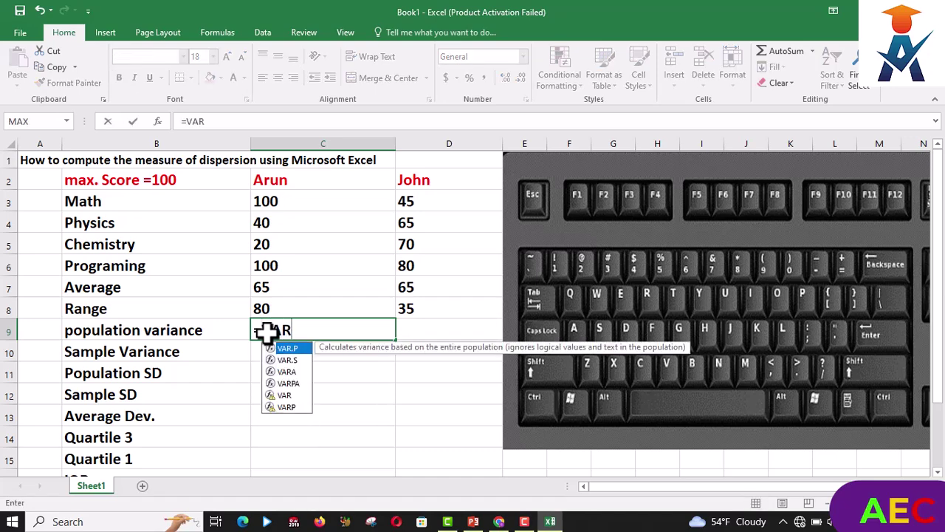
pyautogui.write('.P')
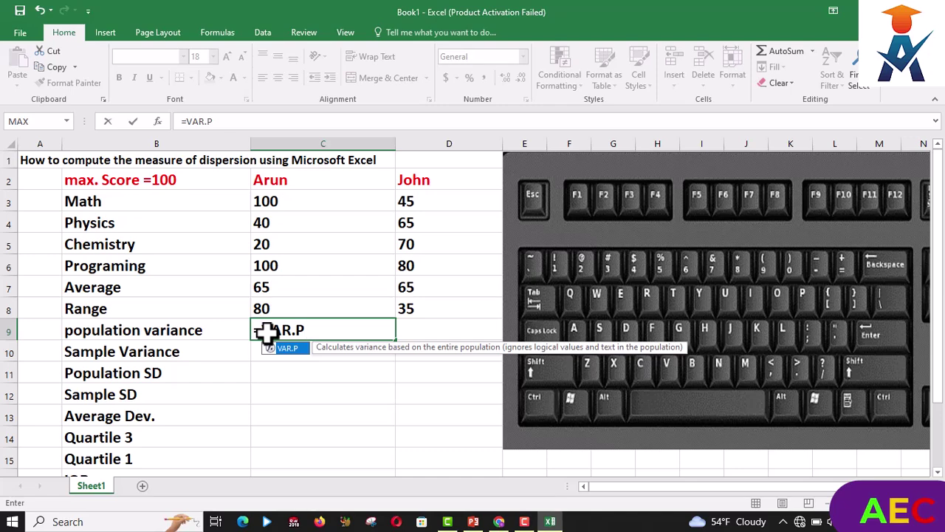
pyautogui.write('(')
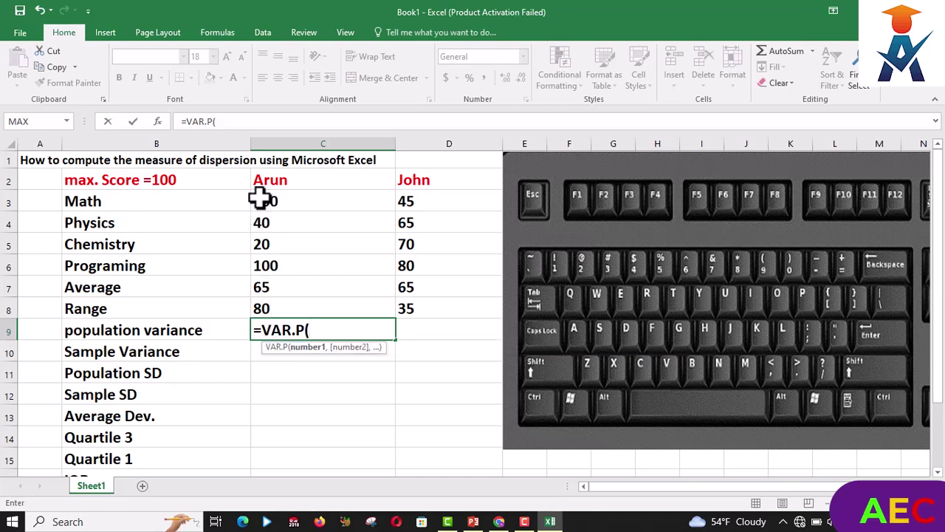
pyautogui.click(260, 198)
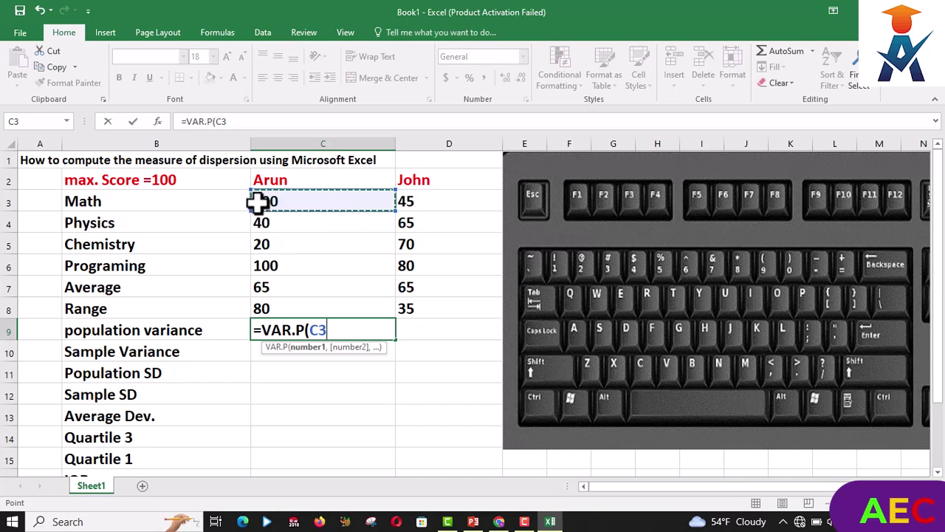
pyautogui.moveTo(259, 209); pyautogui.dragTo(384, 209)
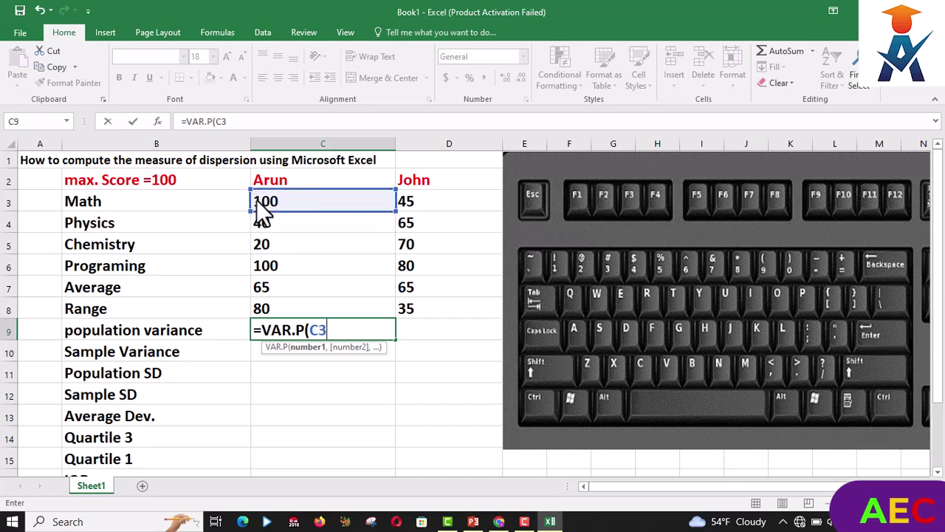
pyautogui.moveTo(385, 209); pyautogui.dragTo(373, 282)
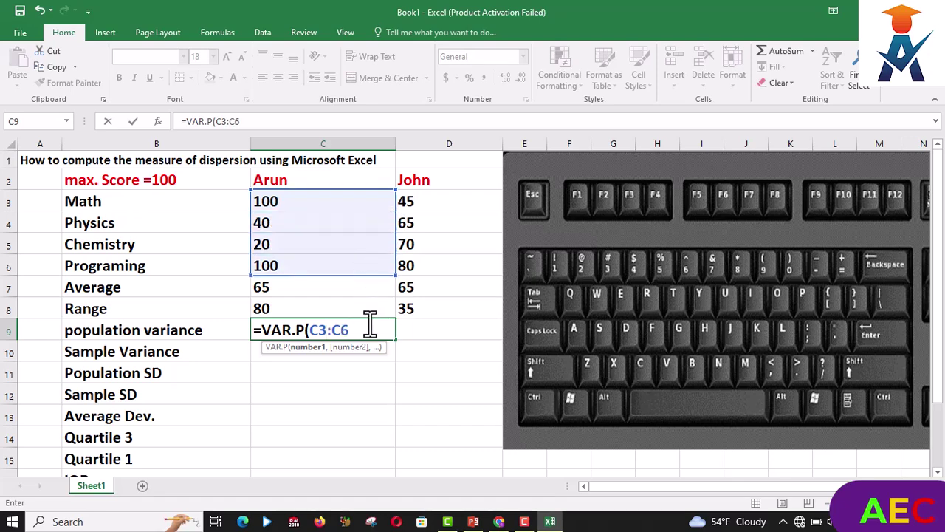
pyautogui.write(')')
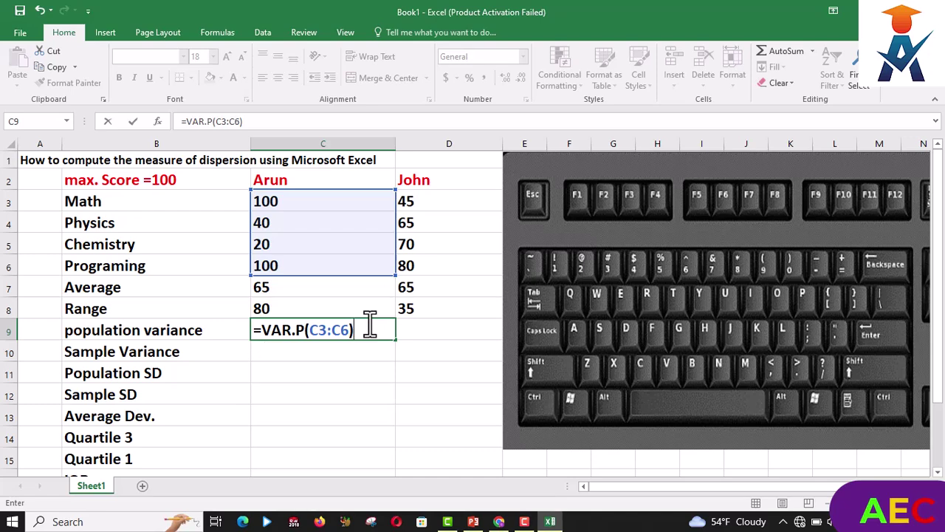
pyautogui.press('Return')
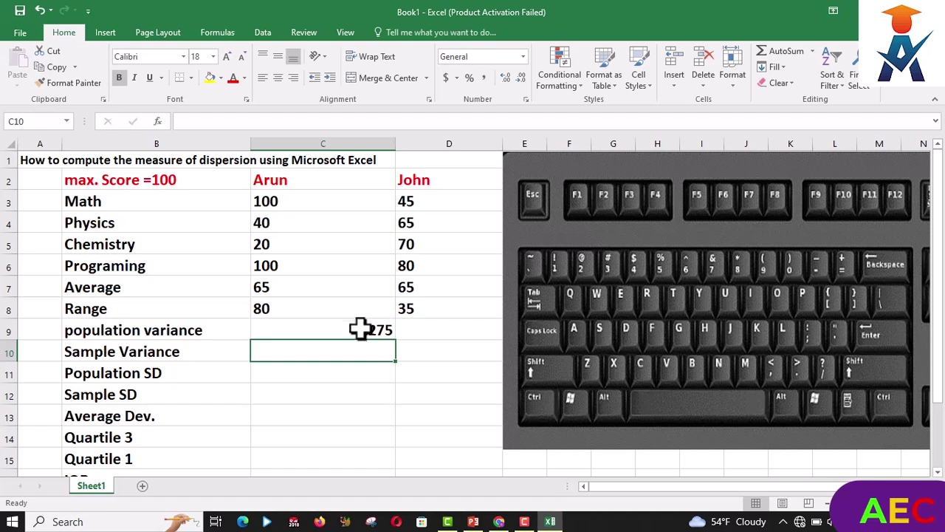
pyautogui.click(264, 77)
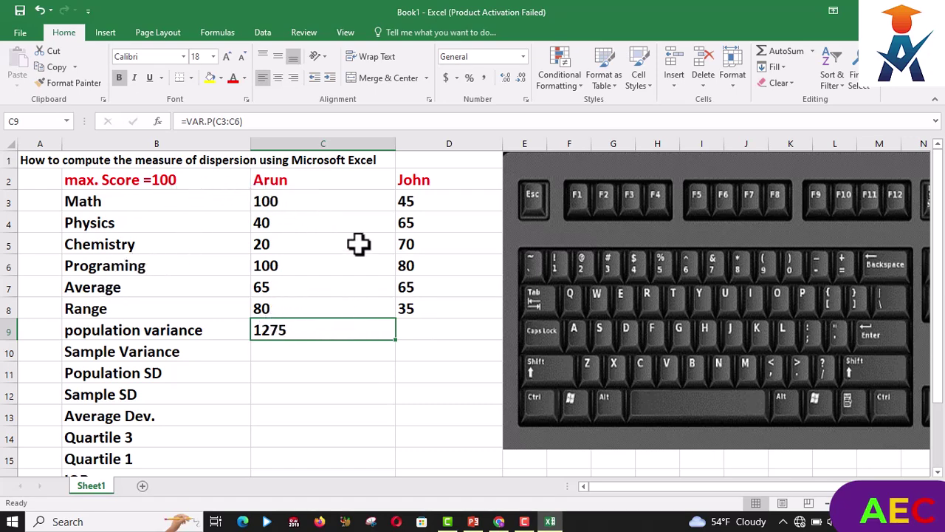
# Step: Enter =VAR.P(D3:D6) in D9, giving John's 162.5, and left-align it
pyautogui.click(423, 333)
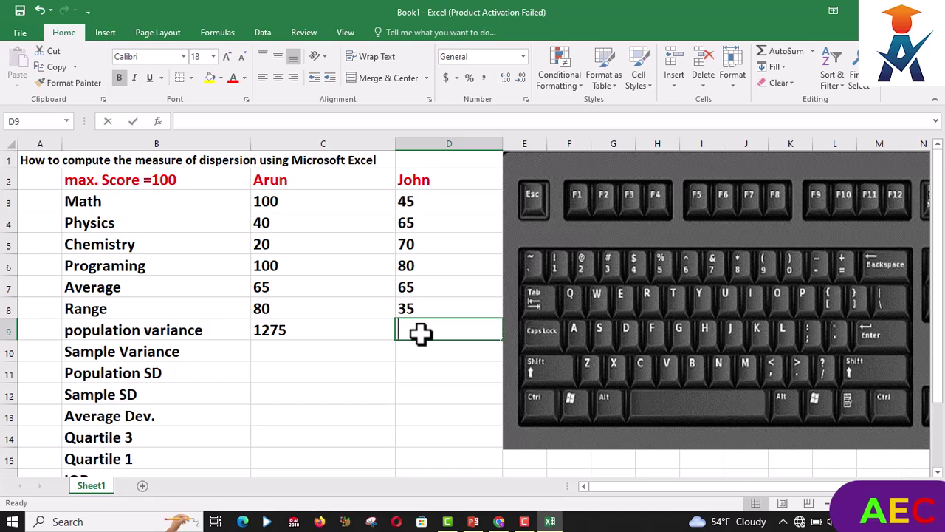
pyautogui.write('=')
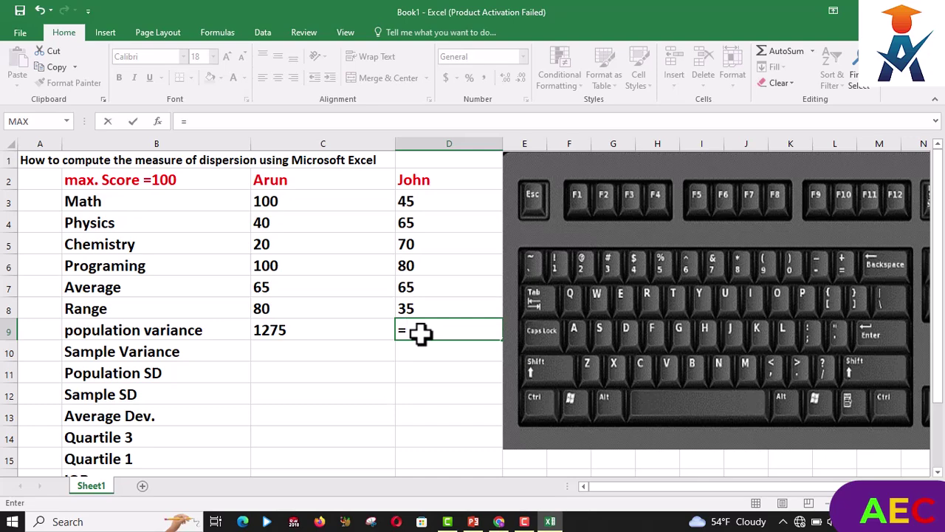
pyautogui.write('VAR')
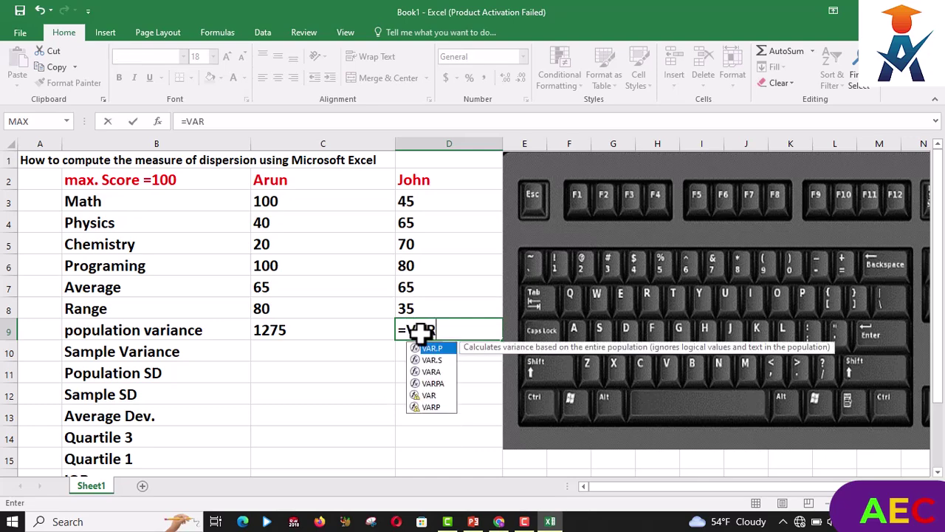
pyautogui.write('.P')
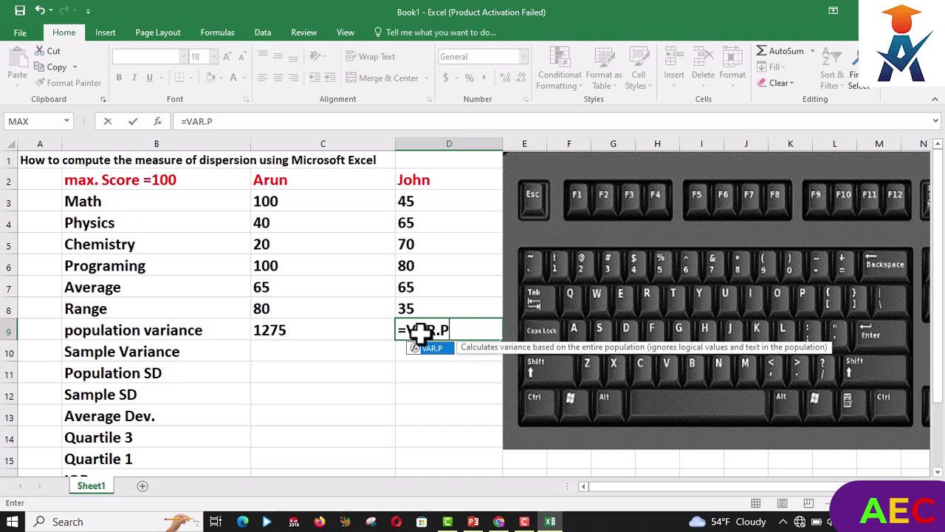
pyautogui.write('(')
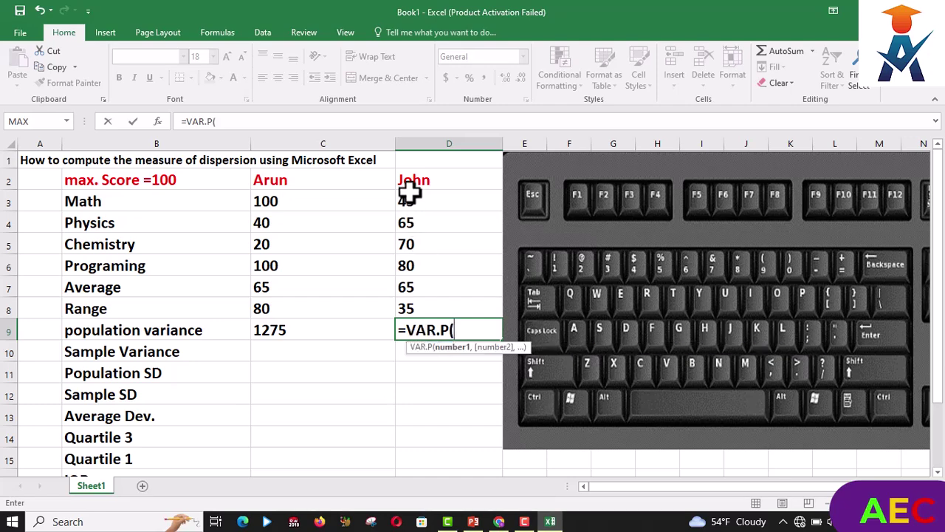
pyautogui.moveTo(409, 198); pyautogui.dragTo(411, 262)
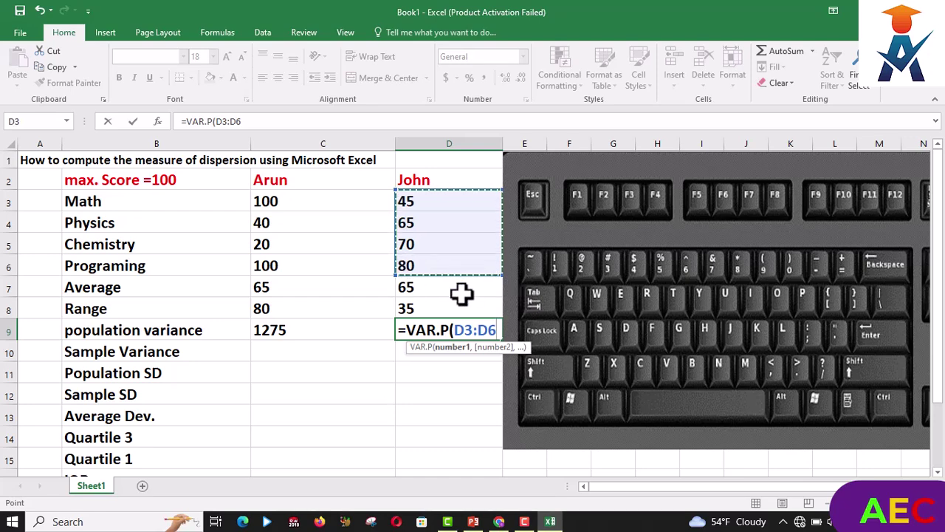
pyautogui.write(')')
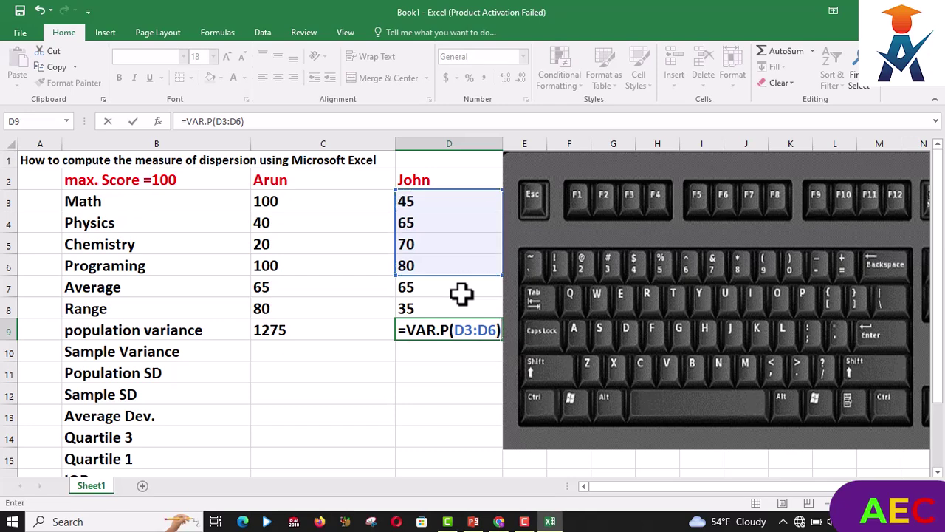
pyautogui.press('Return')
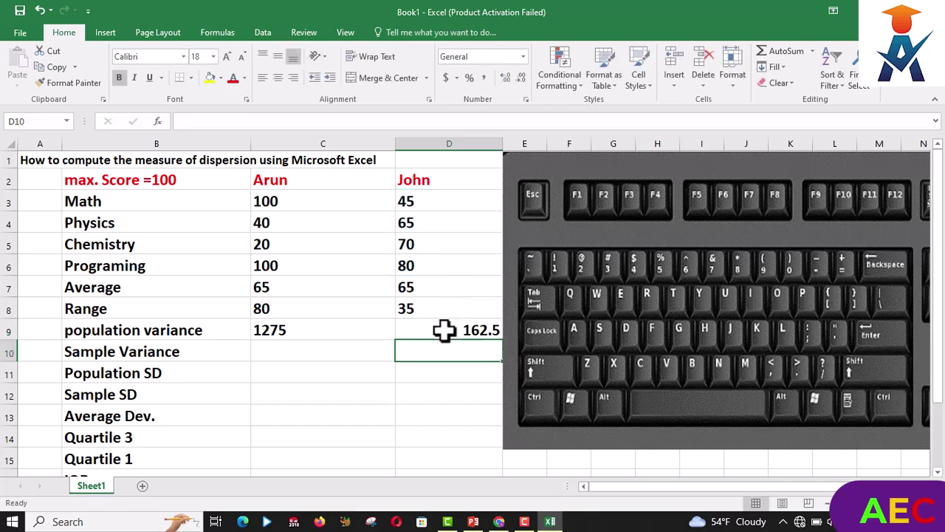
pyautogui.click(444, 330)
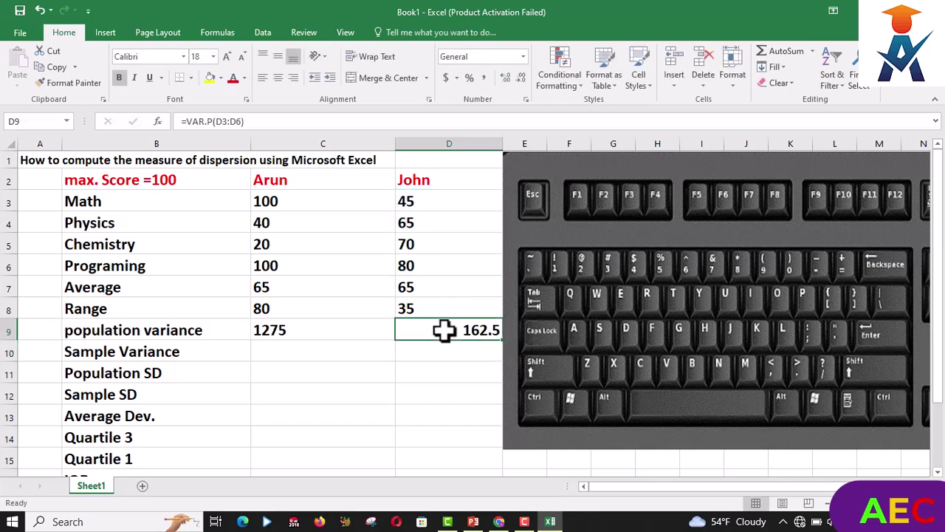
pyautogui.click(262, 79)
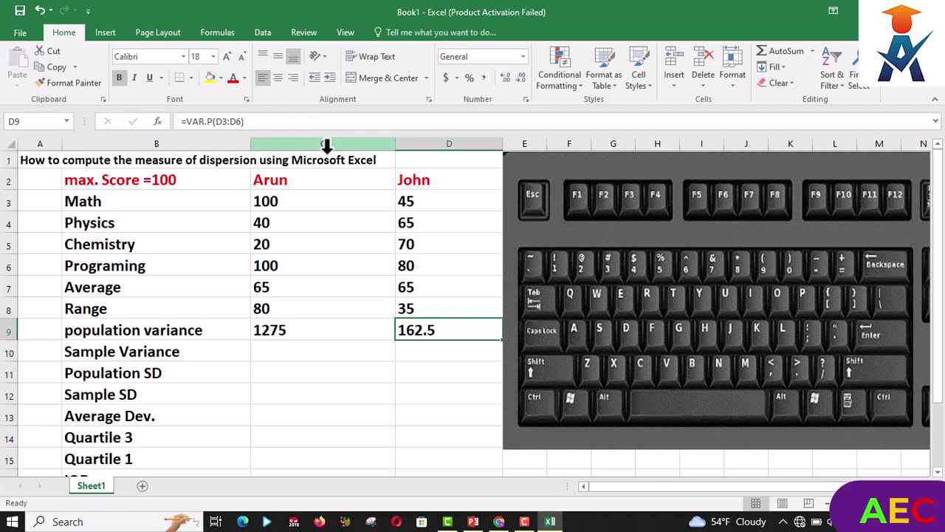
pyautogui.click(272, 352)
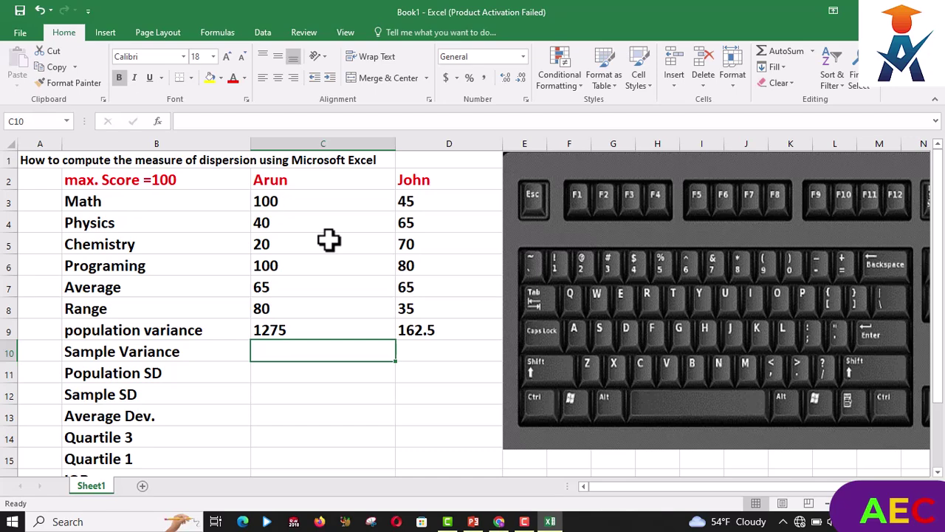
# Step: Enter =VAR.S(C5:C6) in C10, showing 3200, and left-align the result
pyautogui.write('=')
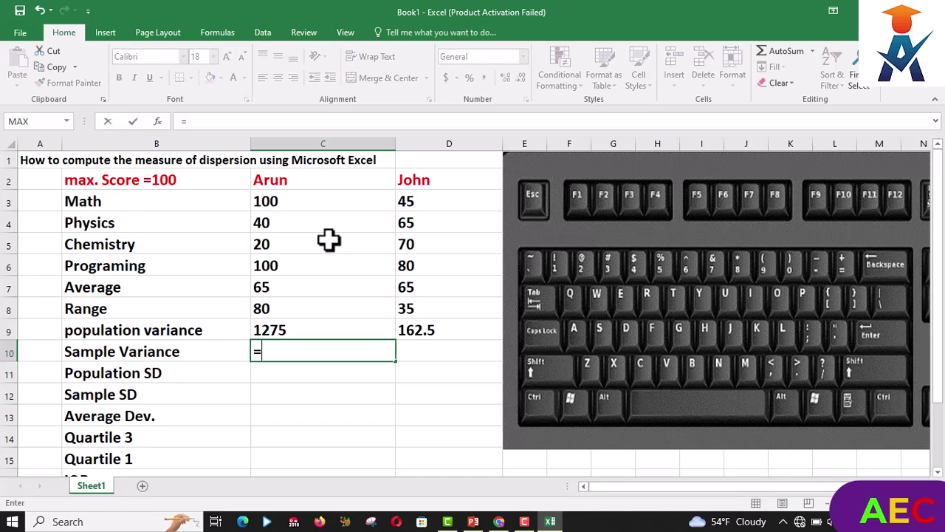
pyautogui.write('VA')
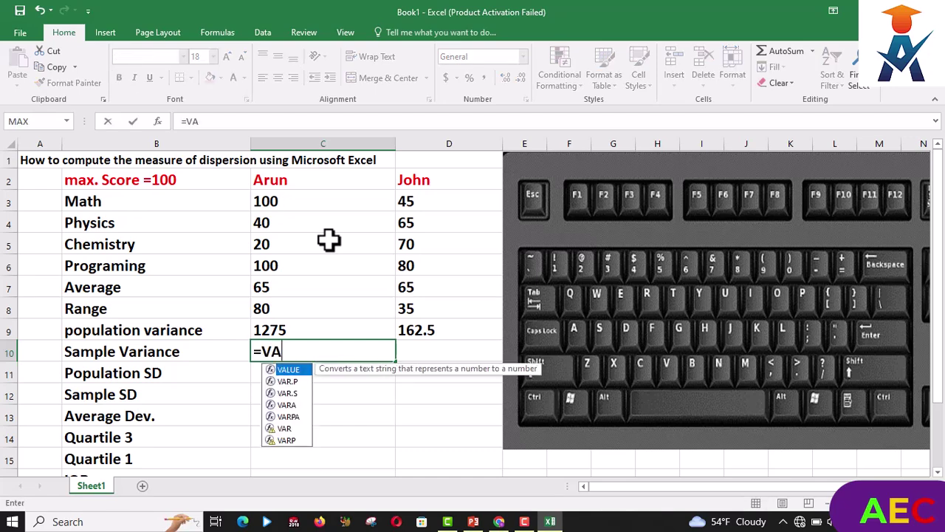
pyautogui.write('R.')
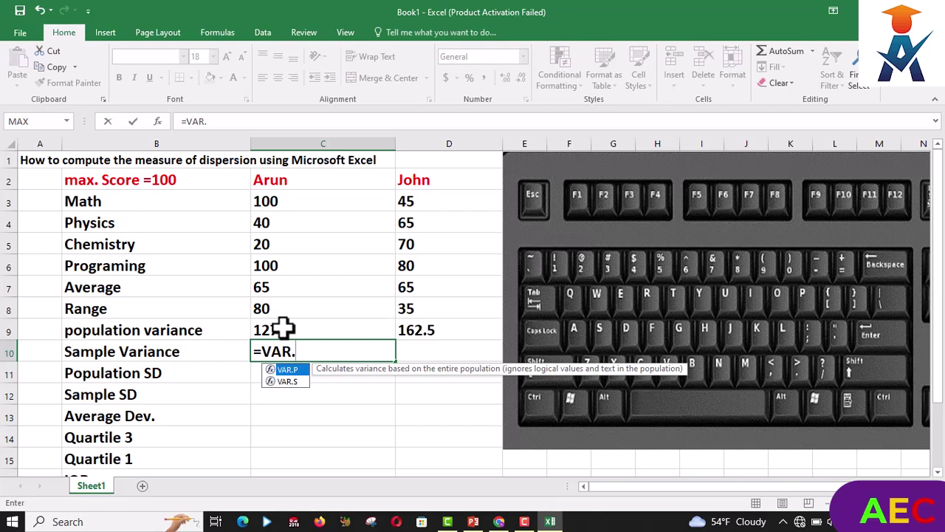
pyautogui.write('S')
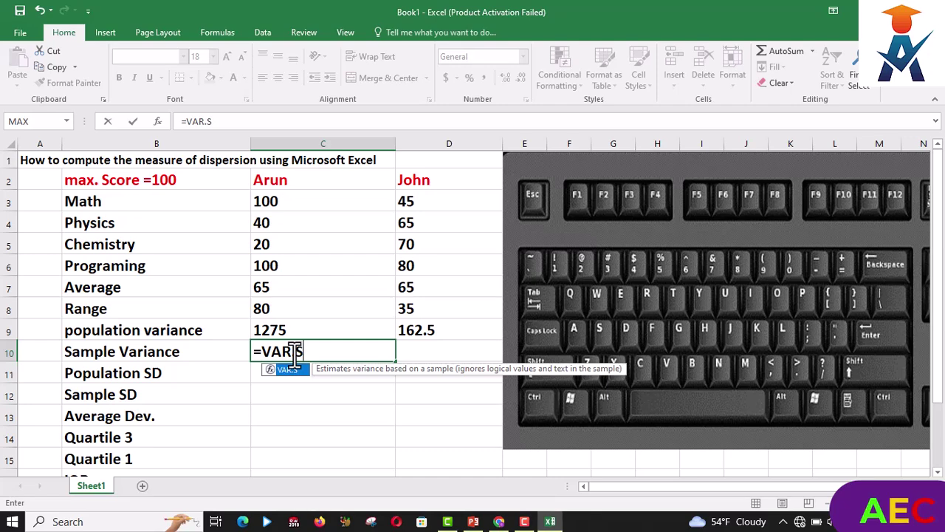
pyautogui.write('(')
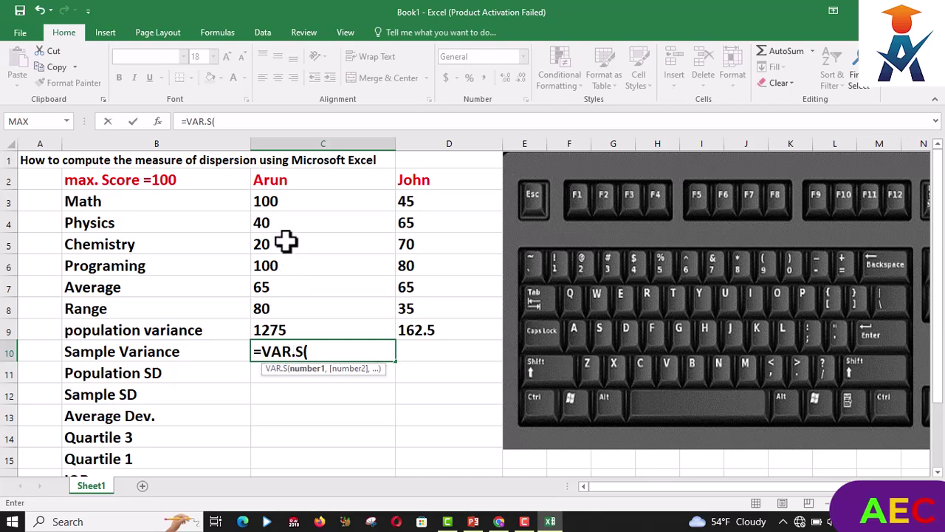
pyautogui.moveTo(276, 244); pyautogui.dragTo(277, 266)
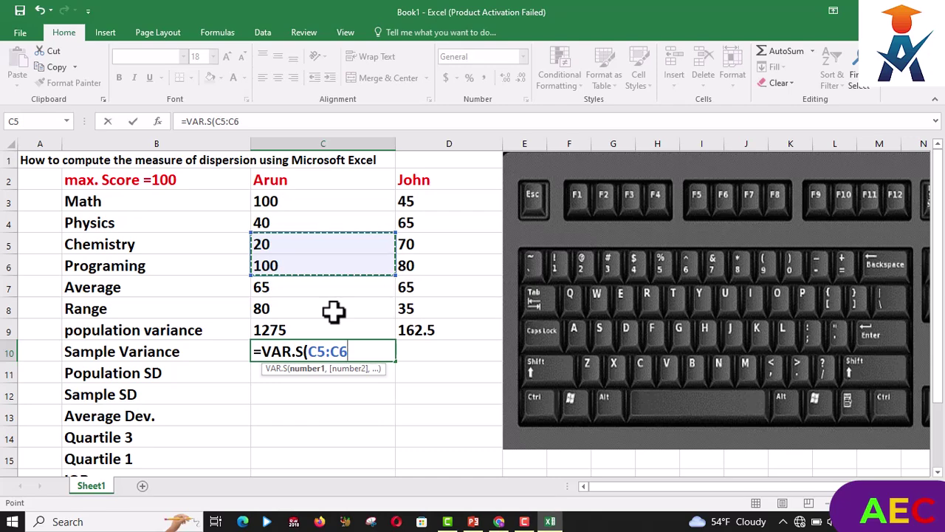
pyautogui.press('Return')
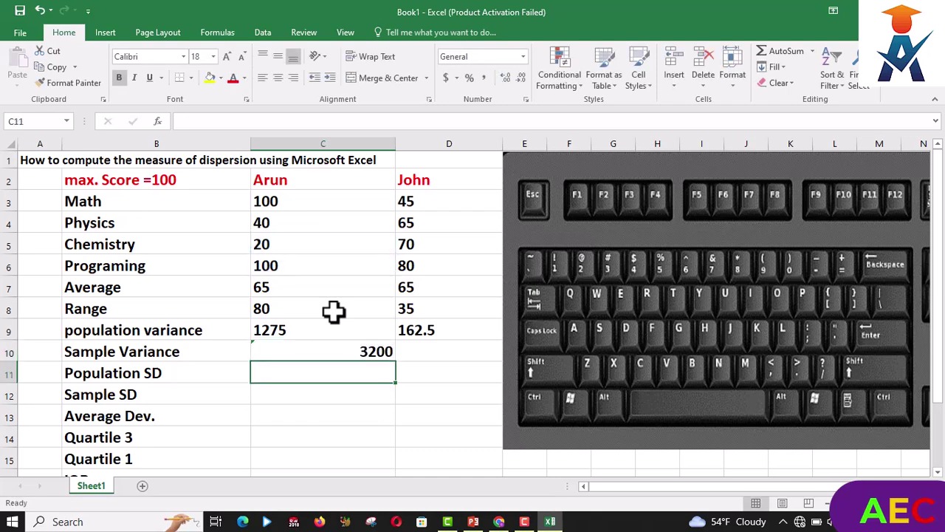
pyautogui.click(327, 350)
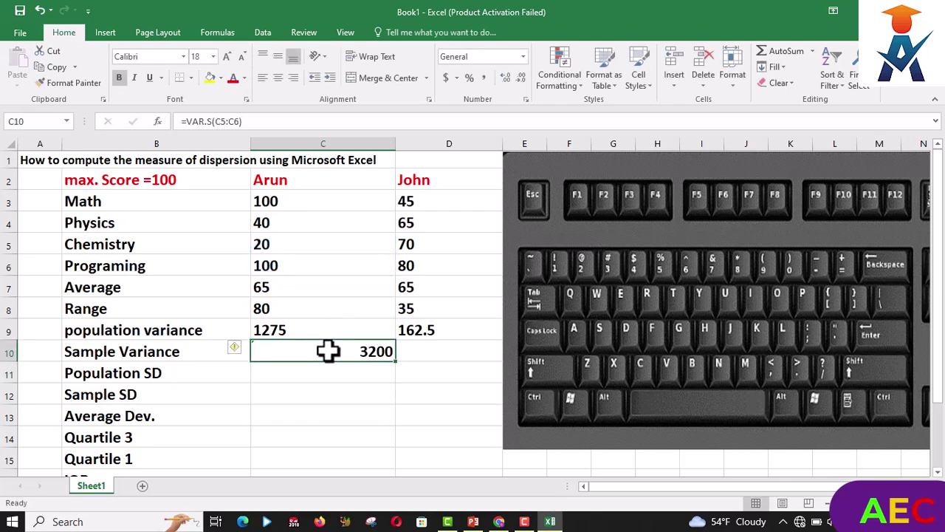
pyautogui.click(262, 78)
pyautogui.click(411, 353)
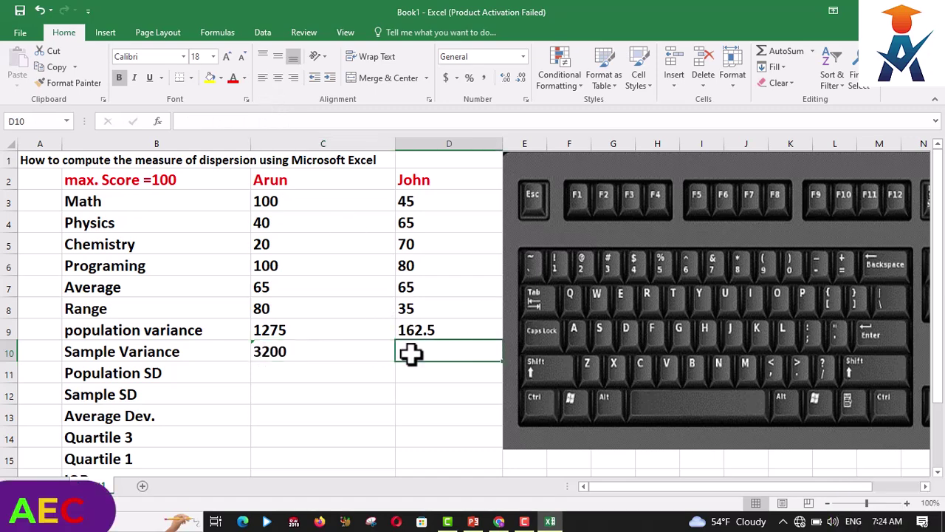
# Step: Enter =VAR.S(D5:D6) in D10 for John's sample variance of 50, left-aligned
pyautogui.write('=')
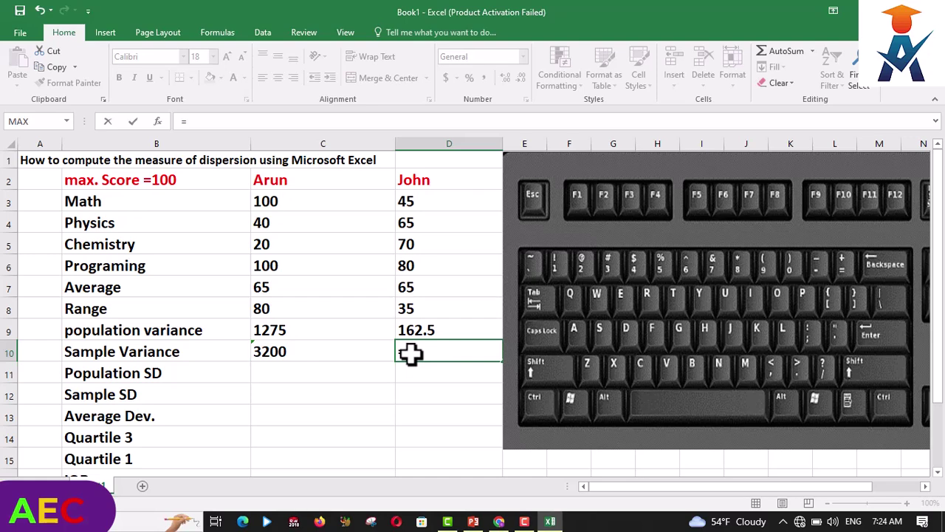
pyautogui.write('V')
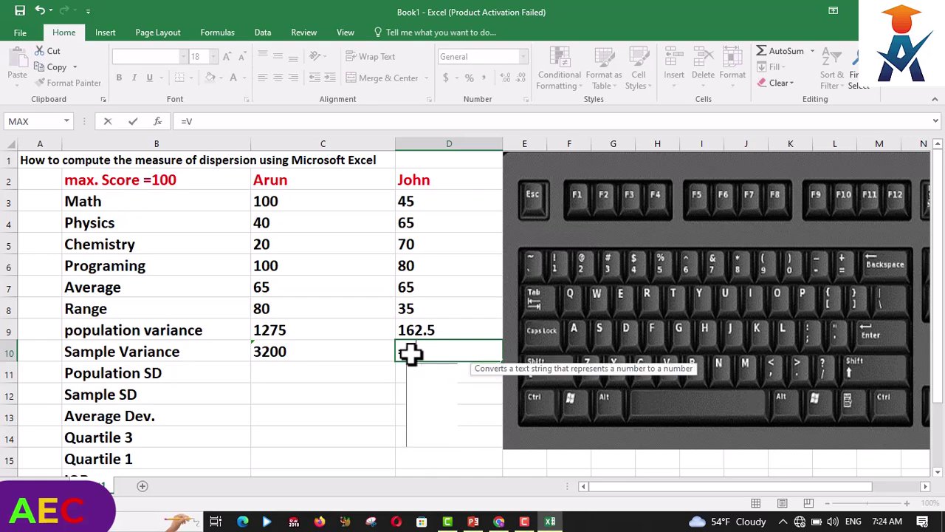
pyautogui.write('AR.S')
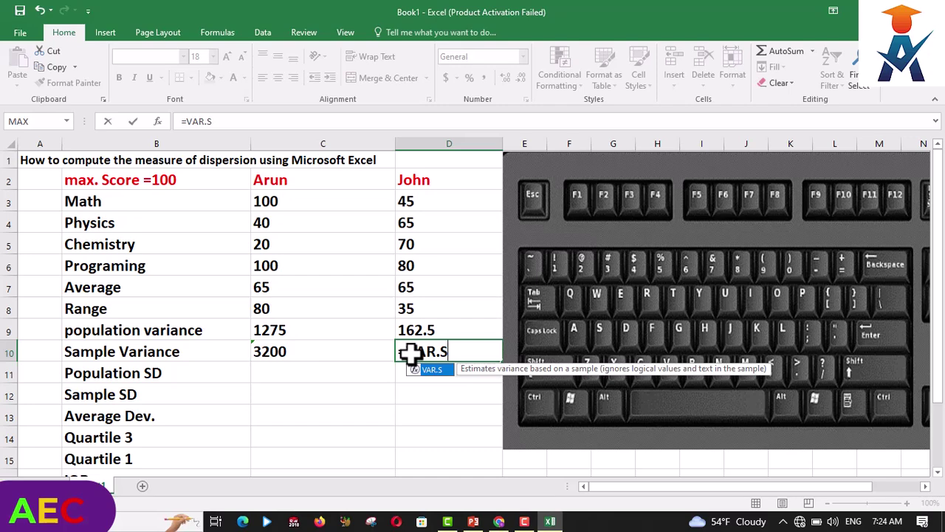
pyautogui.write('(')
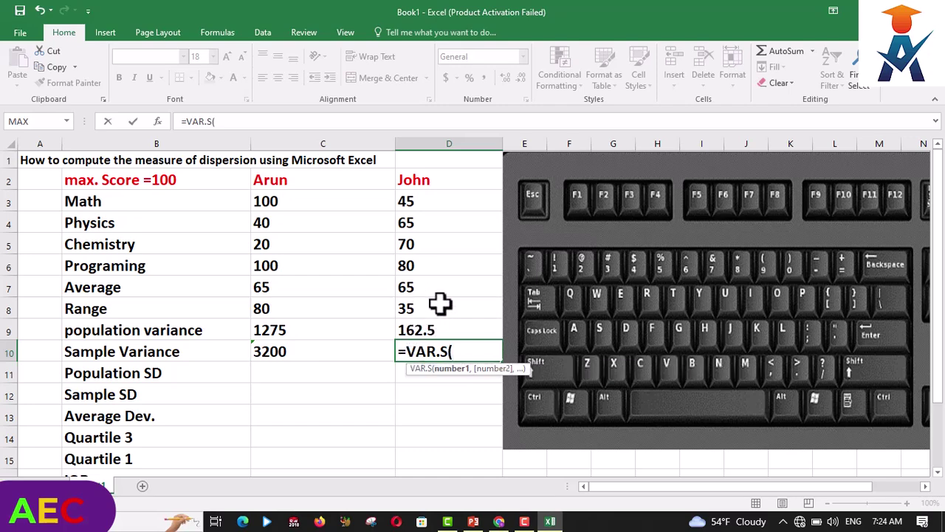
pyautogui.click(397, 246)
pyautogui.moveTo(396, 246); pyautogui.dragTo(417, 267)
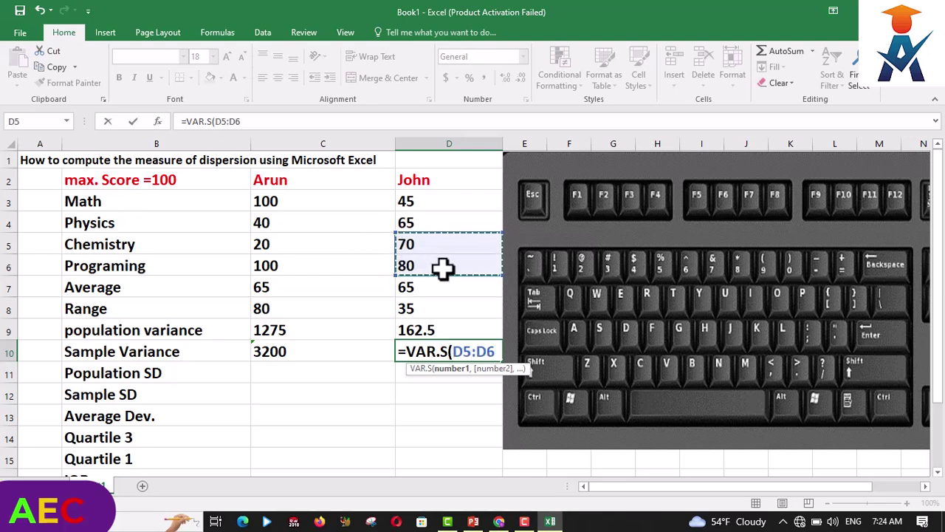
pyautogui.press('Return')
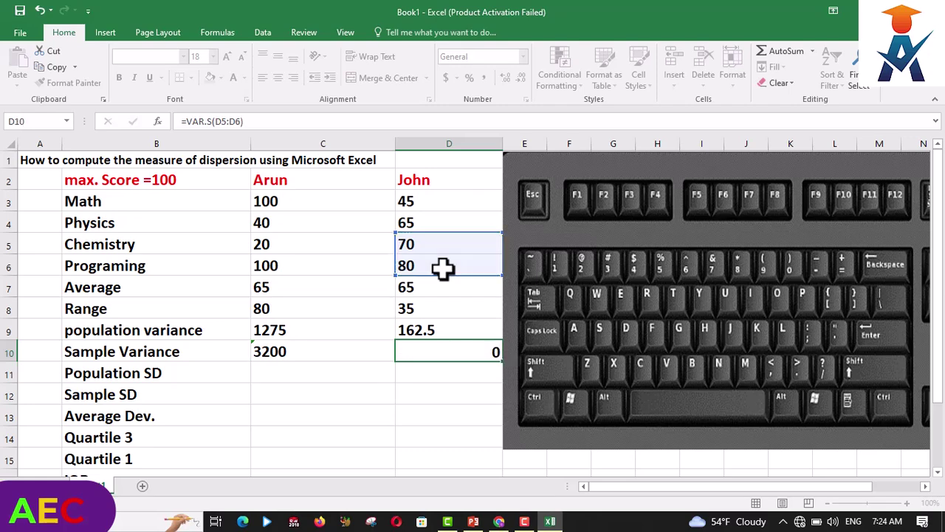
pyautogui.click(451, 351)
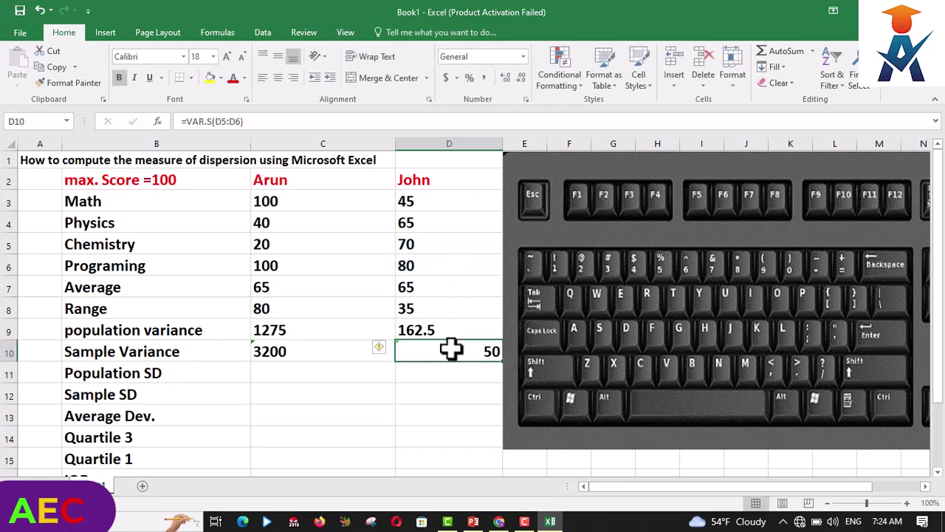
pyautogui.click(258, 78)
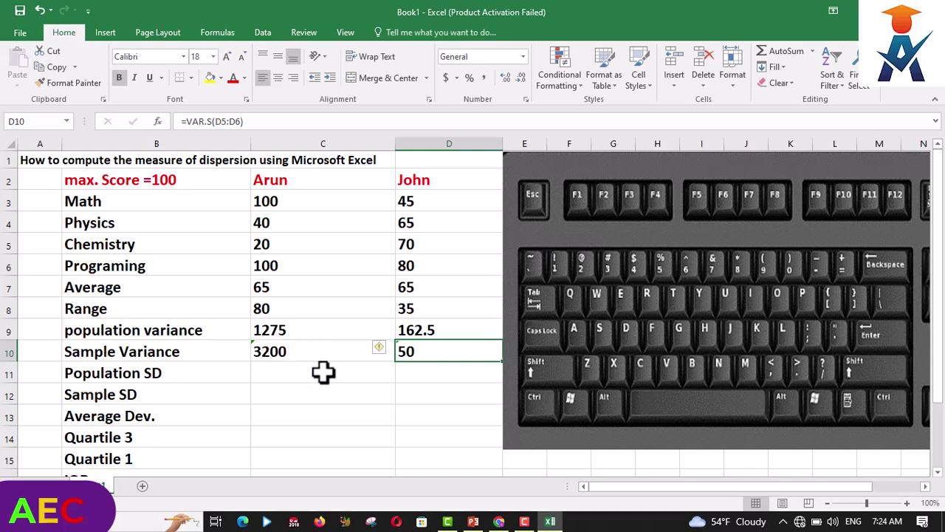
pyautogui.click(267, 377)
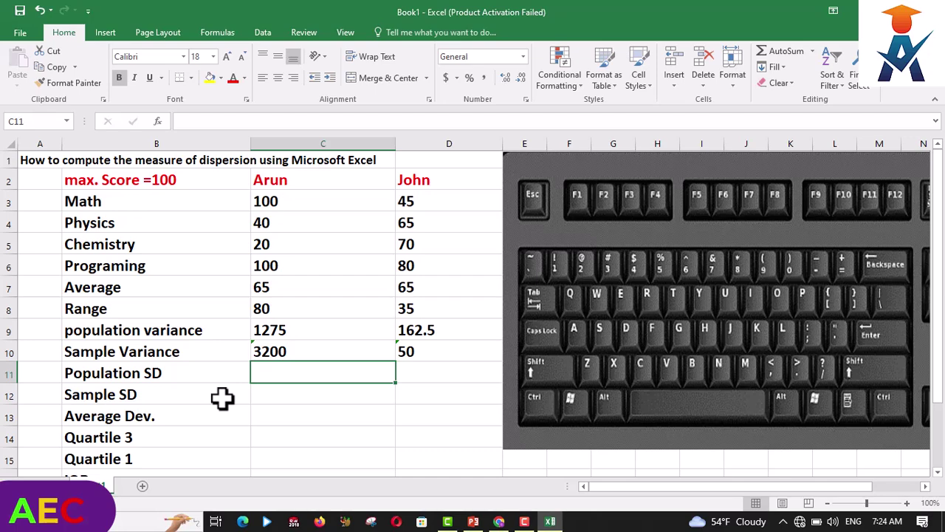
# Step: Enter =STDEV.P(C3:C6) in C11, giving 35.70714214, and left-align it
pyautogui.write('=')
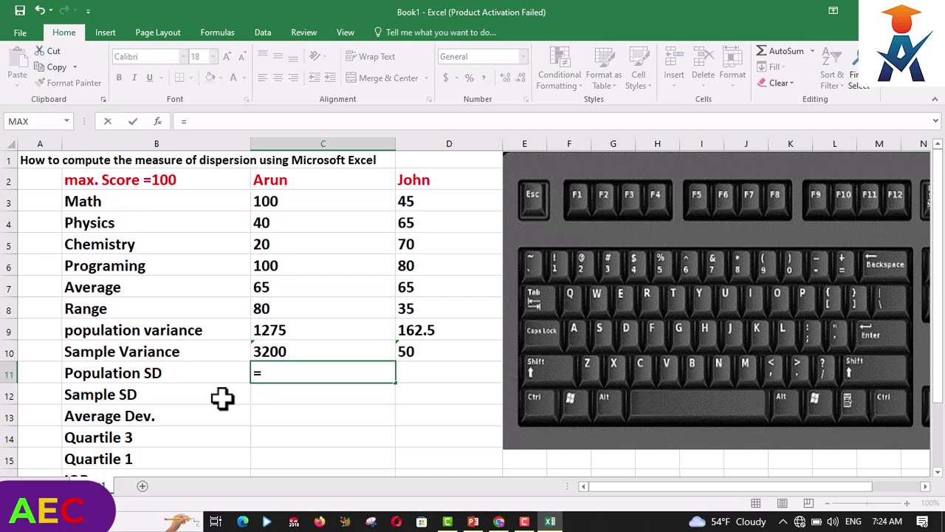
pyautogui.write('ST')
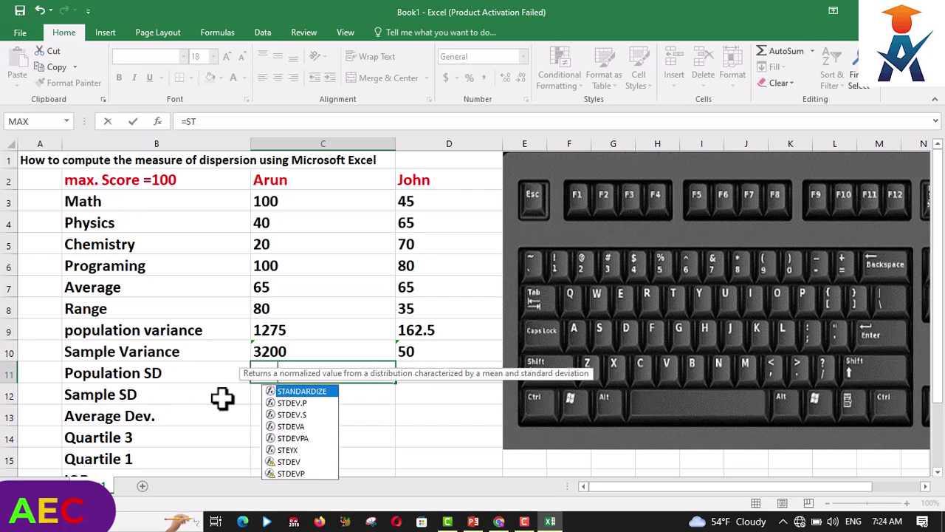
pyautogui.write('DEV')
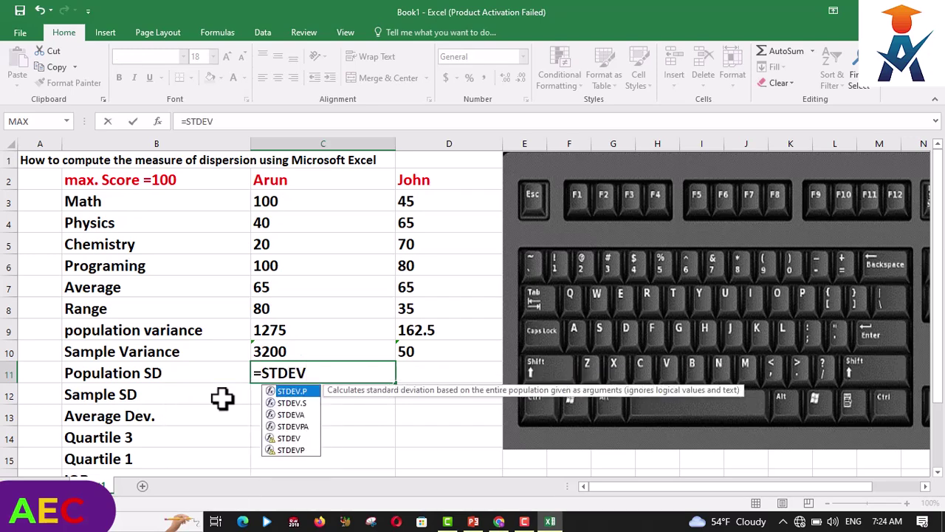
pyautogui.write('.P')
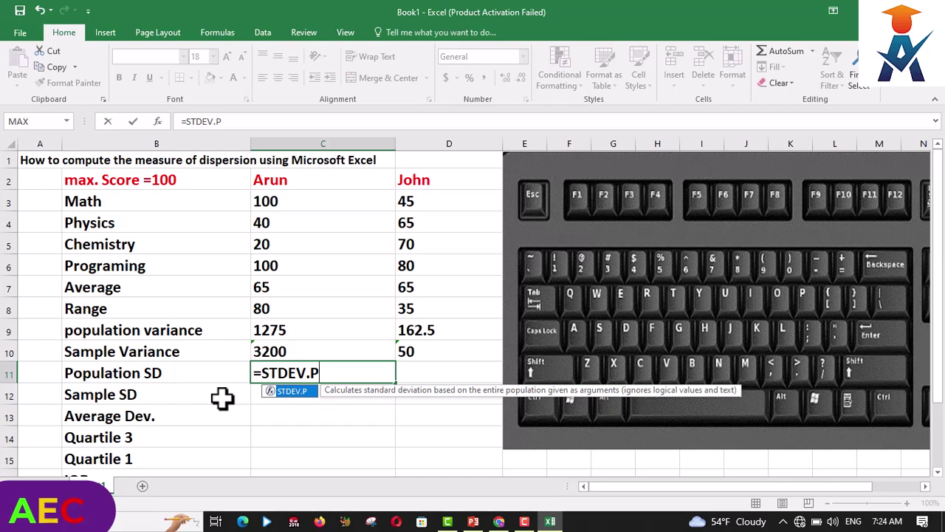
pyautogui.write('(')
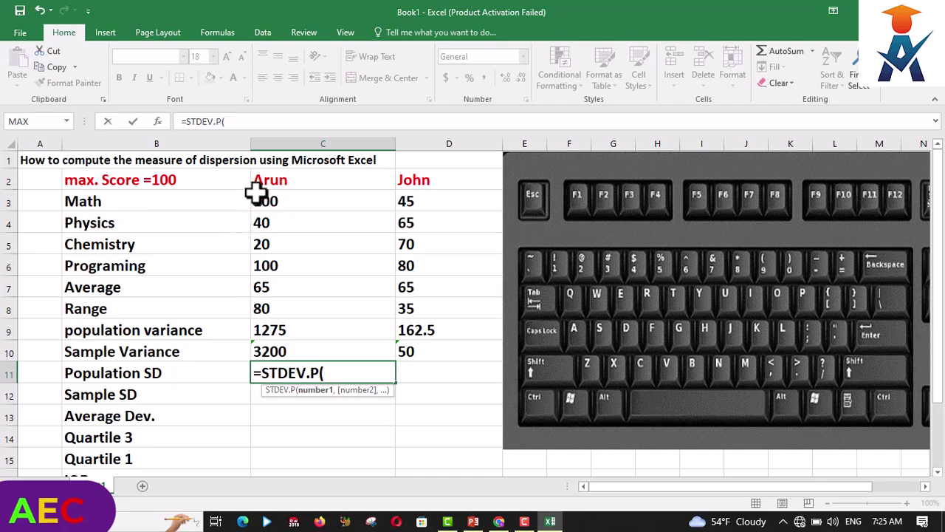
pyautogui.moveTo(257, 193); pyautogui.dragTo(264, 258)
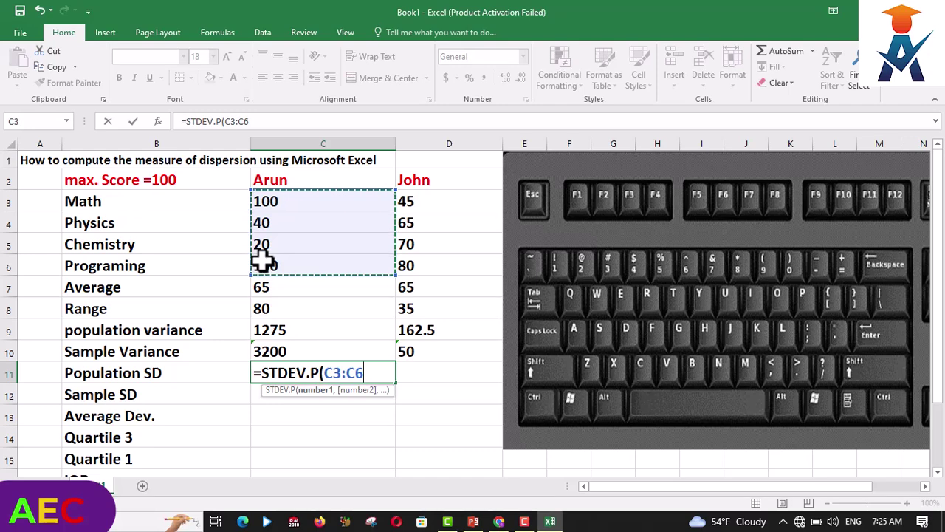
pyautogui.write(')')
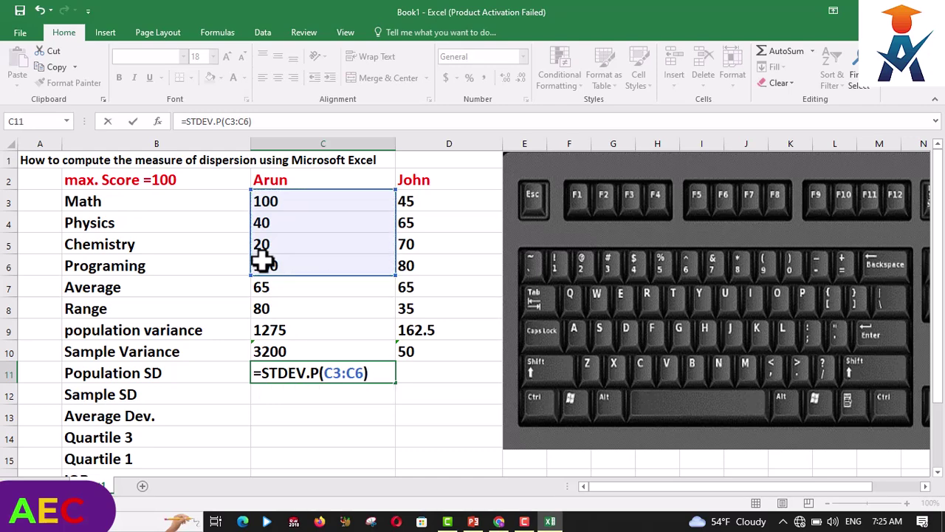
pyautogui.press('Return')
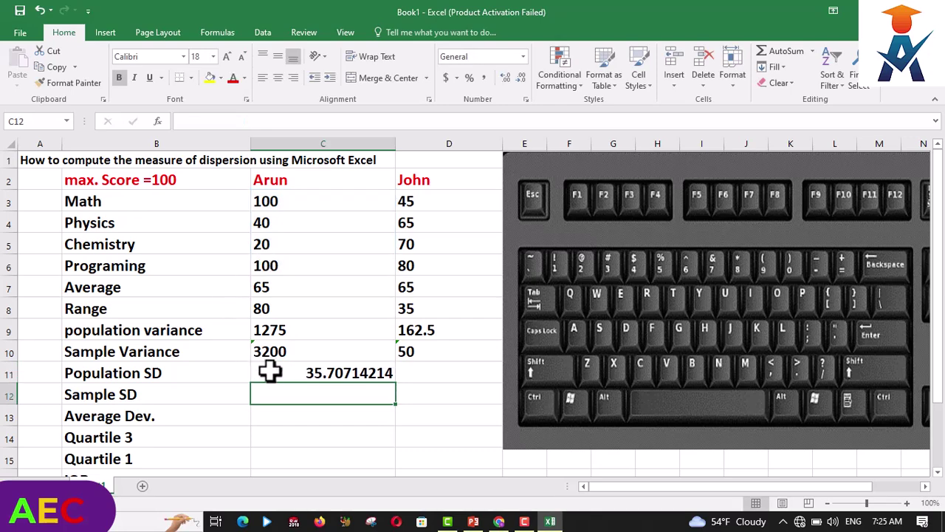
pyautogui.click(272, 373)
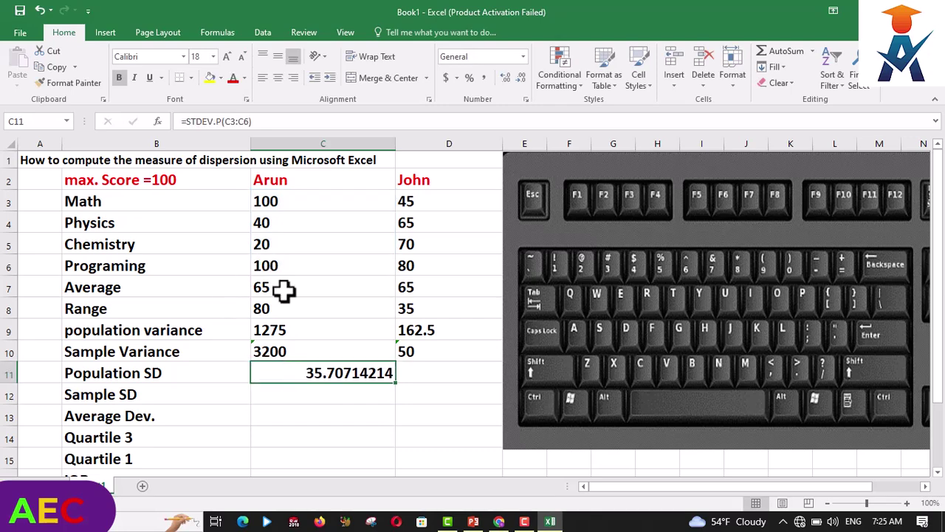
pyautogui.click(262, 80)
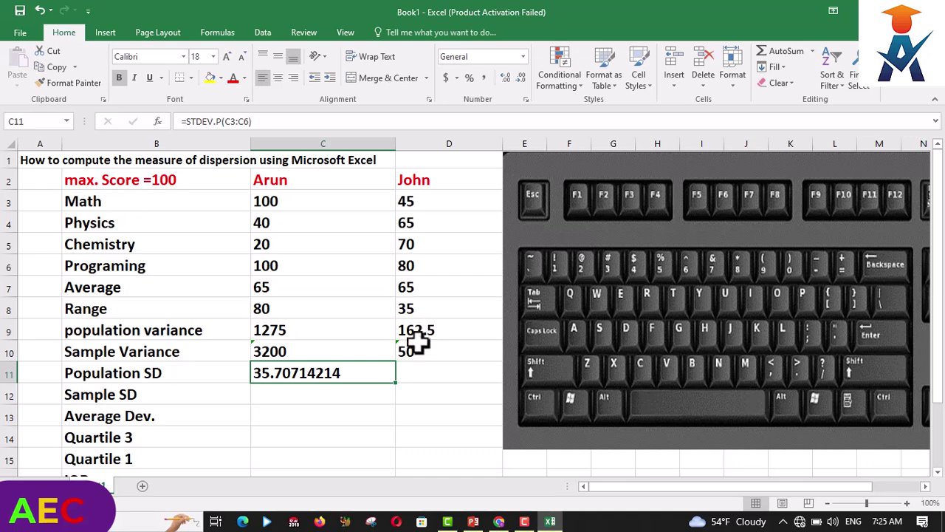
# Step: Enter =STDEV.P(D3:D6) in D11 for John's population SD of 12.74754878
pyautogui.click(411, 374)
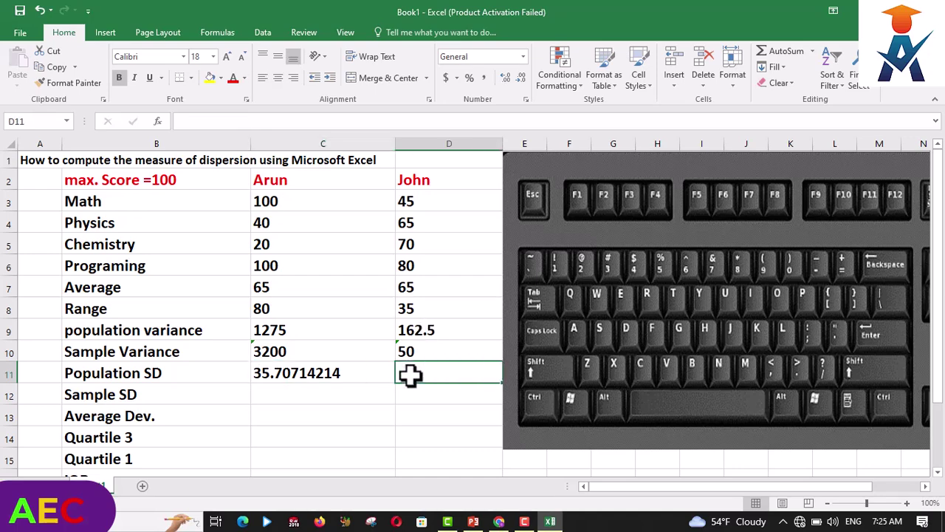
pyautogui.write('=')
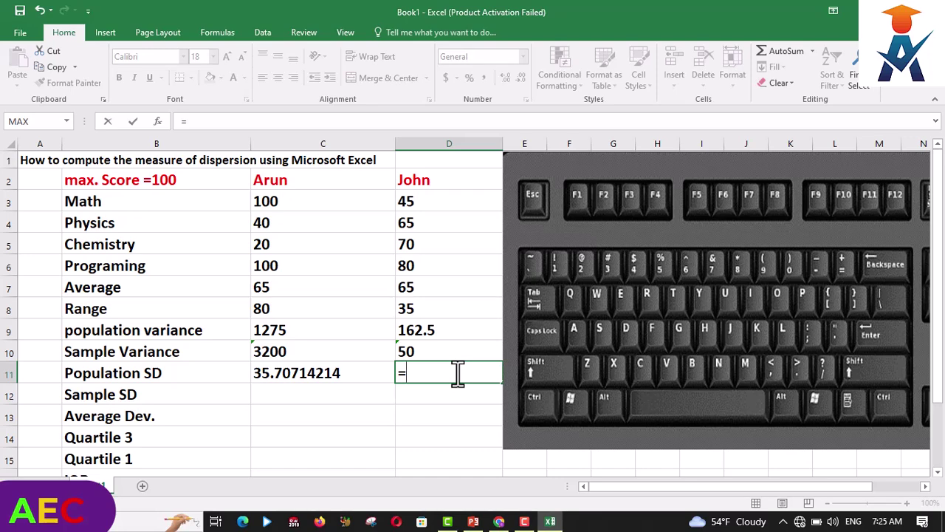
pyautogui.write('STDEV')
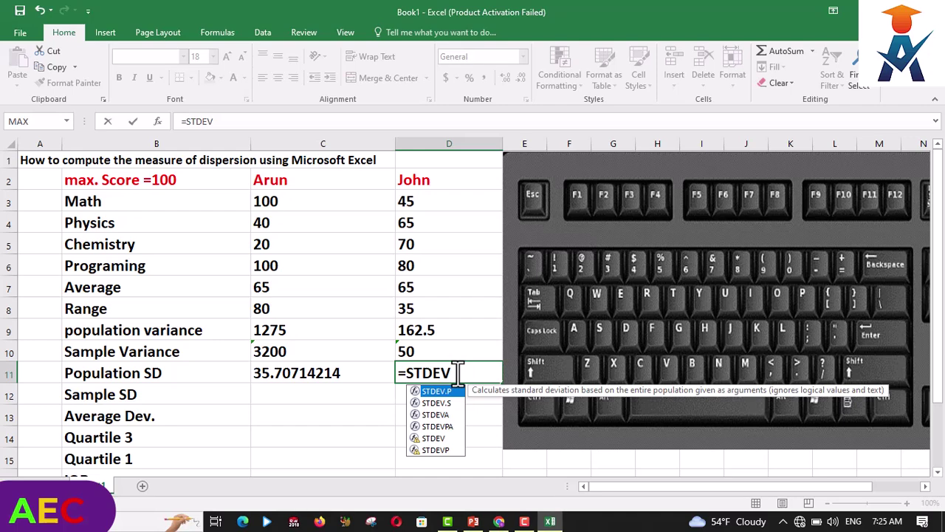
pyautogui.write('.P')
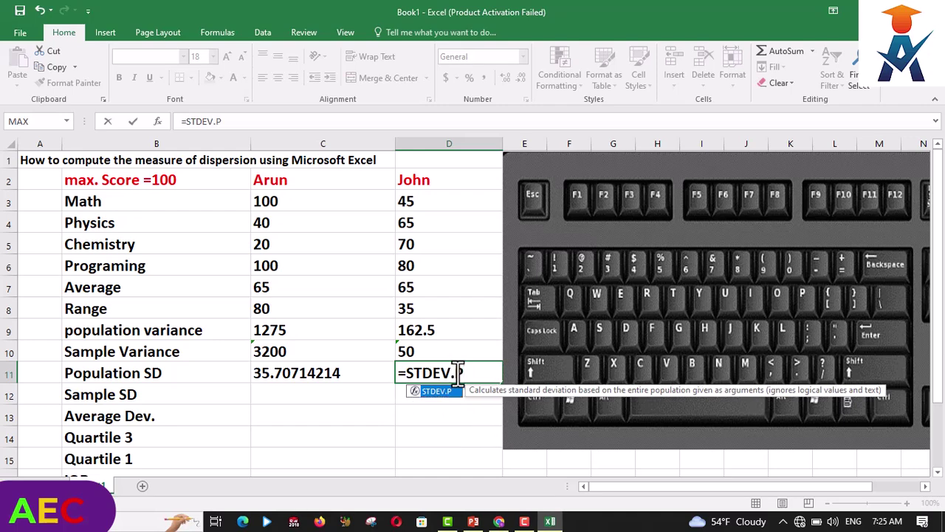
pyautogui.write('(')
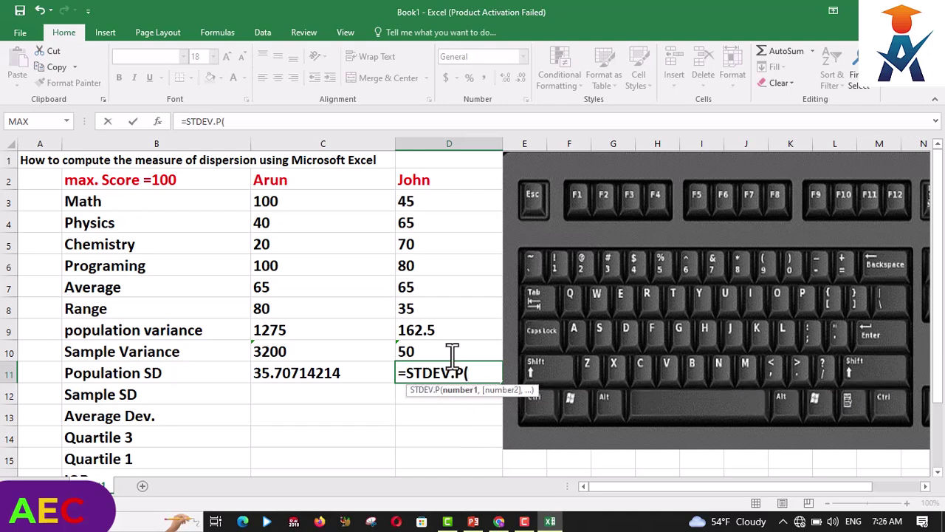
pyautogui.moveTo(392, 189); pyautogui.dragTo(395, 222)
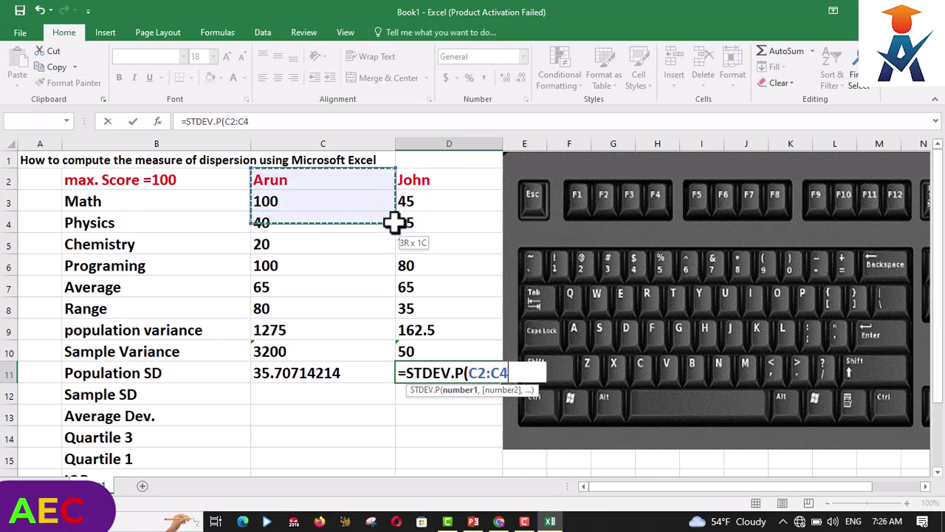
pyautogui.click(412, 207)
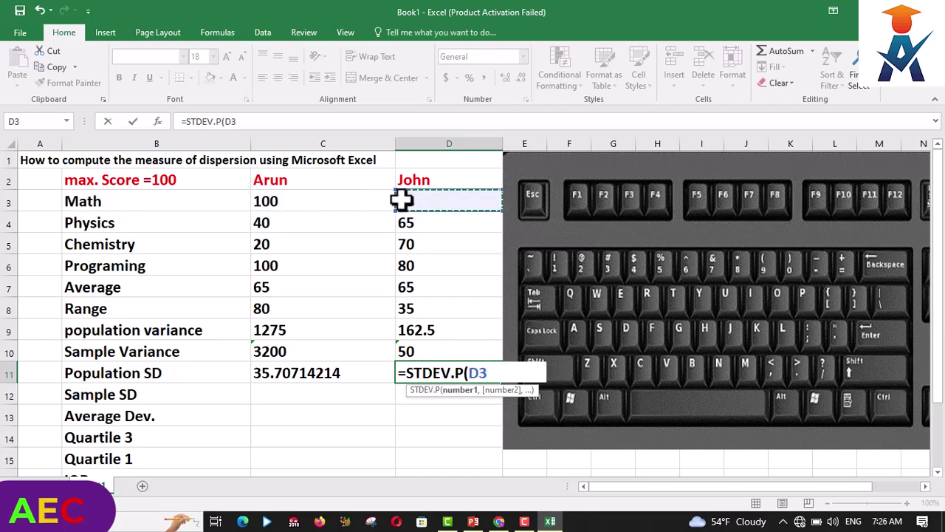
pyautogui.press('BackSpace')
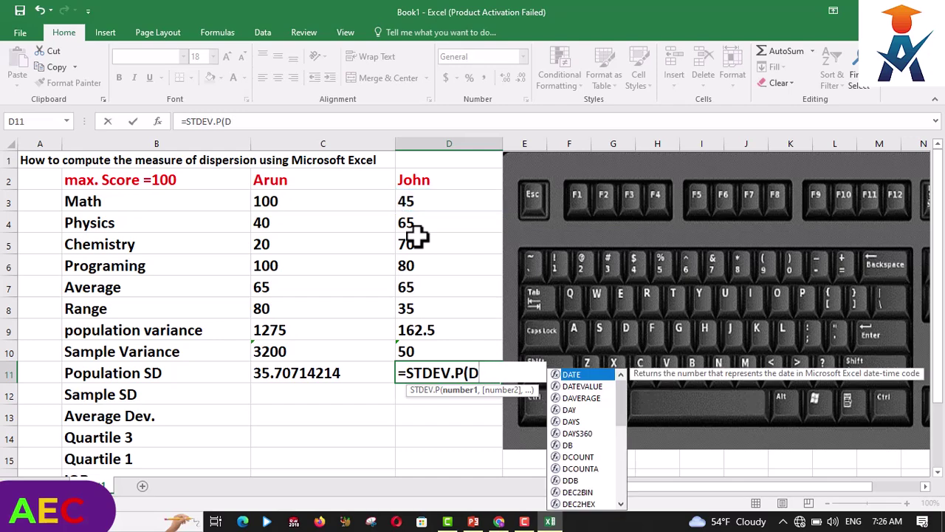
pyautogui.press('BackSpace')
pyautogui.moveTo(401, 201); pyautogui.dragTo(399, 255)
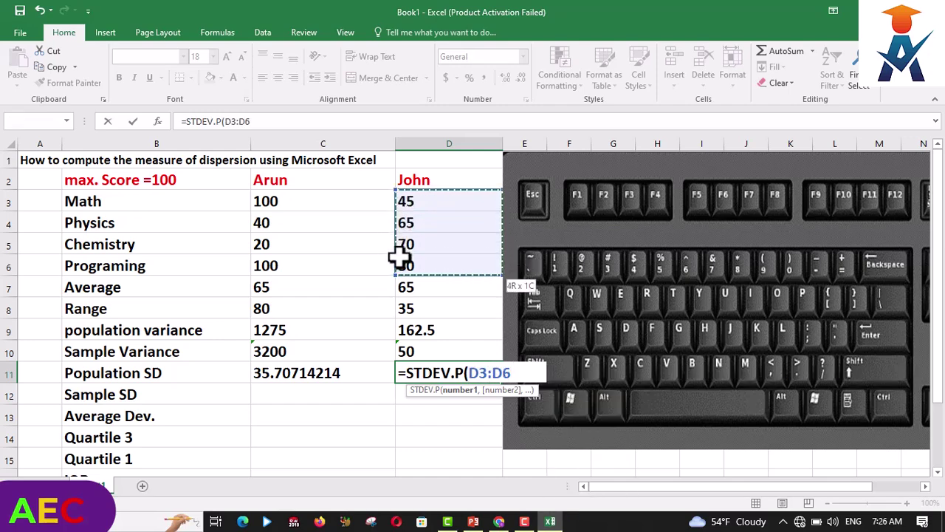
pyautogui.moveTo(398, 256); pyautogui.dragTo(398, 256)
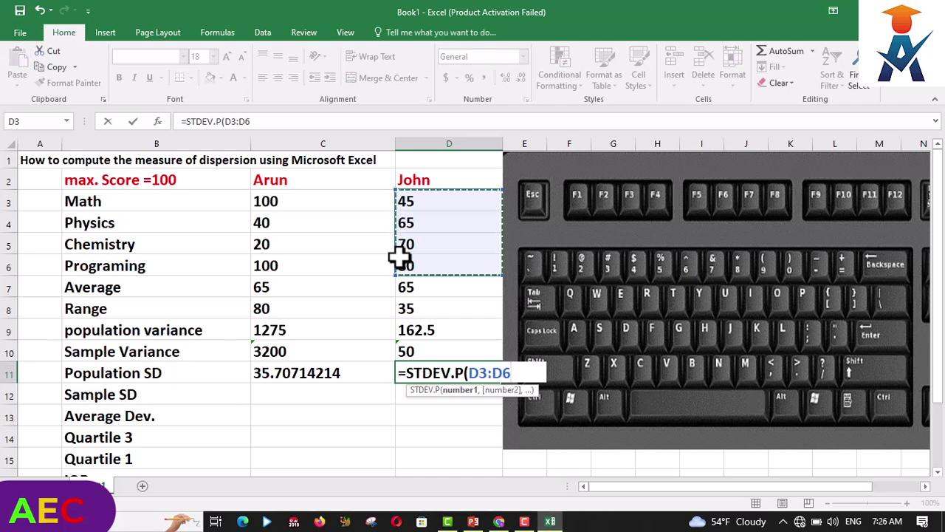
pyautogui.write(')')
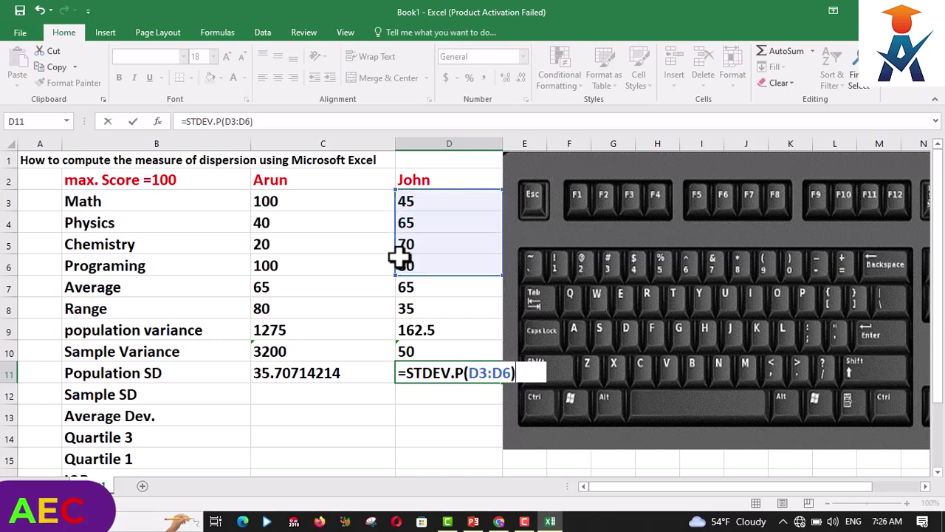
pyautogui.press('Return')
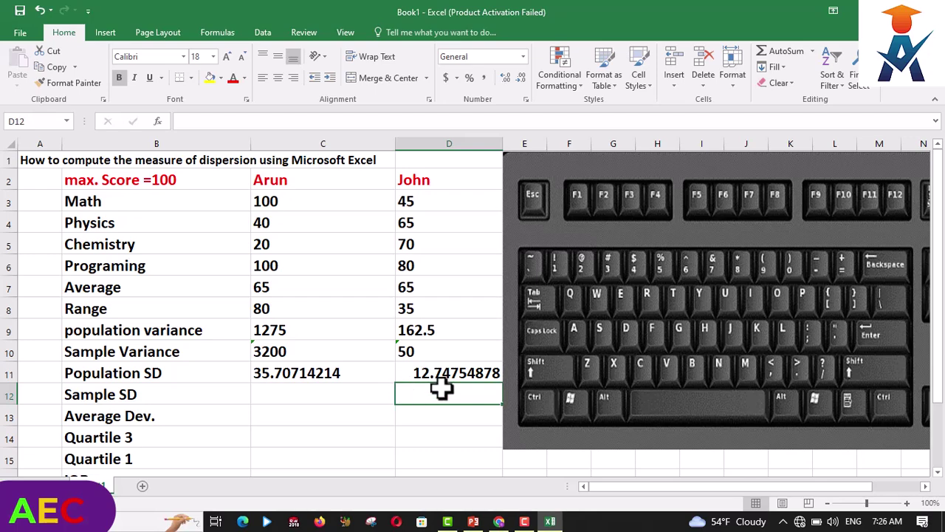
# Step: Left-align the 12.74754878 result in D11
pyautogui.click(403, 370)
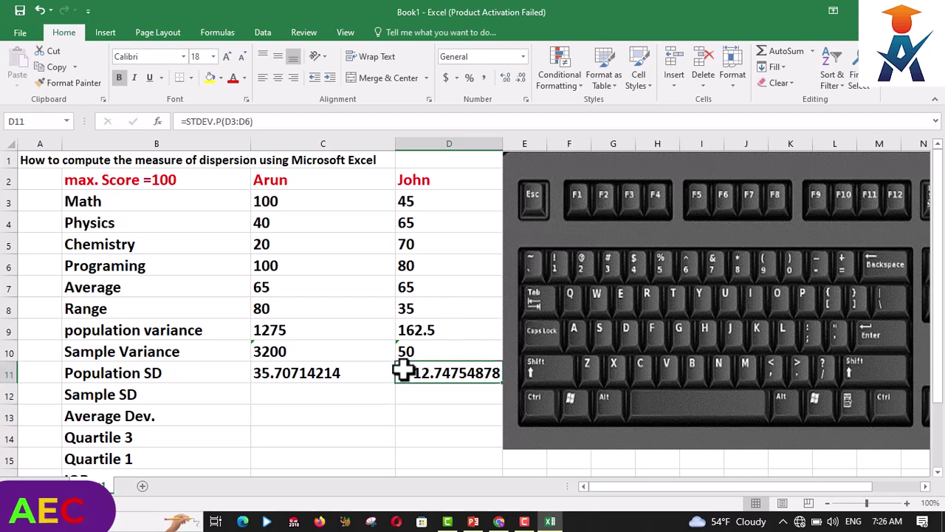
pyautogui.click(263, 77)
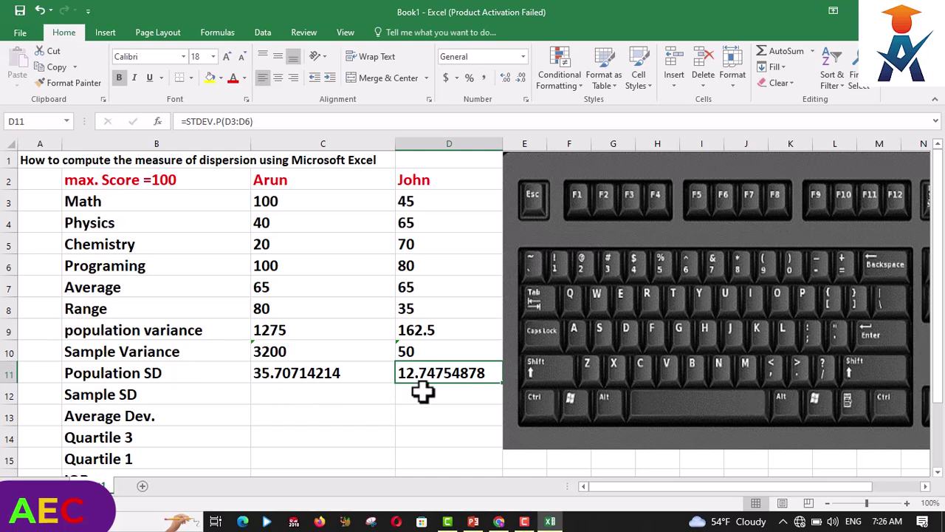
pyautogui.click(366, 399)
pyautogui.write('=')
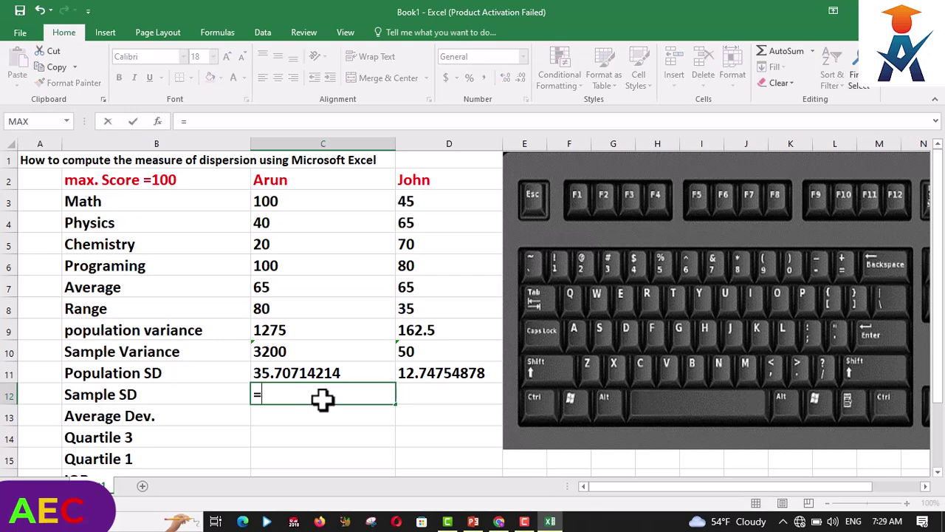
pyautogui.write('STDE')
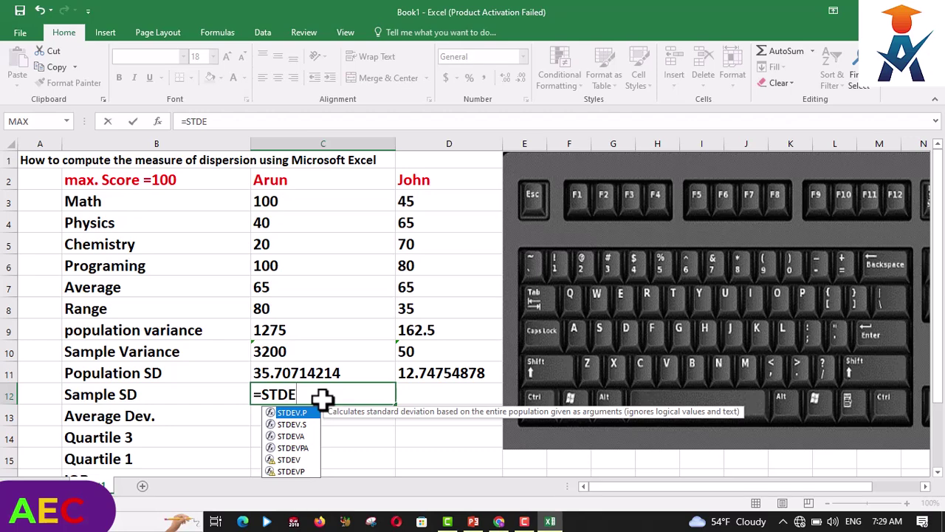
pyautogui.write('V.S')
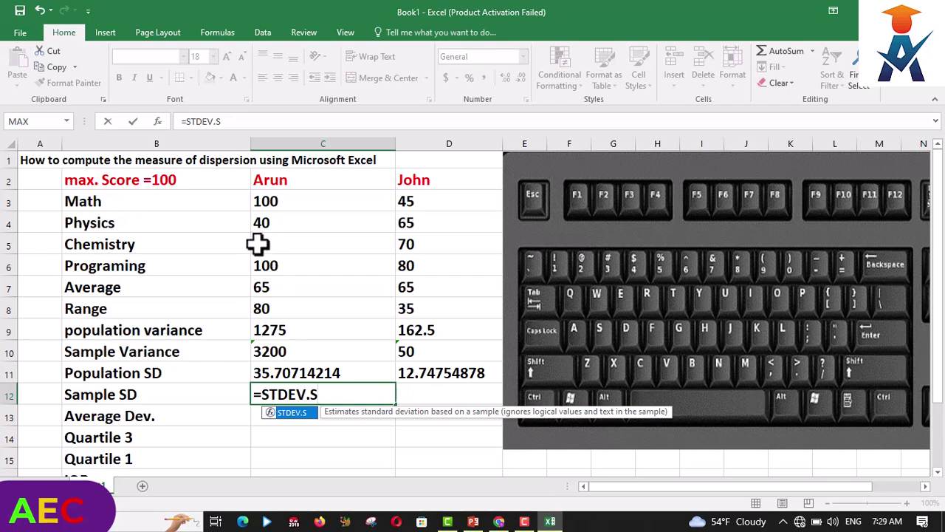
pyautogui.moveTo(255, 238)
pyautogui.mouseDown()
pyautogui.moveTo(257, 280)
pyautogui.moveTo(260, 271)
pyautogui.mouseUp()
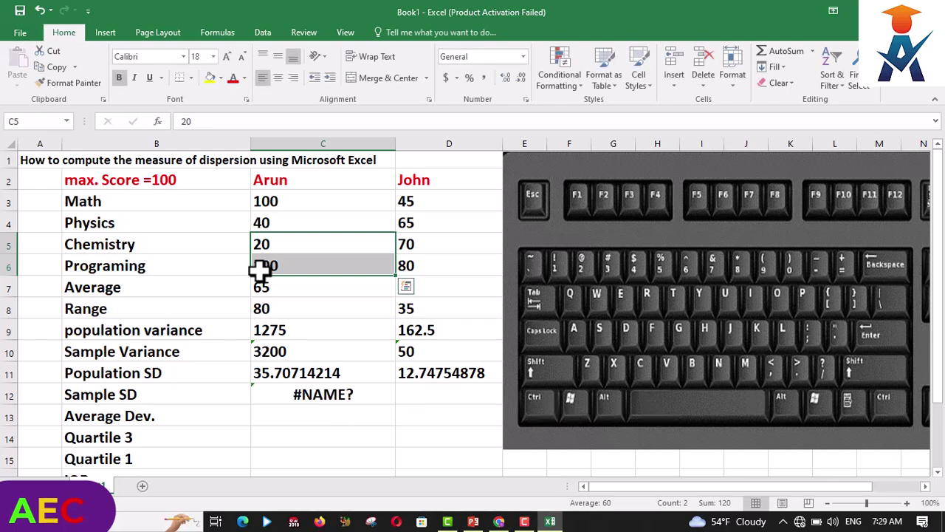
pyautogui.hotkey('ctrl', 'z')
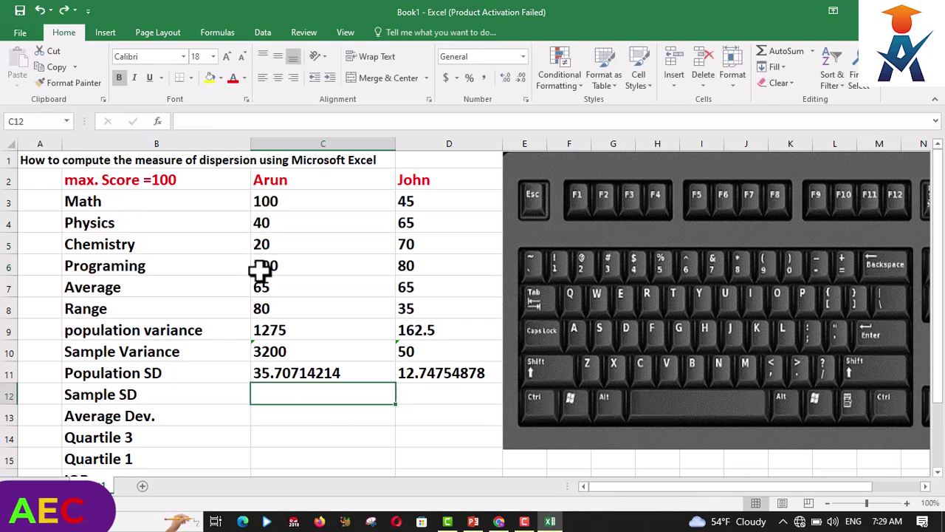
# Step: Enter =STDEV.S(C5:C6) in C12, showing 56.56854249, and left-align the result
pyautogui.write('=ST')
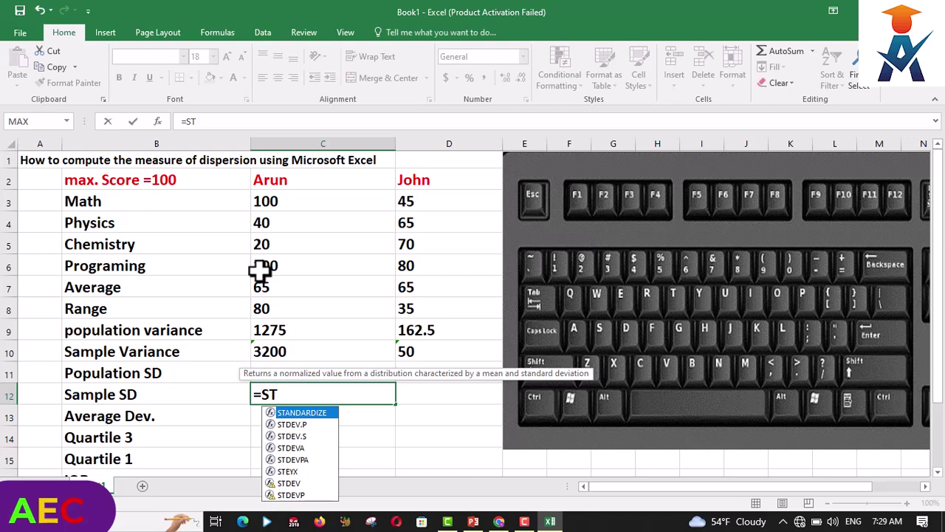
pyautogui.write('DEV')
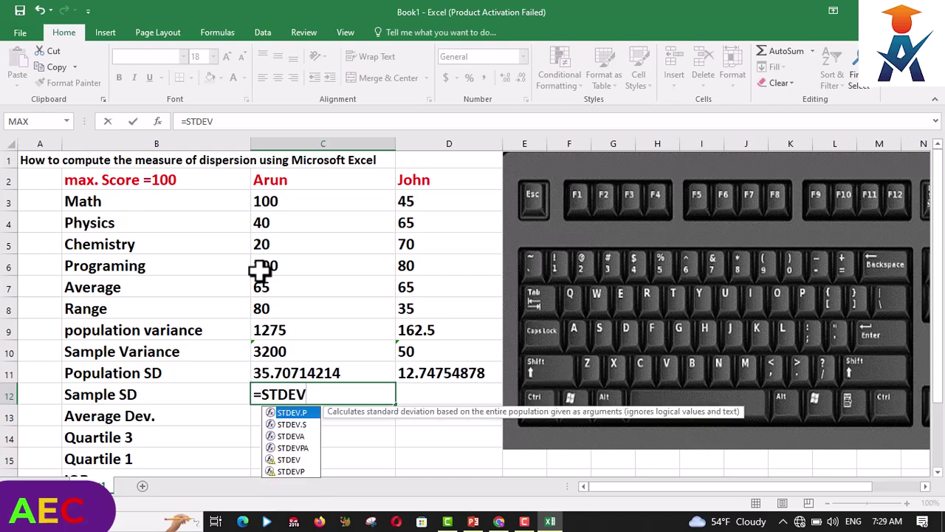
pyautogui.write('.S')
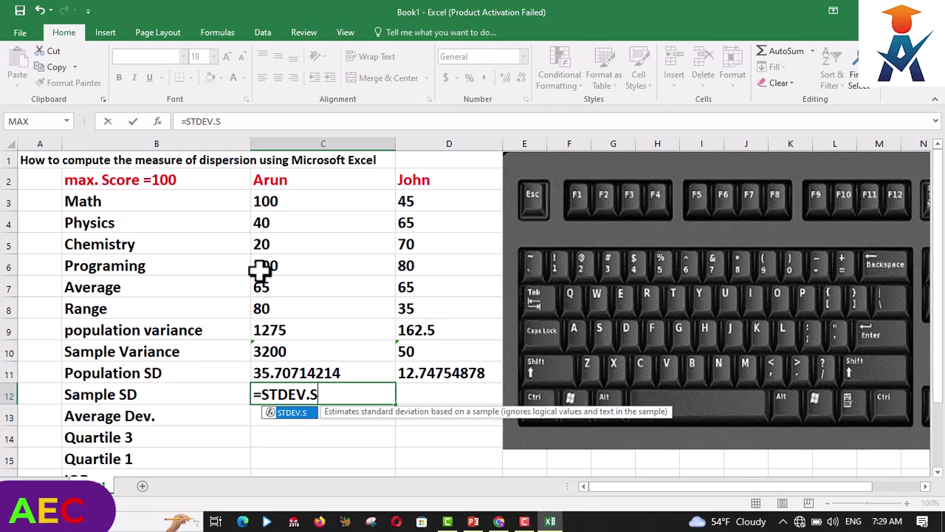
pyautogui.write('(')
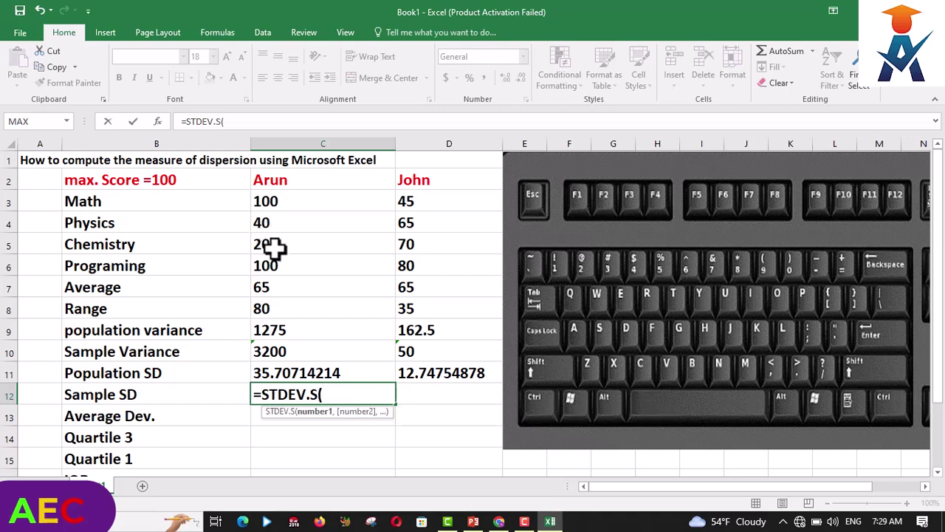
pyautogui.moveTo(258, 244); pyautogui.dragTo(257, 262)
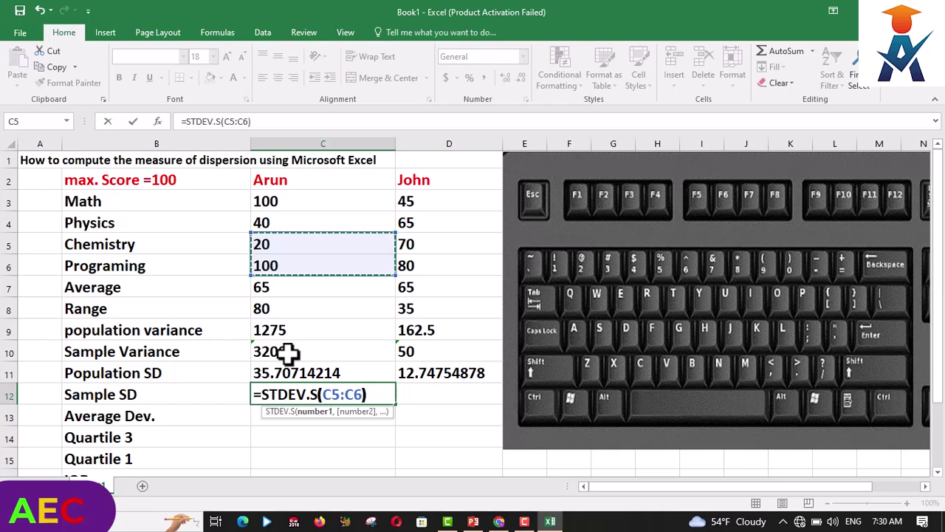
pyautogui.write(')')
pyautogui.press('Return')
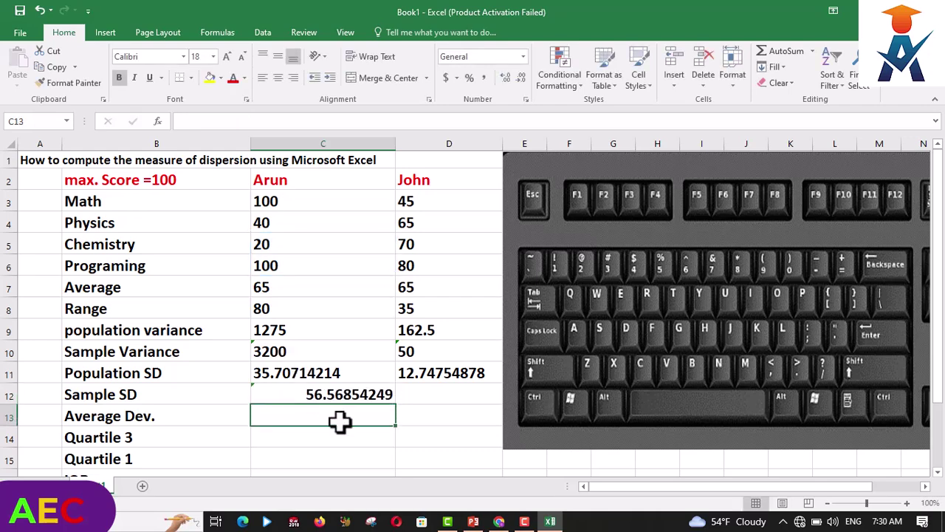
pyautogui.click(299, 394)
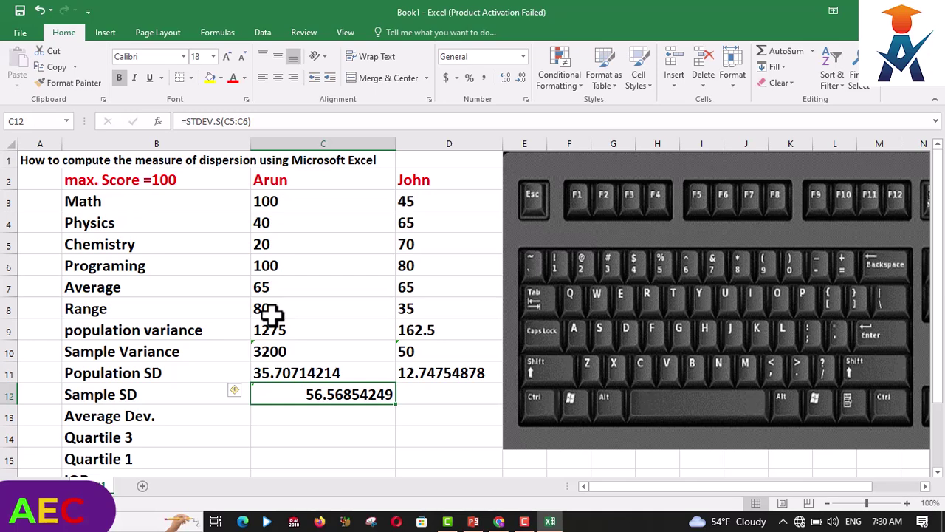
pyautogui.click(263, 77)
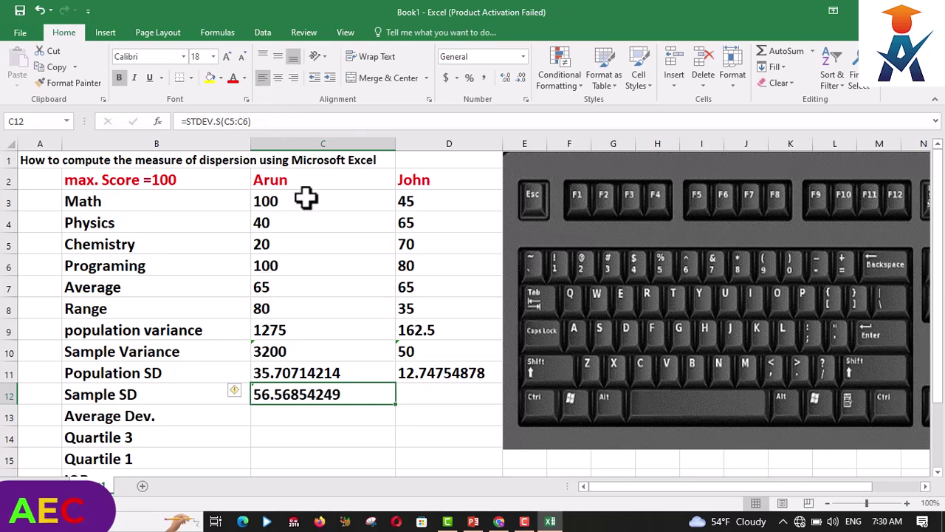
pyautogui.click(421, 401)
pyautogui.write('=')
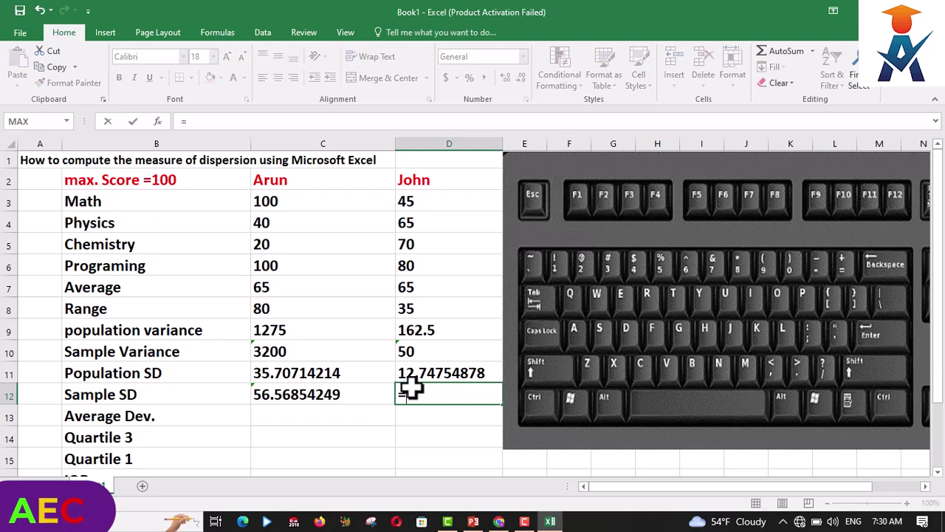
pyautogui.write('ST')
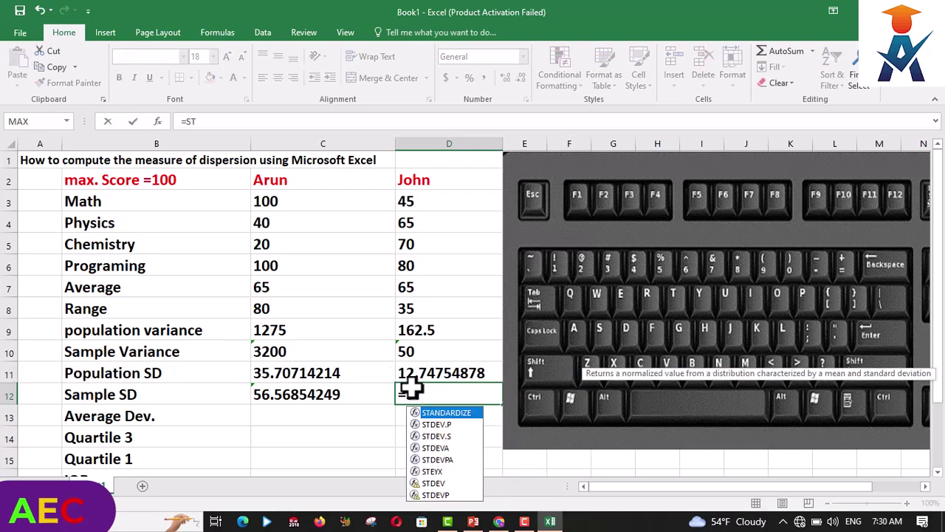
pyautogui.write('DEV')
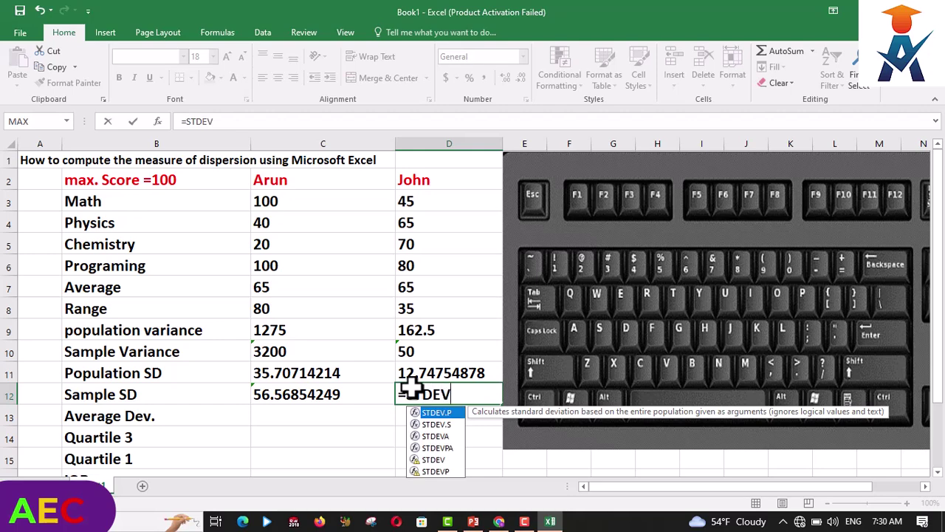
pyautogui.write('.S')
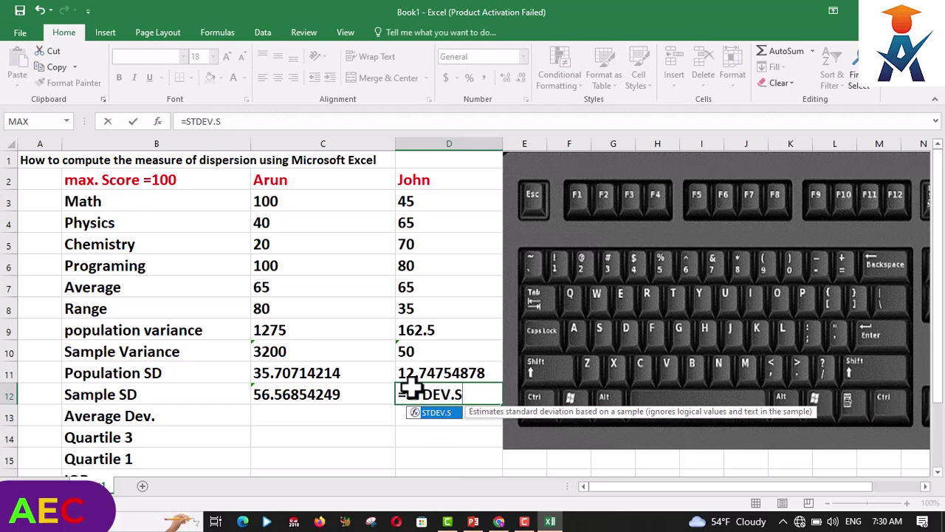
pyautogui.write('(')
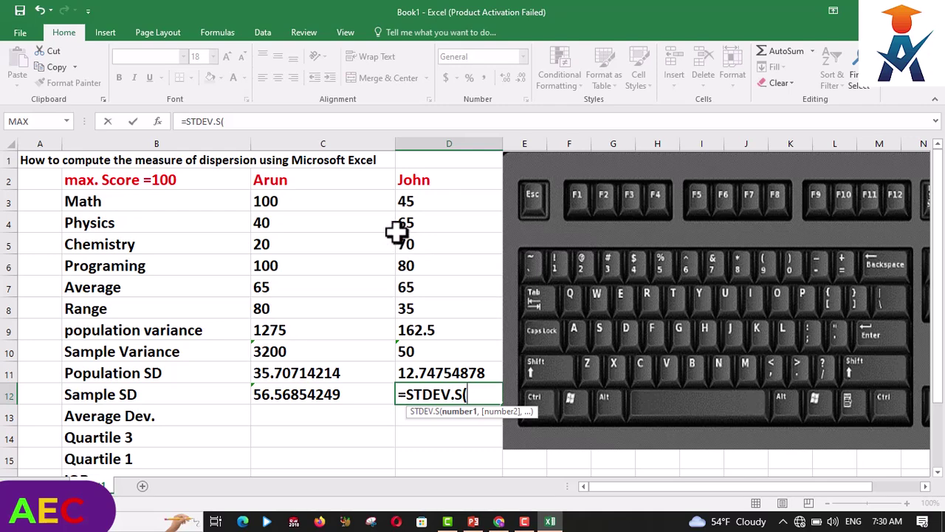
pyautogui.moveTo(399, 244); pyautogui.dragTo(406, 267)
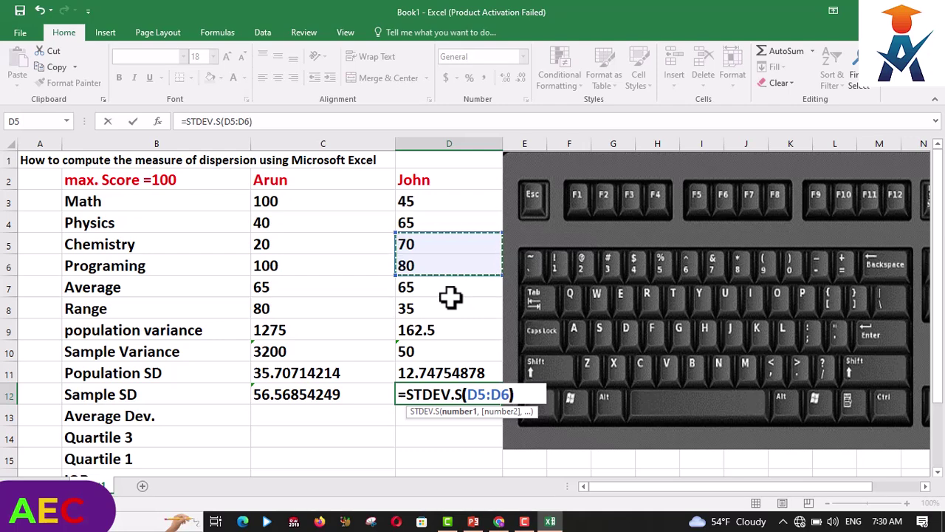
pyautogui.press('Return')
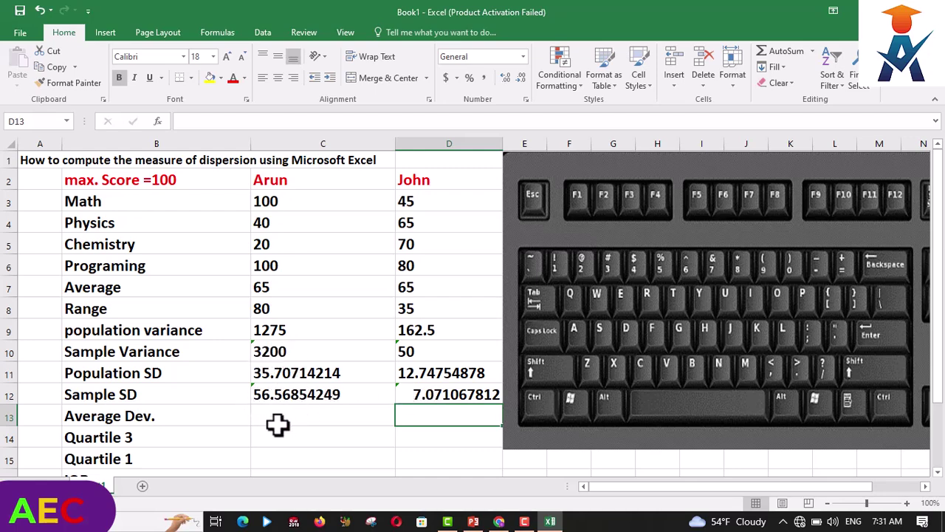
pyautogui.click(272, 414)
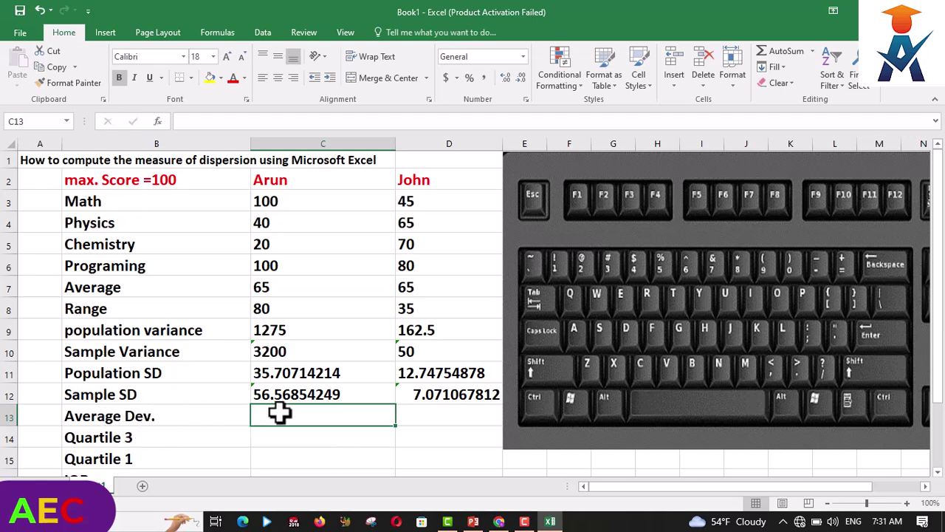
# Step: Enter =AVEDEV(C3:C6) in C13 for the first student, showing 35, left-aligned
pyautogui.write('=')
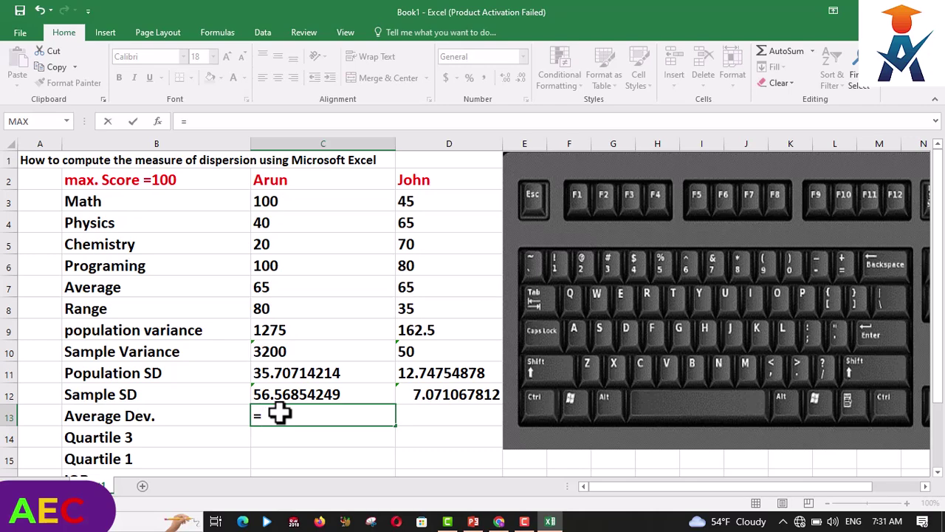
pyautogui.write('AVE')
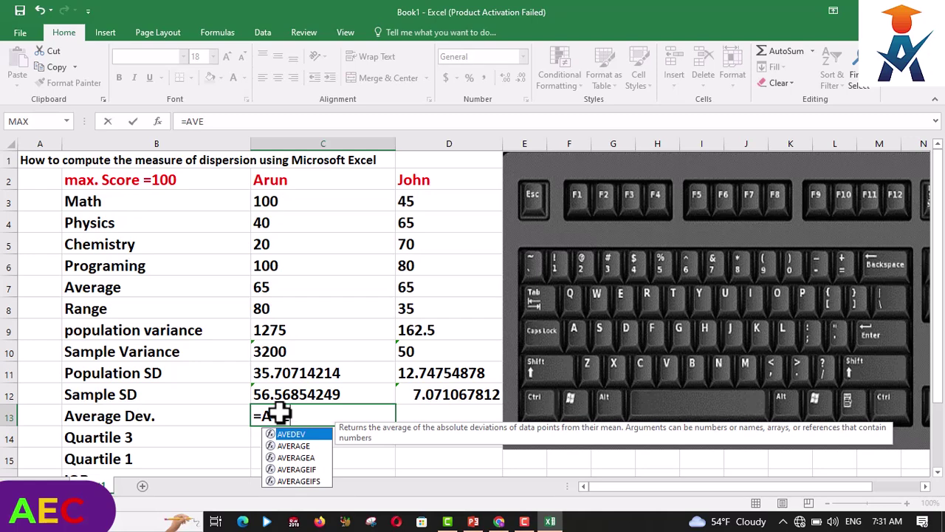
pyautogui.write('DEV')
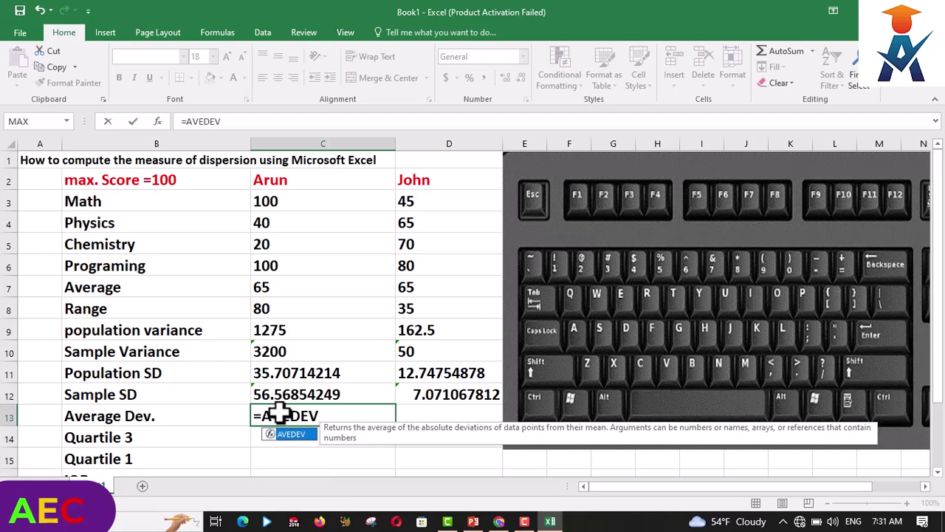
pyautogui.write('(')
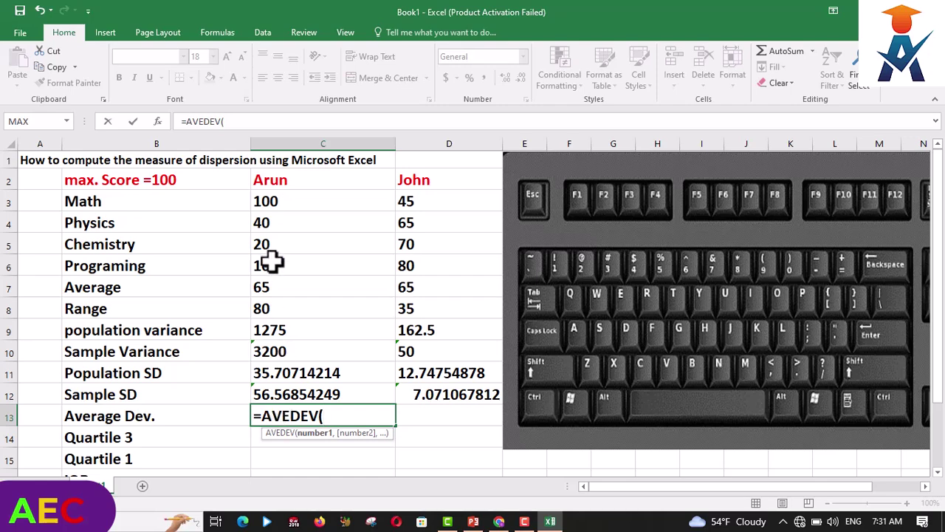
pyautogui.moveTo(252, 194); pyautogui.dragTo(258, 264)
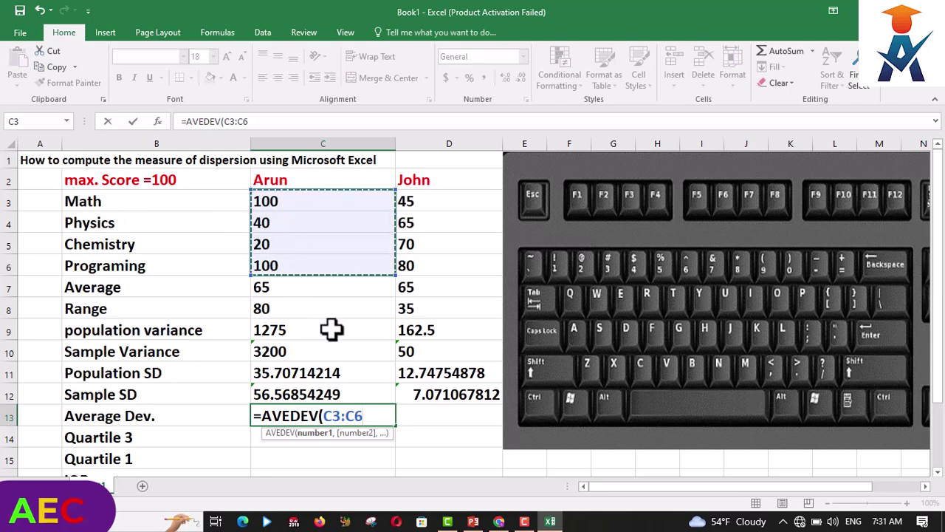
pyautogui.write(')')
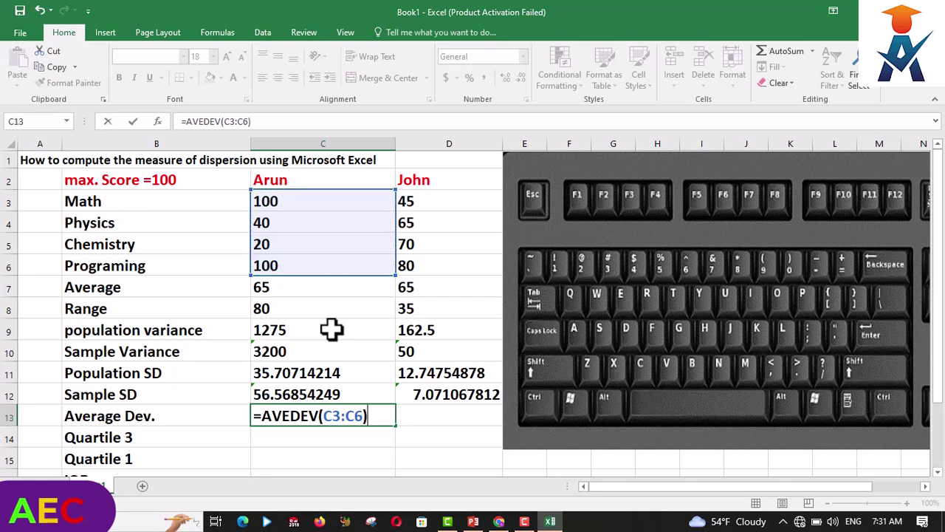
pyautogui.press('Return')
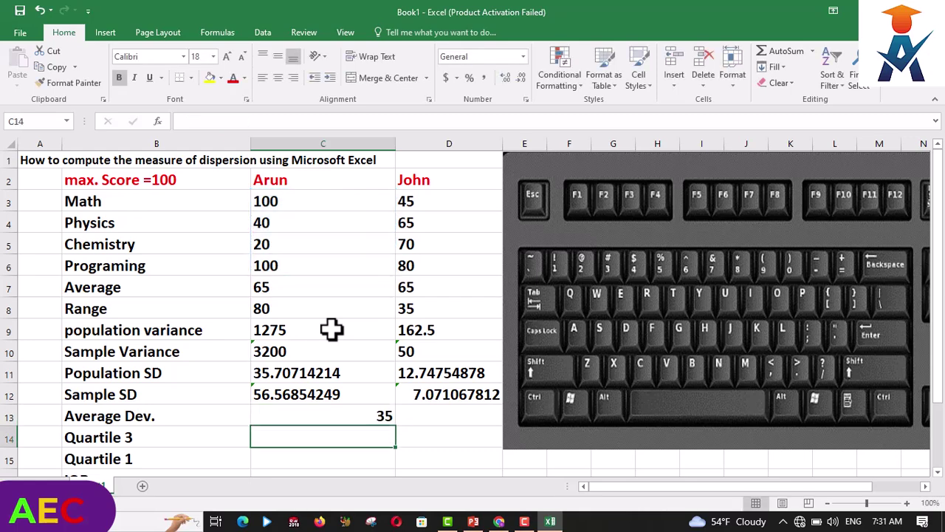
pyautogui.click(365, 418)
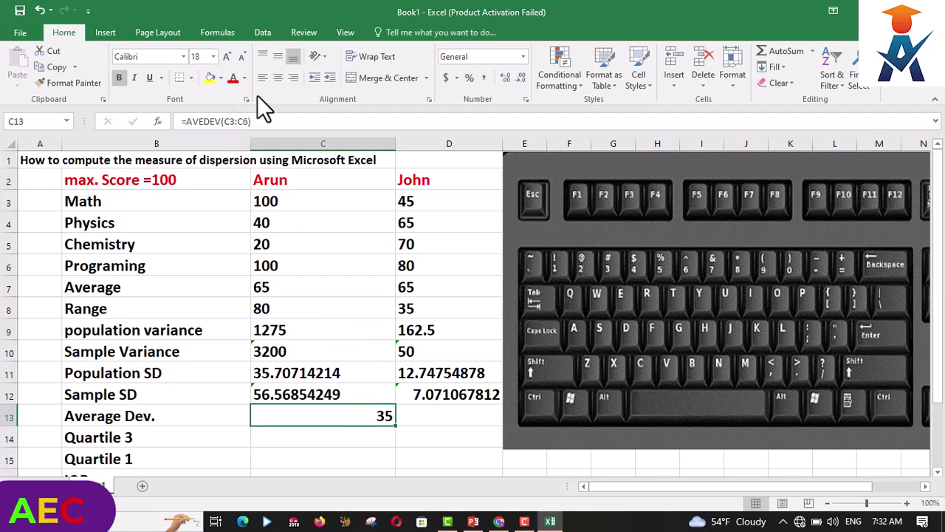
pyautogui.click(265, 77)
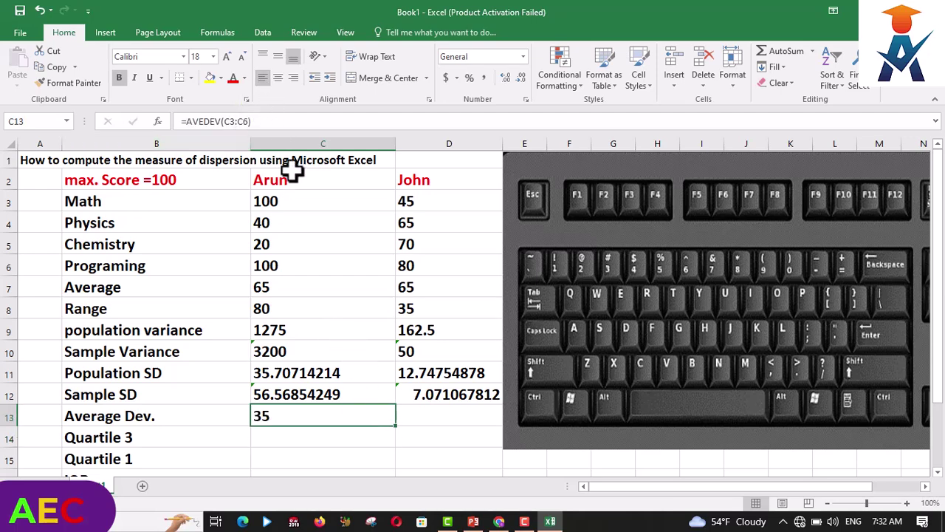
pyautogui.click(437, 413)
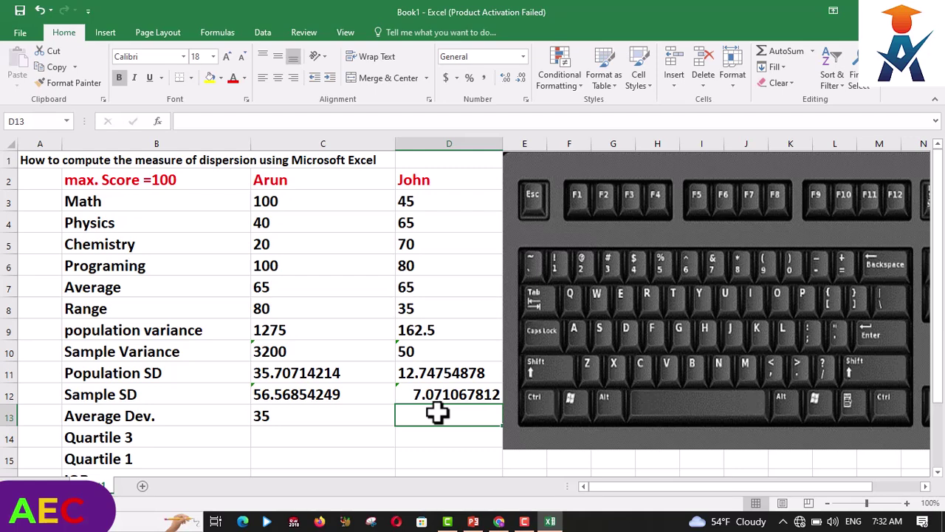
# Step: Enter =AVEDEV(D3:D6) in D13, showing 10, and nudge the keyboard picture right
pyautogui.write('=')
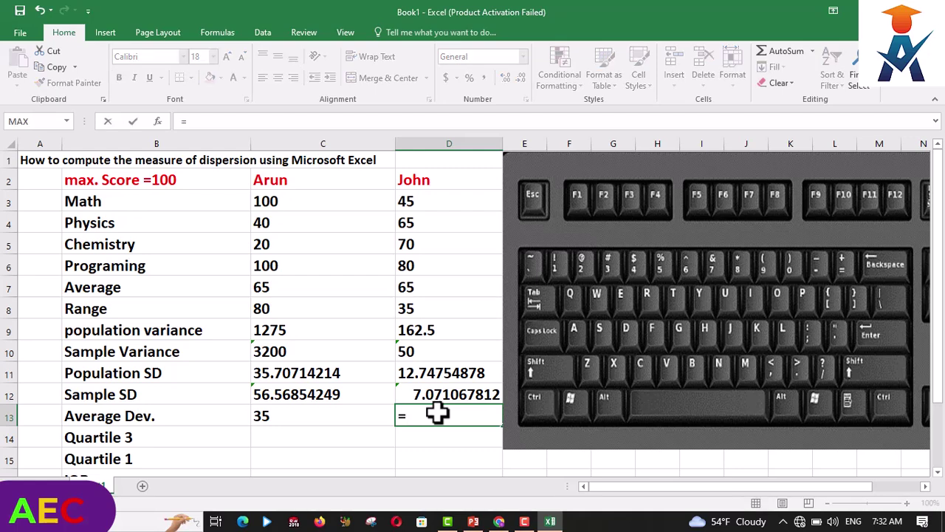
pyautogui.write('AVED')
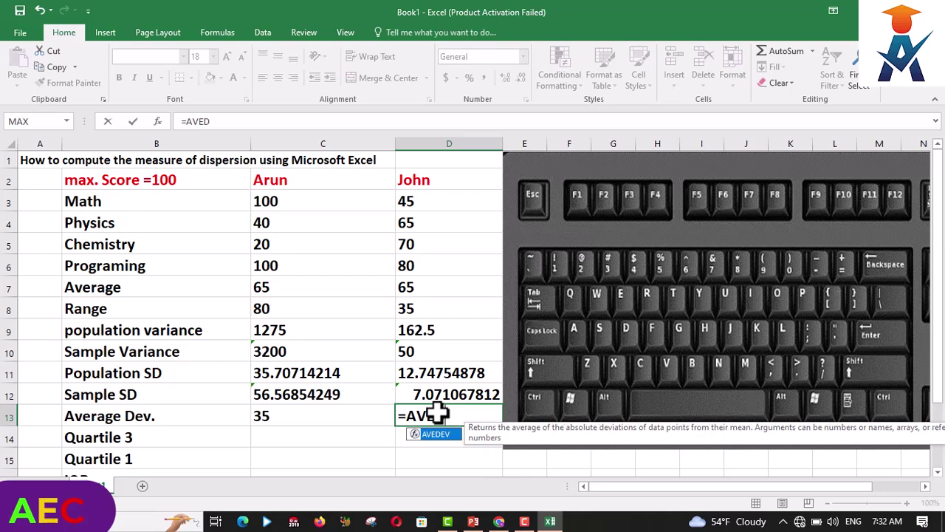
pyautogui.write('EV')
pyautogui.write('(')
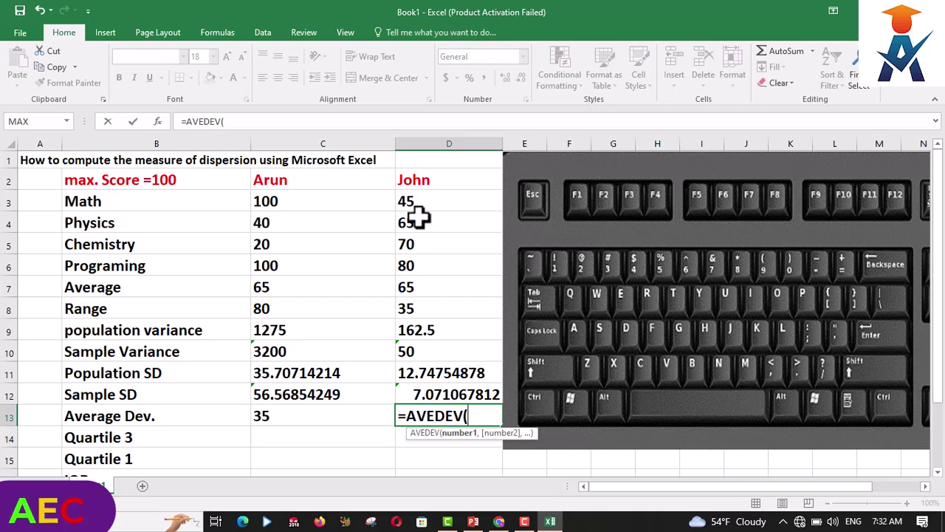
pyautogui.click(400, 204)
pyautogui.moveTo(399, 203); pyautogui.dragTo(402, 267)
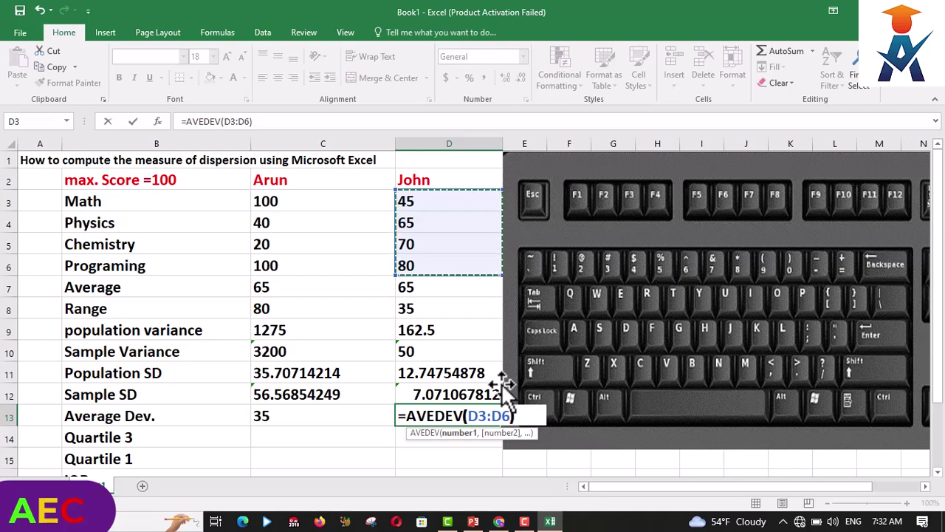
pyautogui.write(')')
pyautogui.press('Return')
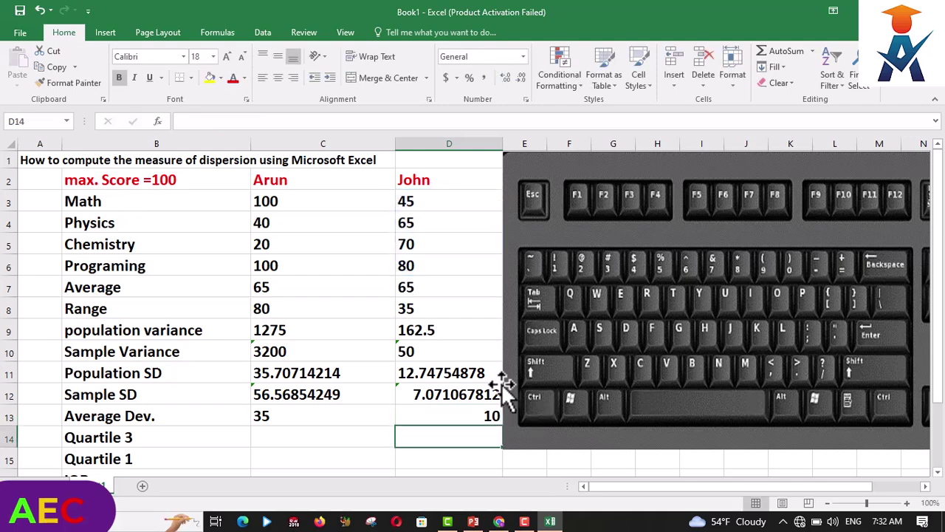
pyautogui.moveTo(513, 171); pyautogui.dragTo(543, 171)
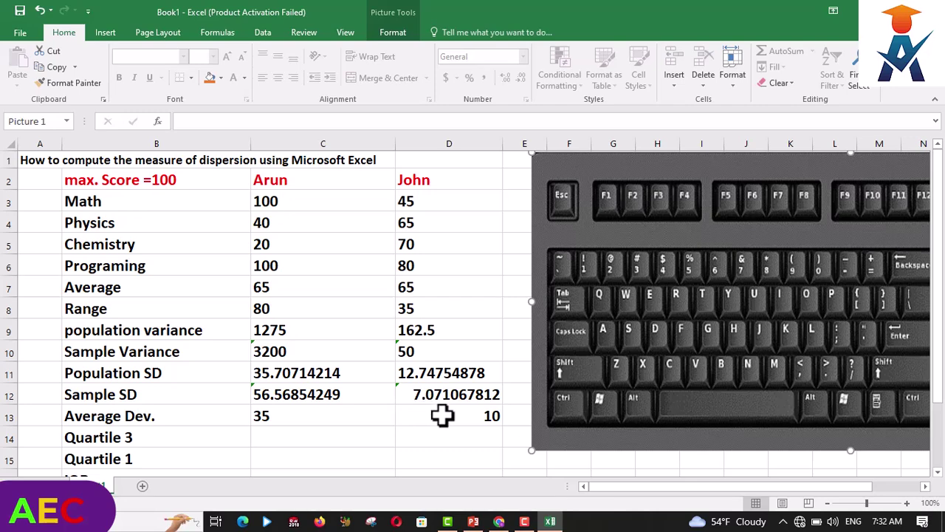
pyautogui.click(276, 440)
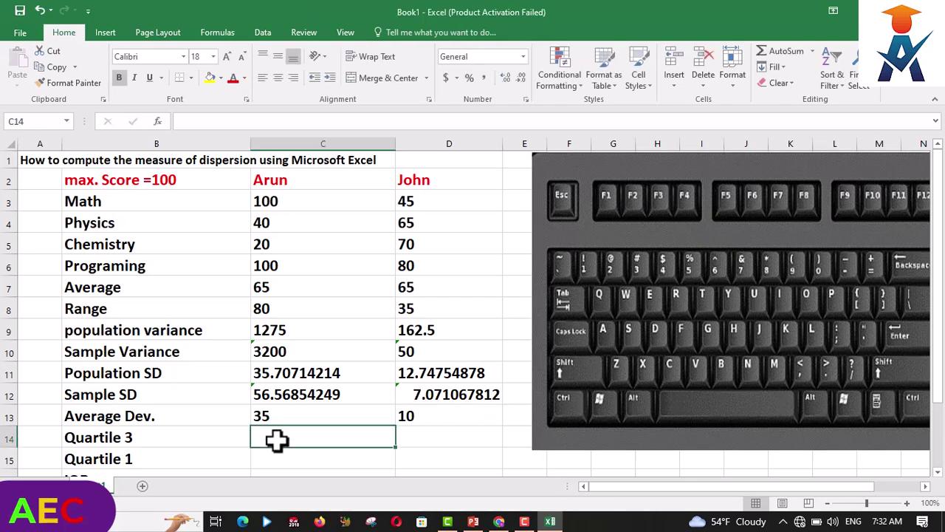
# Step: Enter =QUARTILE.INC(C3:C6,3) in C14, showing 100, and left-align it
pyautogui.write('=')
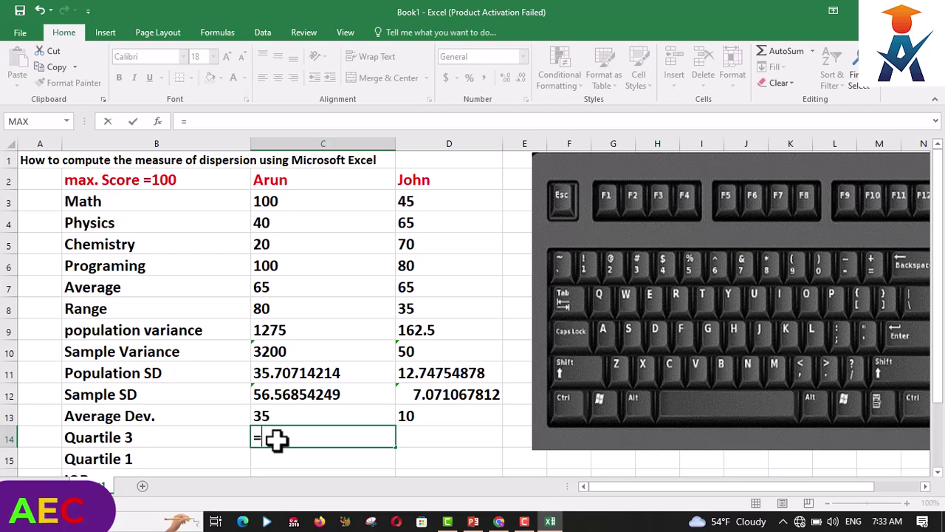
pyautogui.write('QUA')
pyautogui.write('RTILE')
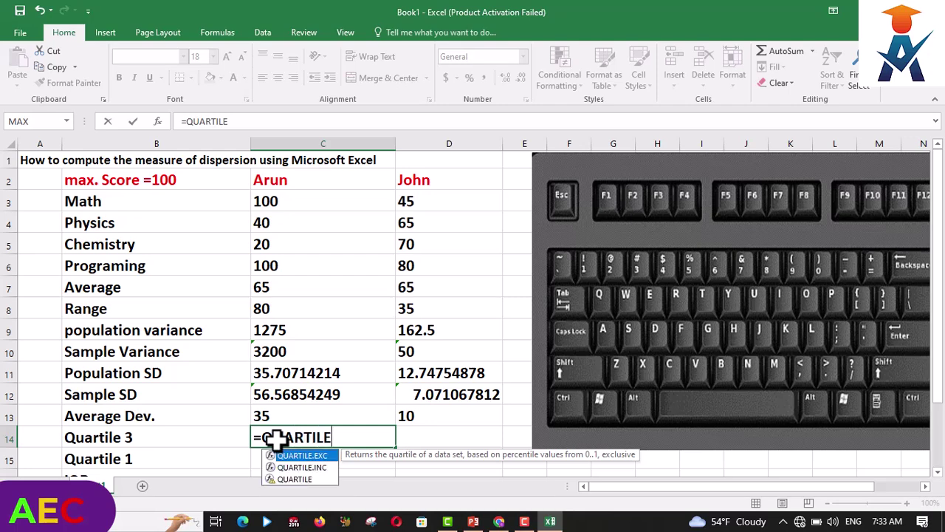
pyautogui.write('.INC')
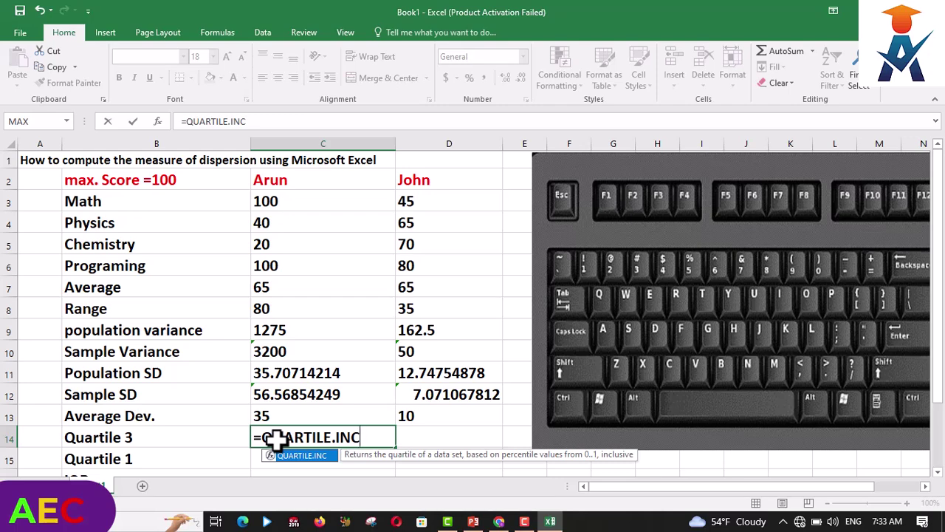
pyautogui.write('(')
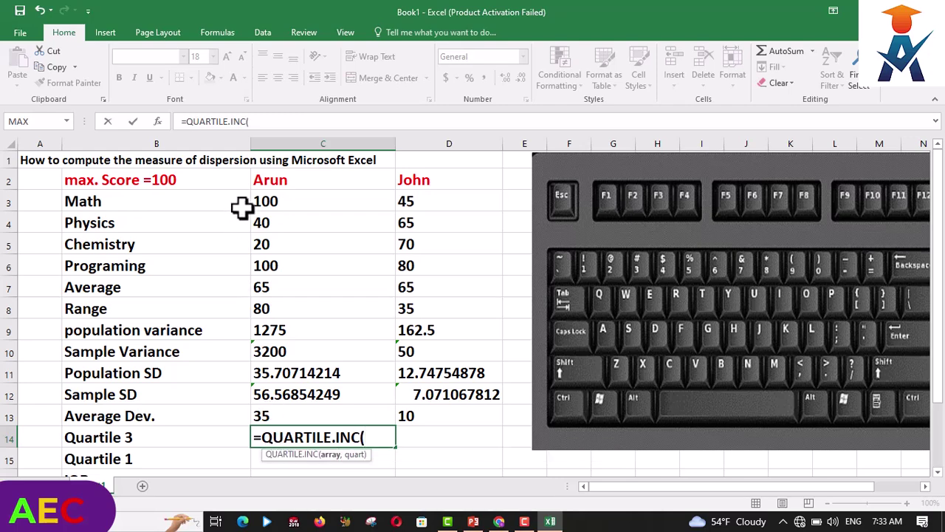
pyautogui.moveTo(255, 197); pyautogui.dragTo(258, 260)
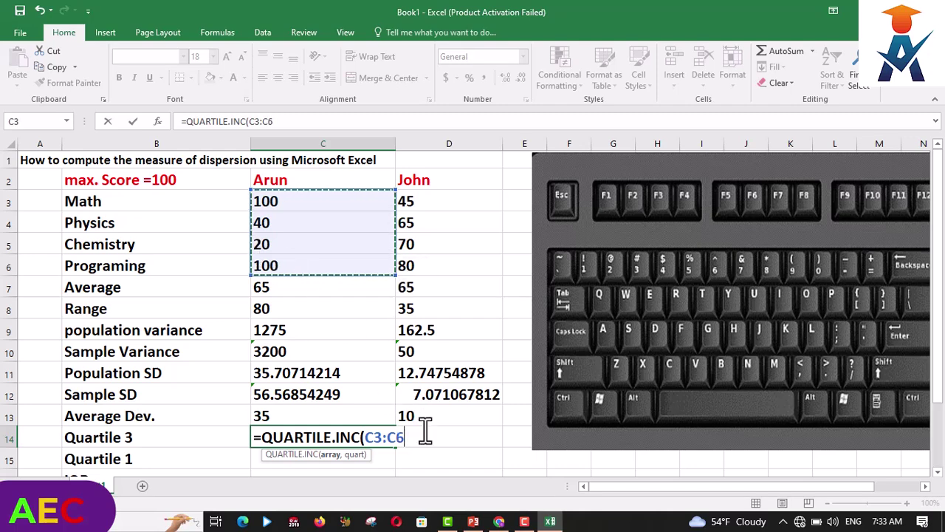
pyautogui.write(',3')
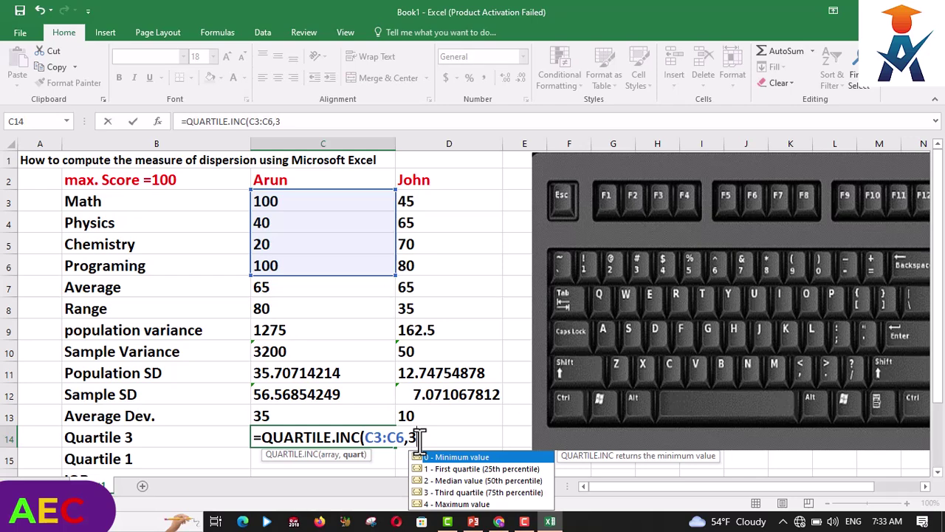
pyautogui.write(')')
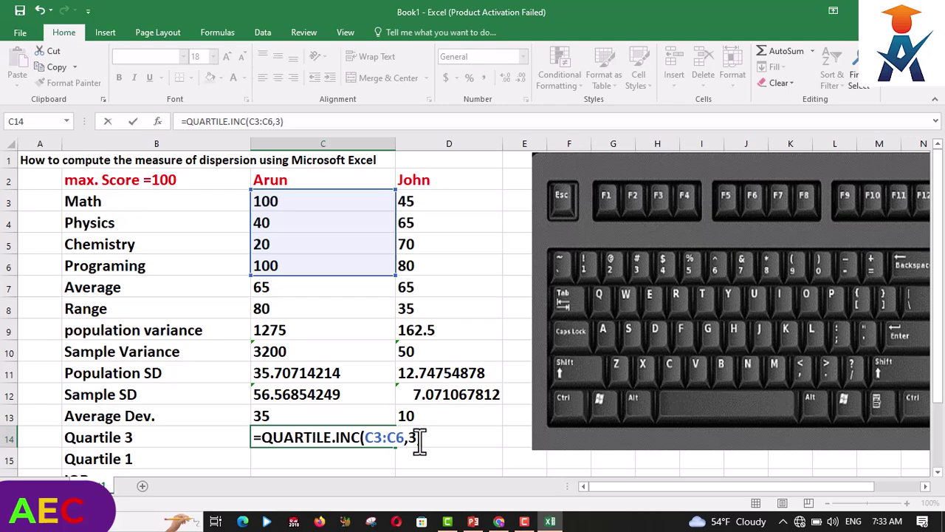
pyautogui.press('Return')
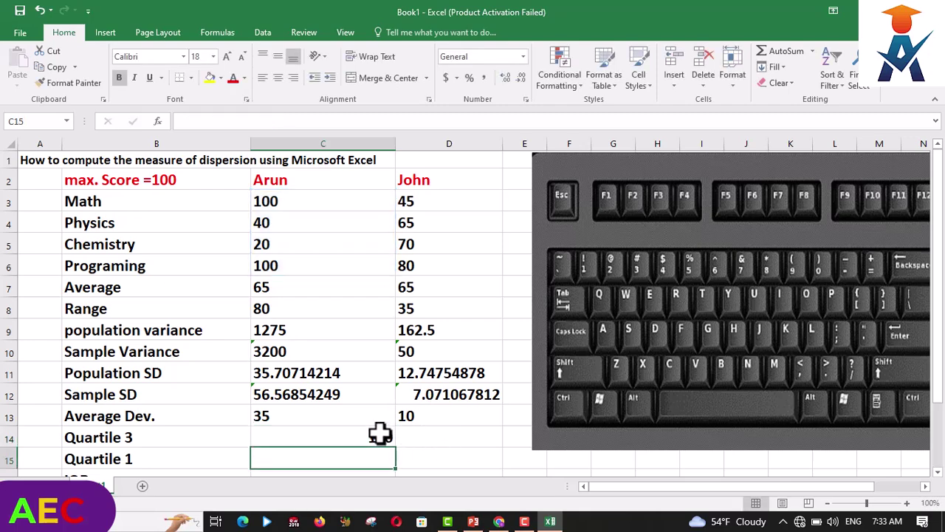
pyautogui.click(341, 437)
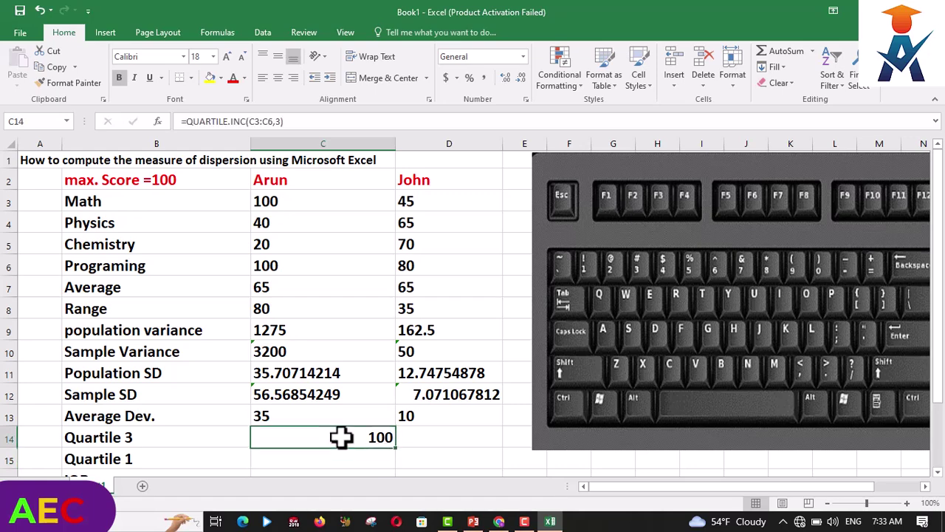
pyautogui.click(262, 78)
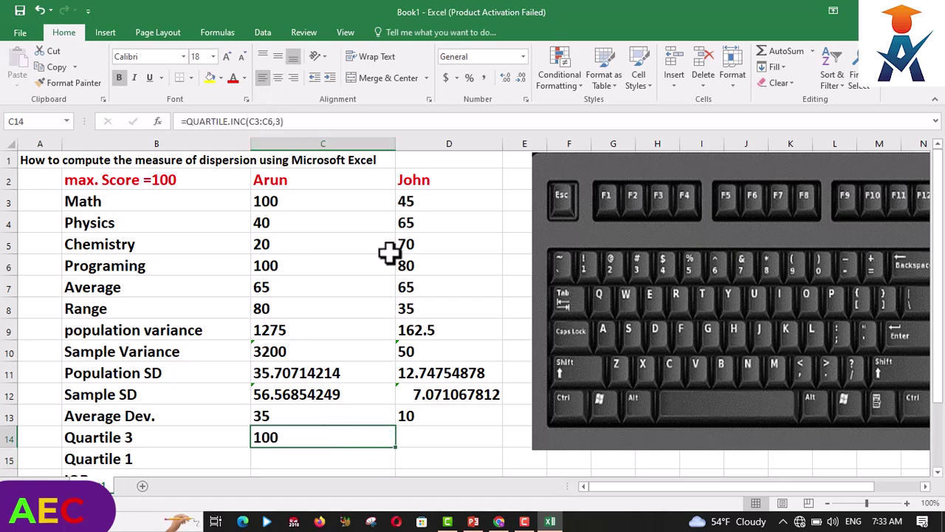
pyautogui.click(430, 432)
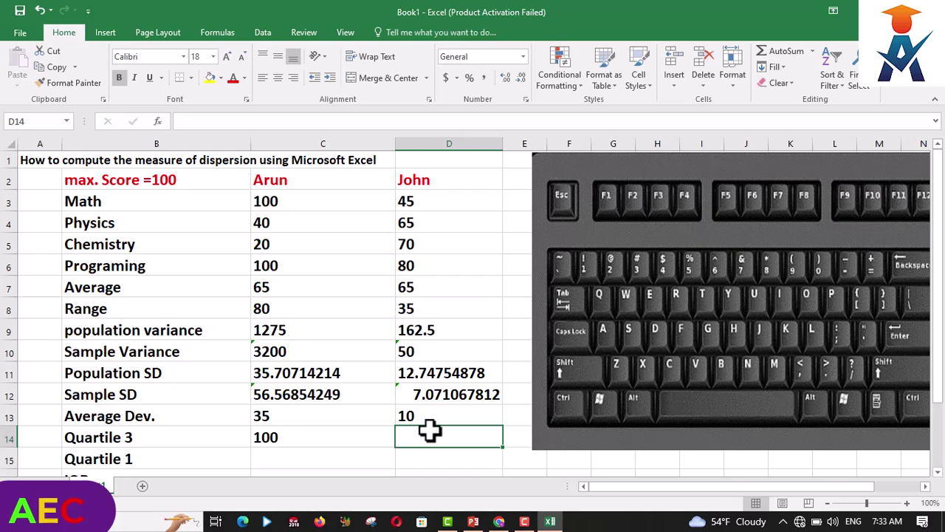
# Step: Enter =QUARTILE.INC(D3:D6,3) in D14, showing 72.5, and left-align it
pyautogui.write('=')
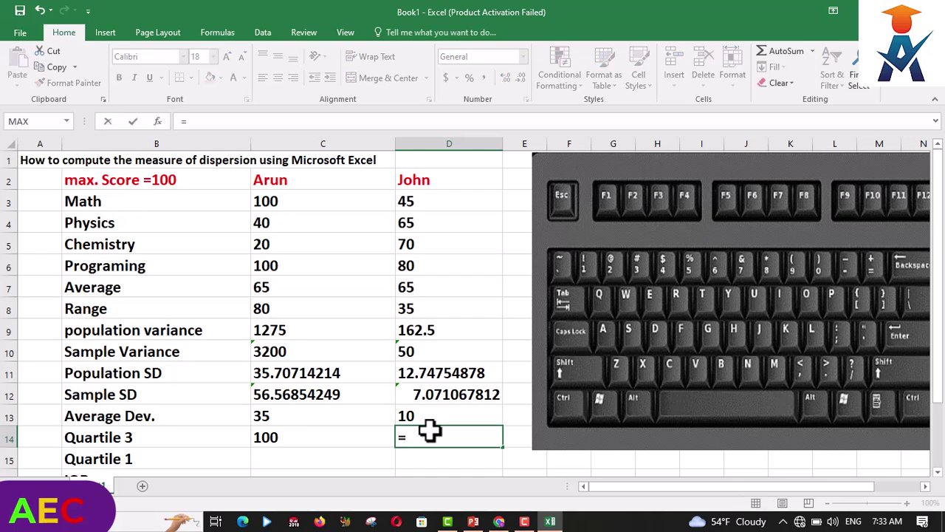
pyautogui.write('QUARTIL')
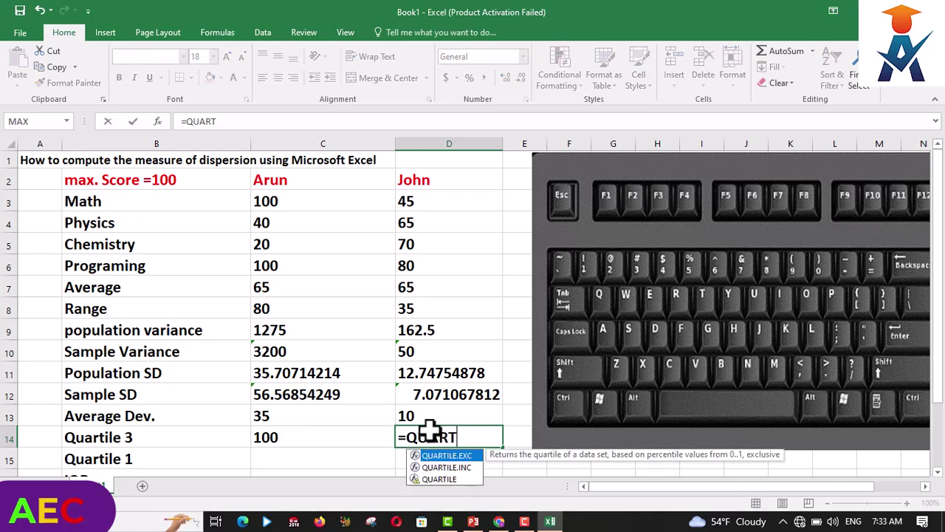
pyautogui.write('E.')
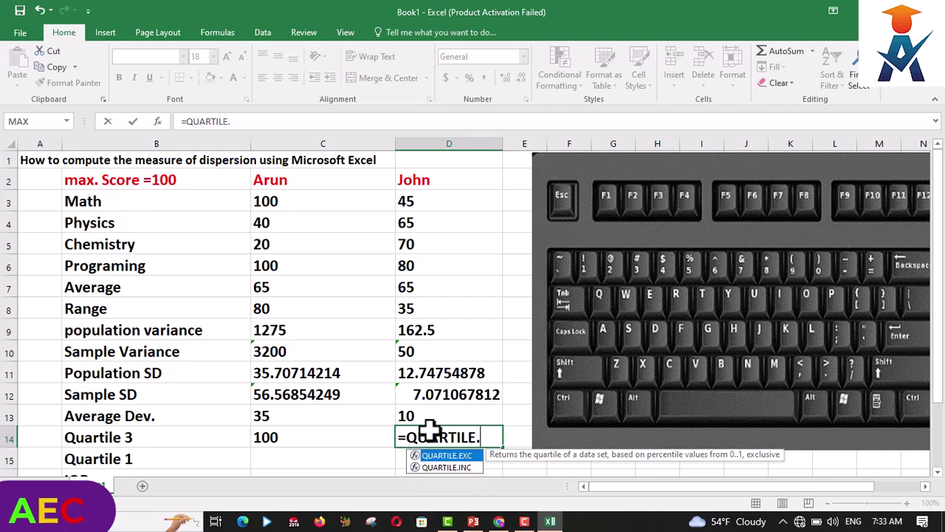
pyautogui.write('INC')
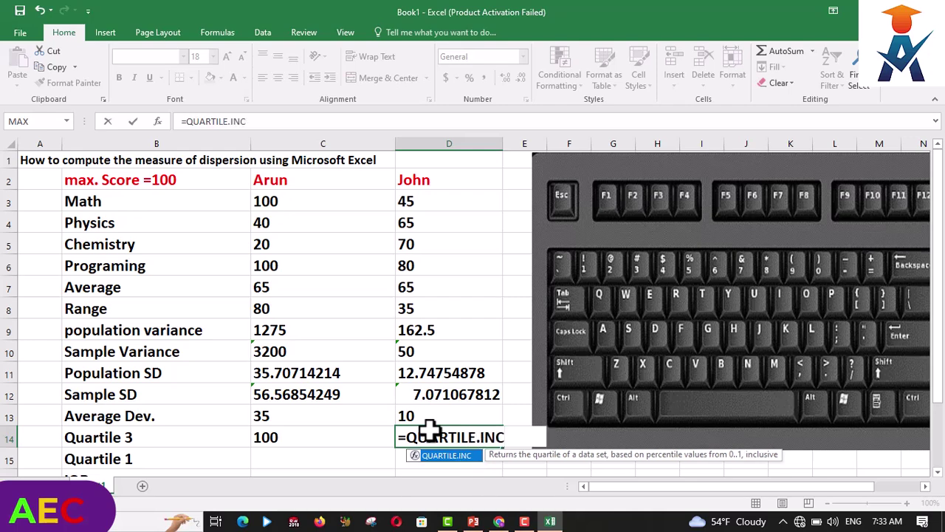
pyautogui.write('(')
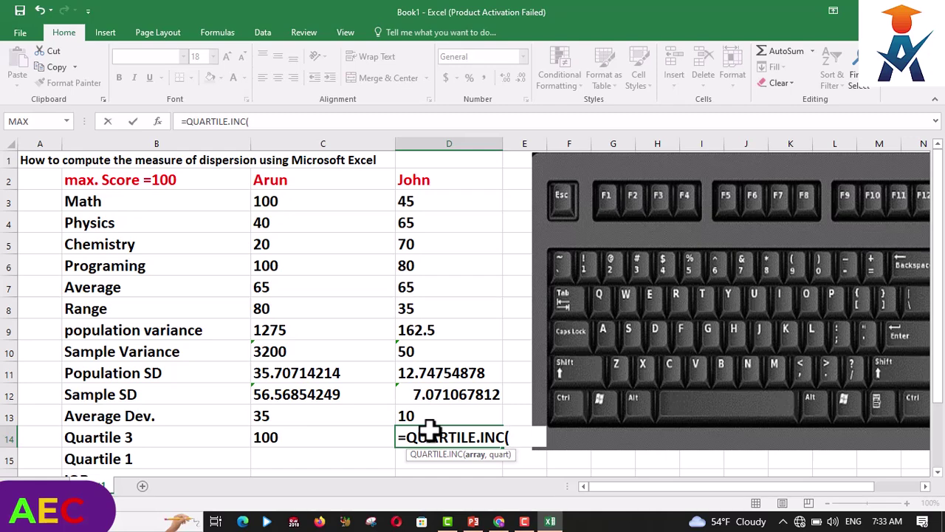
pyautogui.moveTo(422, 200); pyautogui.dragTo(426, 262)
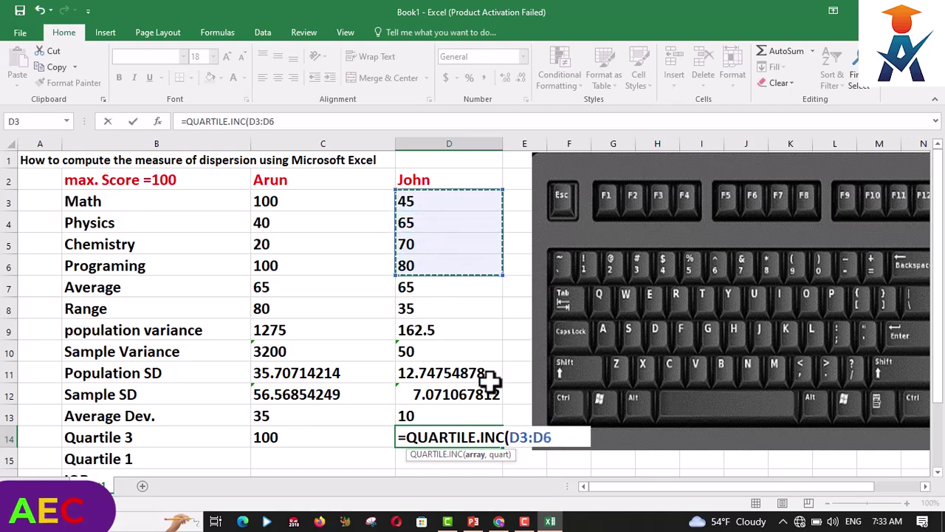
pyautogui.write(',3')
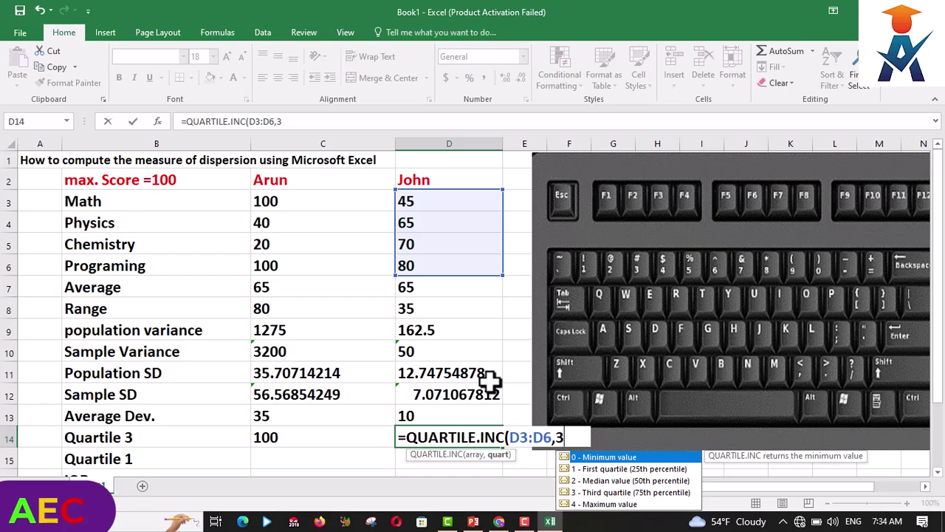
pyautogui.write(')')
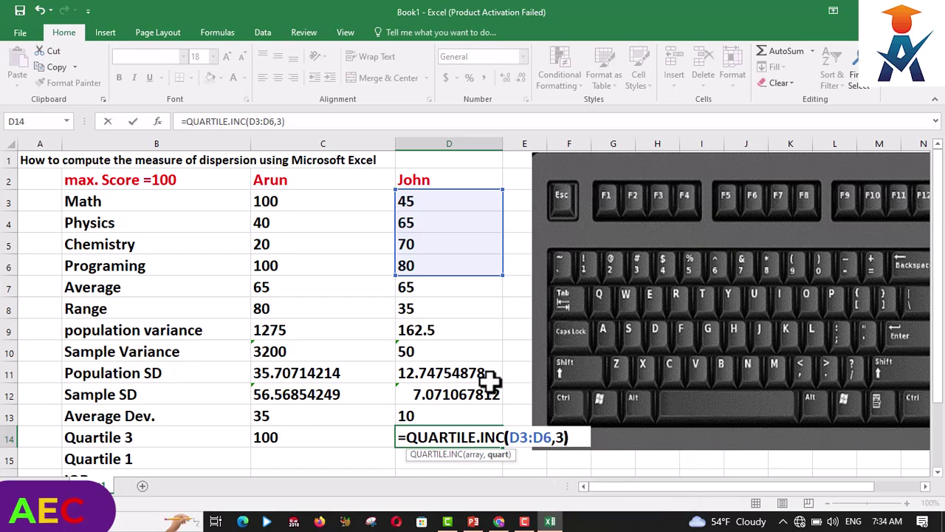
pyautogui.press('Return')
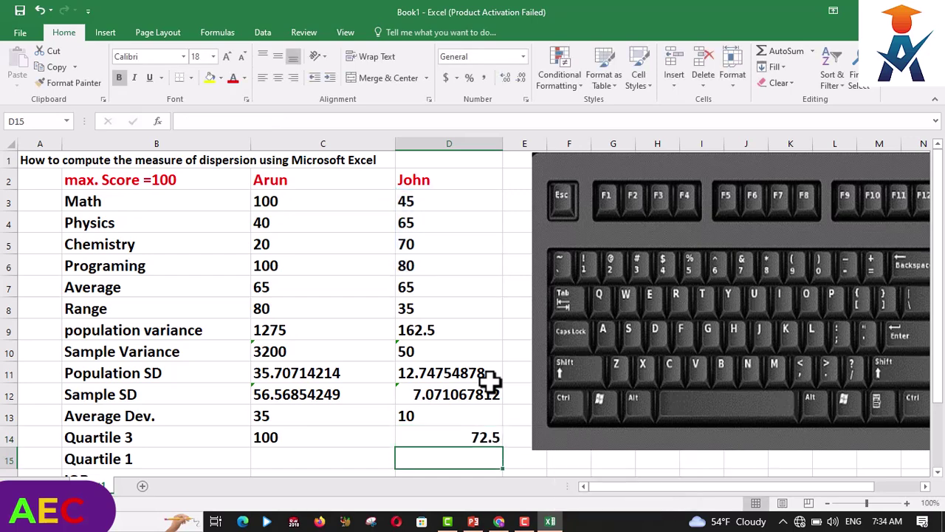
pyautogui.click(448, 436)
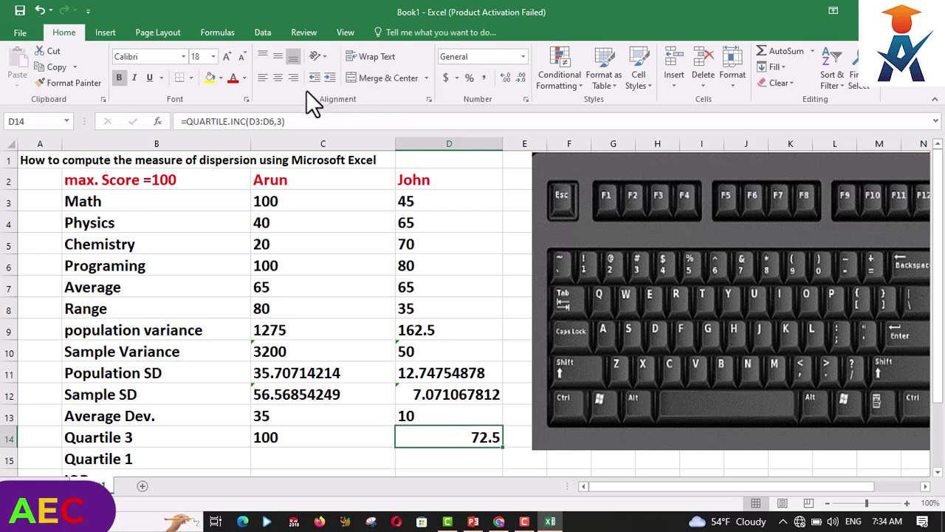
pyautogui.click(257, 75)
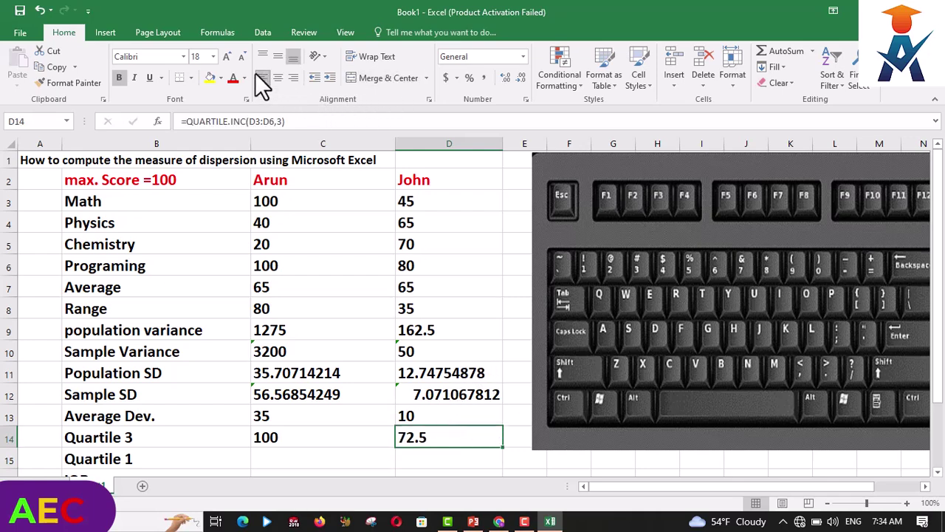
pyautogui.click(277, 456)
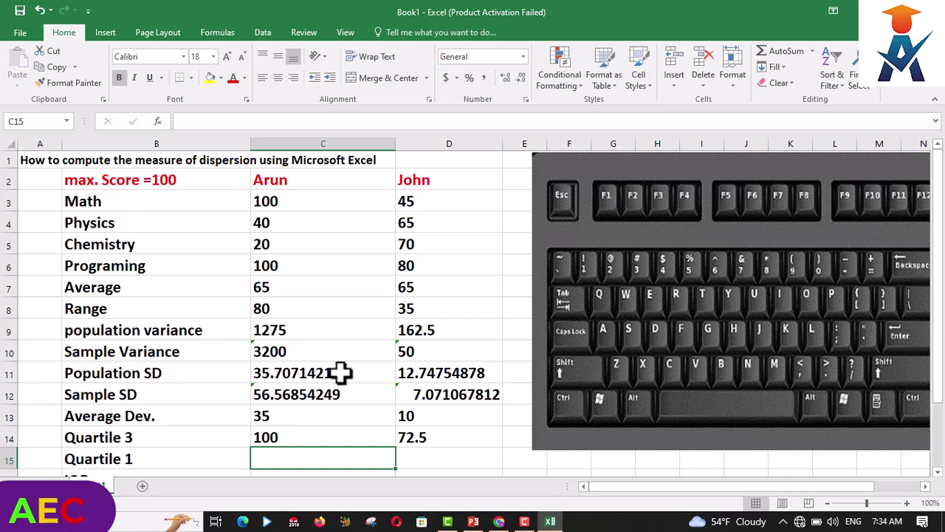
# Step: Enter =QUARTILE.INC(C3:C6,1) in C15, showing 35, and left-align it
pyautogui.write('=')
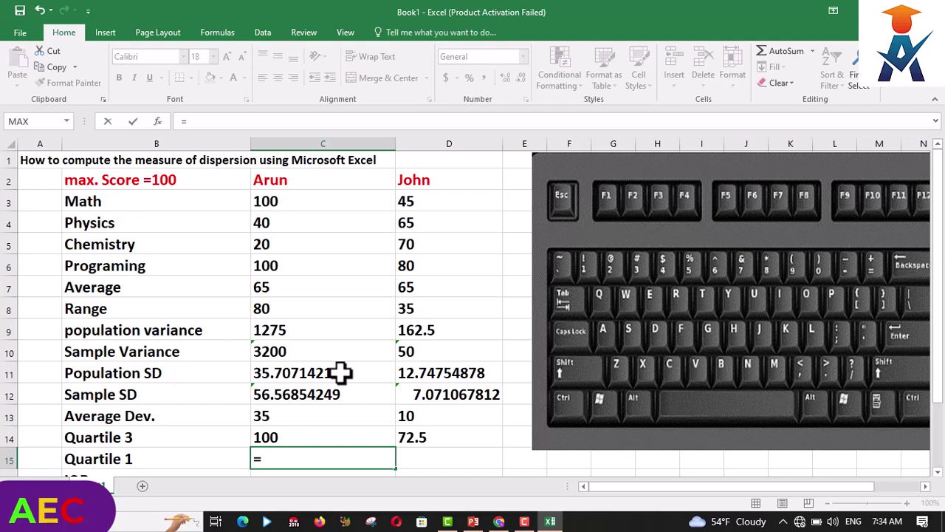
pyautogui.write('QUARTI')
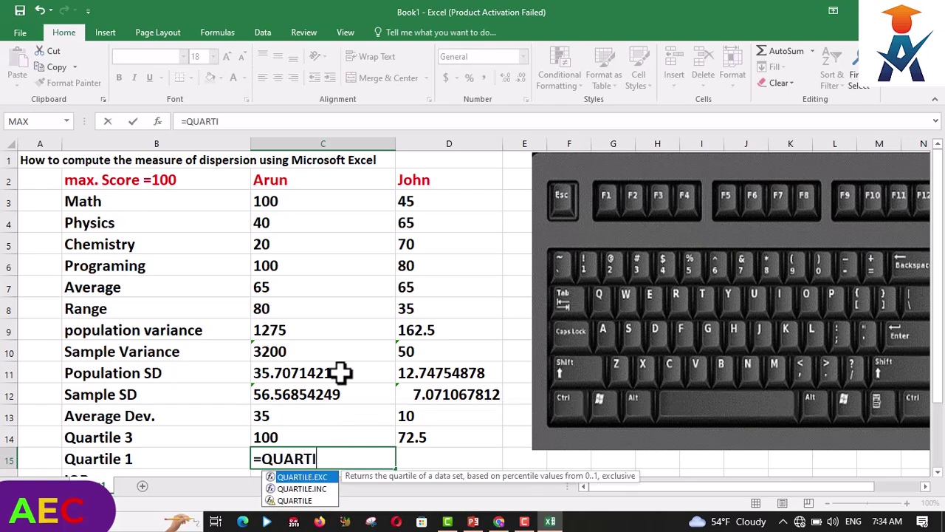
pyautogui.write('LE.I')
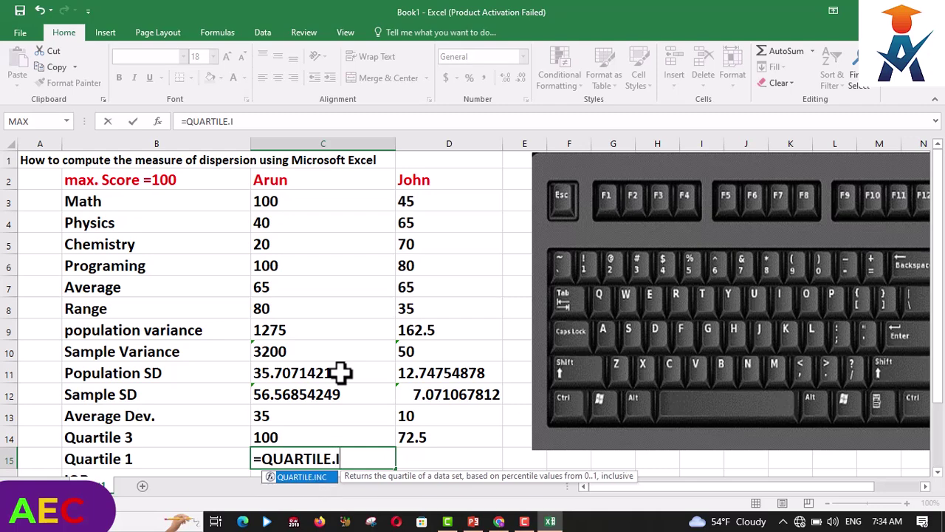
pyautogui.write('NC')
pyautogui.write('(')
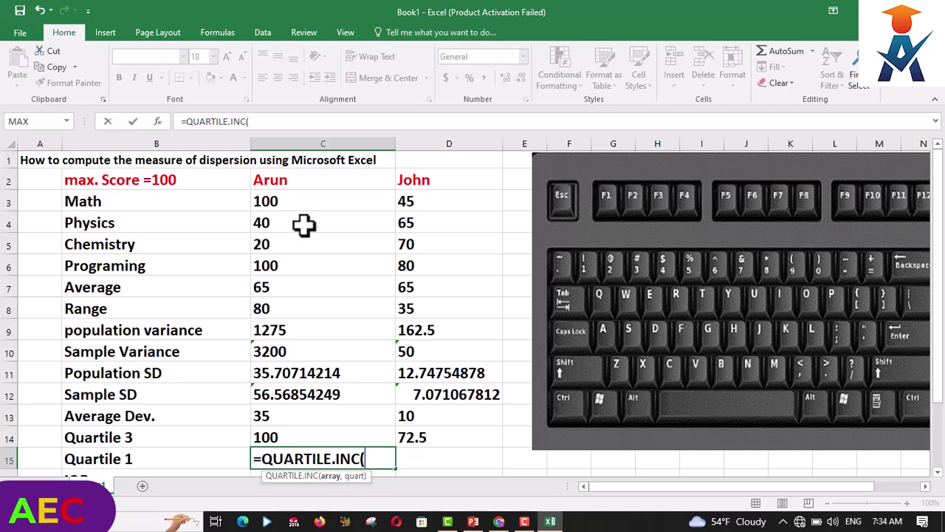
pyautogui.moveTo(279, 201); pyautogui.dragTo(283, 267)
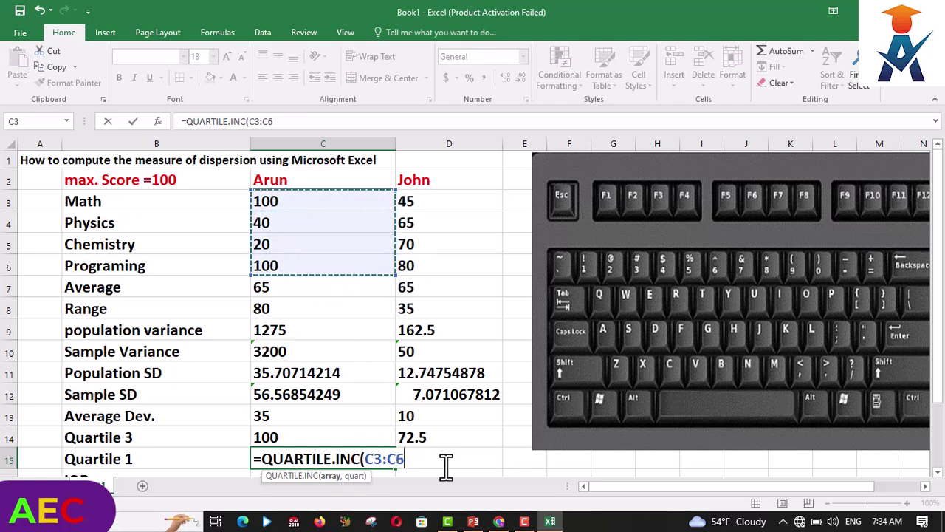
pyautogui.write(',1)')
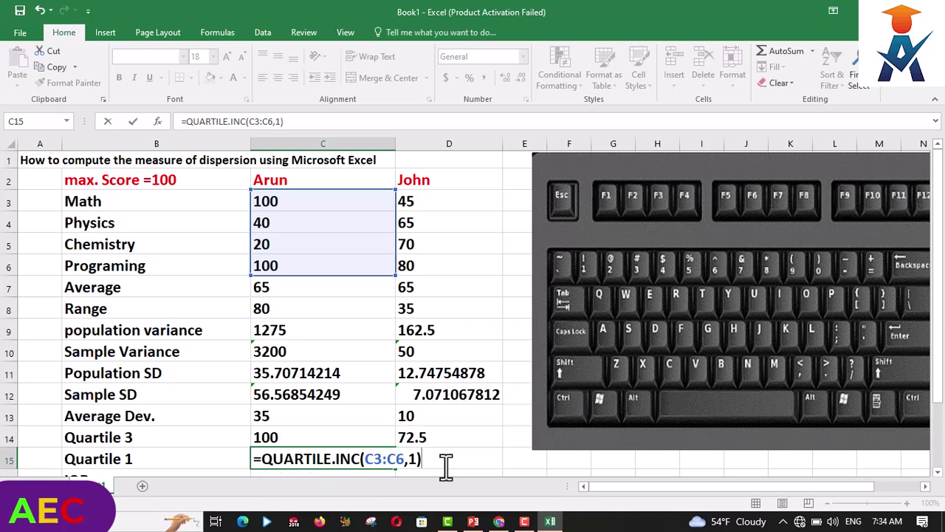
pyautogui.press('Return')
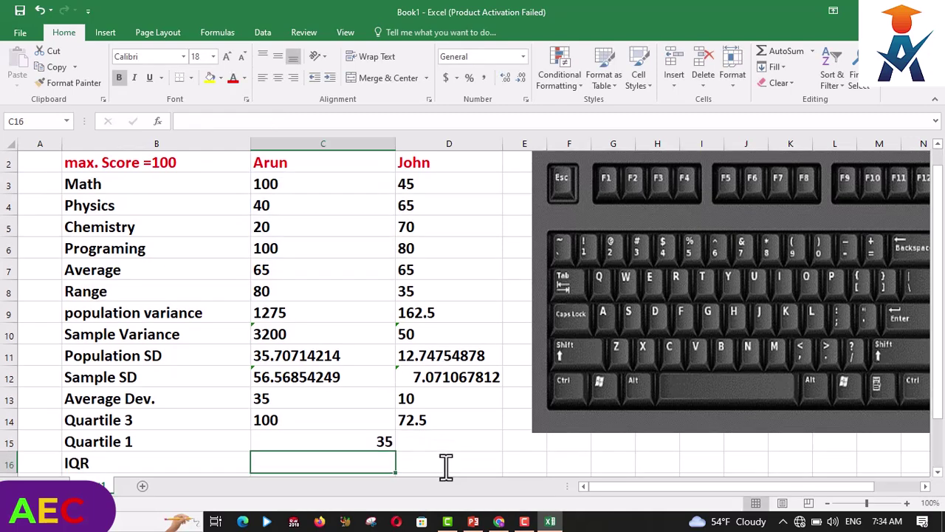
pyautogui.click(363, 440)
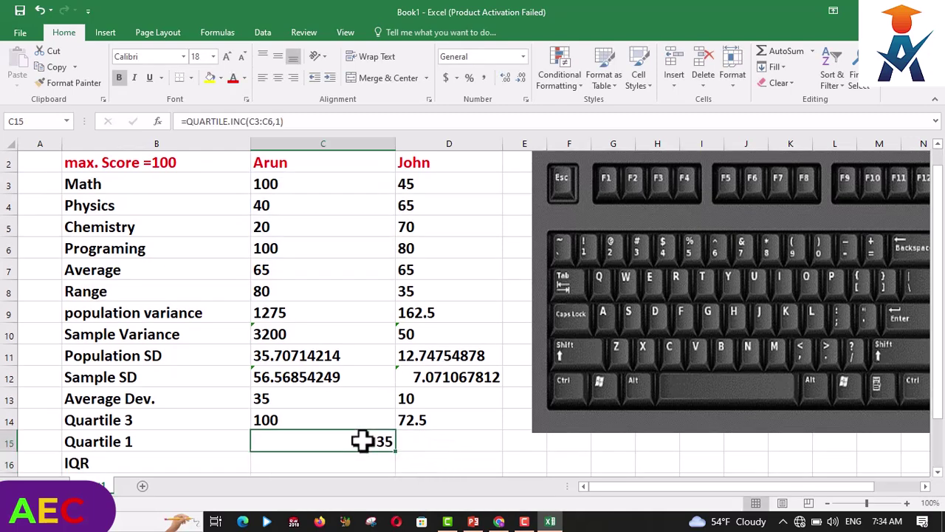
pyautogui.click(262, 78)
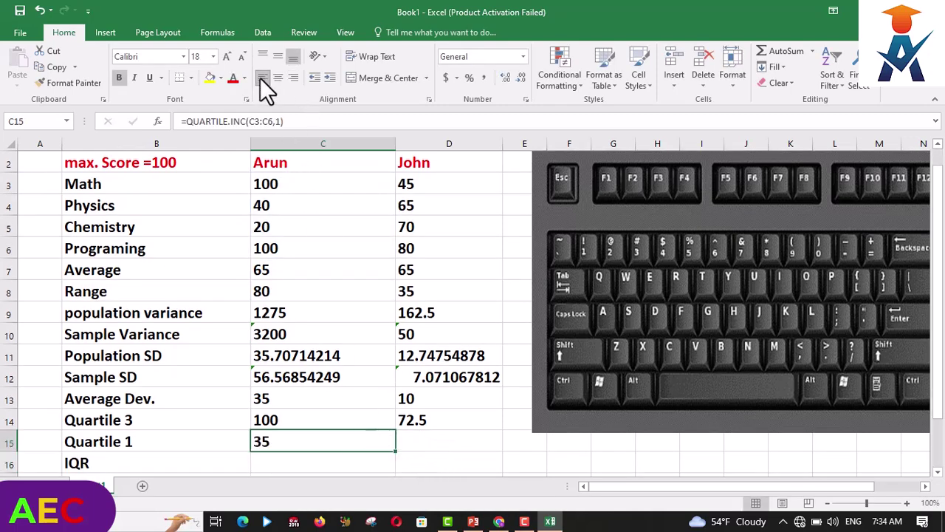
pyautogui.click(434, 443)
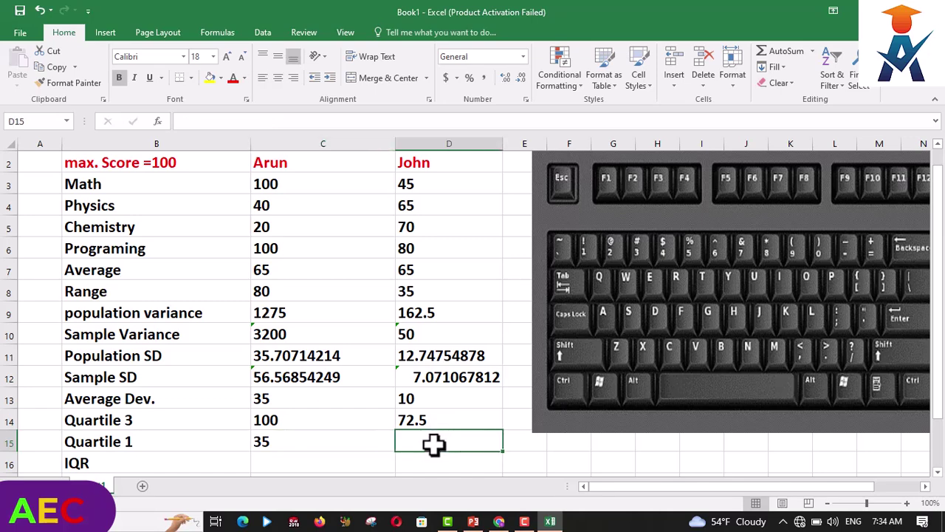
# Step: Enter =QUARTILE.INC(D3:D6,1) in D15 to get the second student's first quartile, 60
pyautogui.write('=')
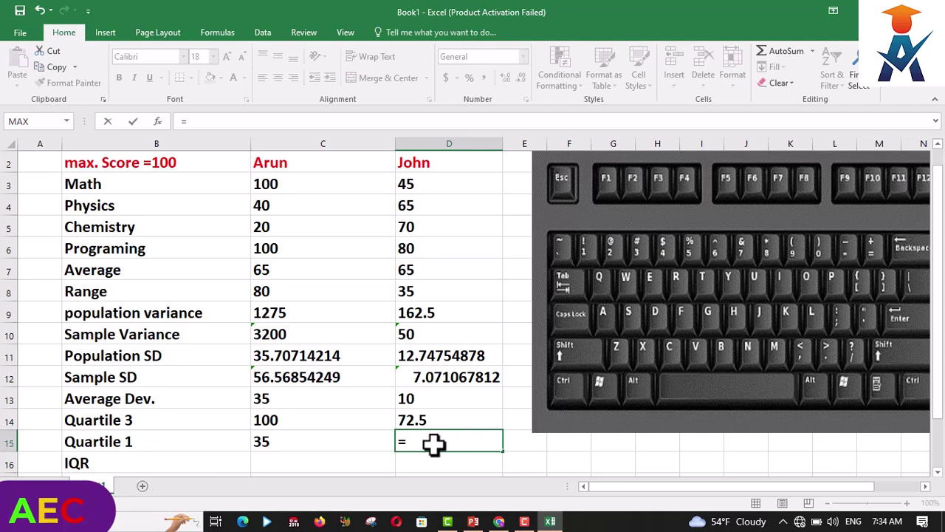
pyautogui.write('QUART')
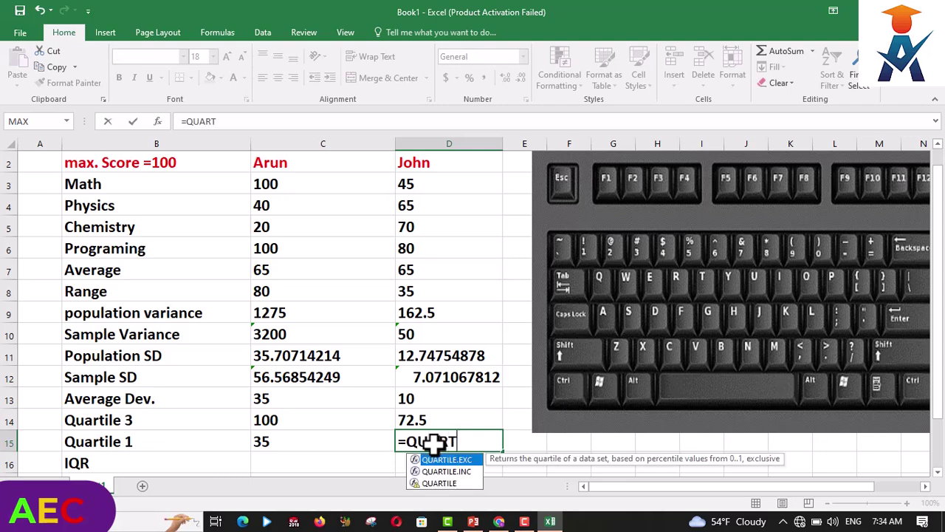
pyautogui.write('ILE.')
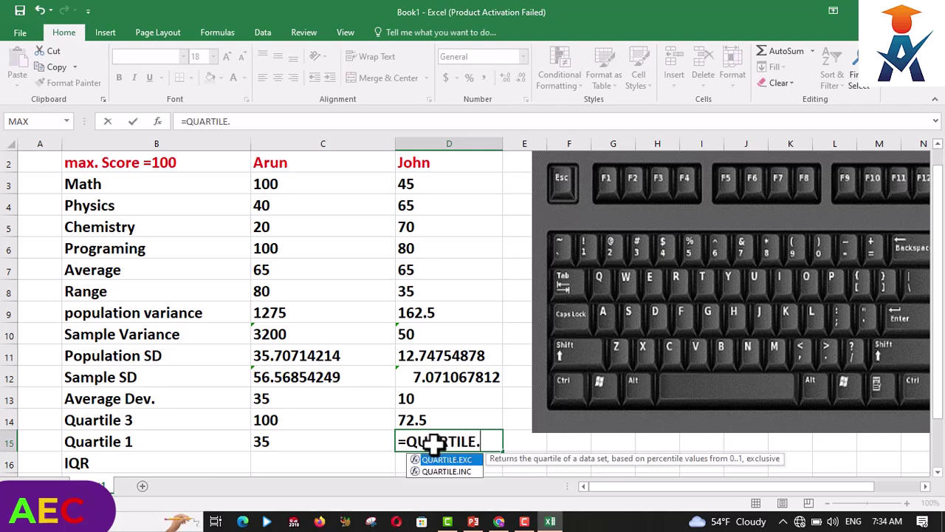
pyautogui.write('INC')
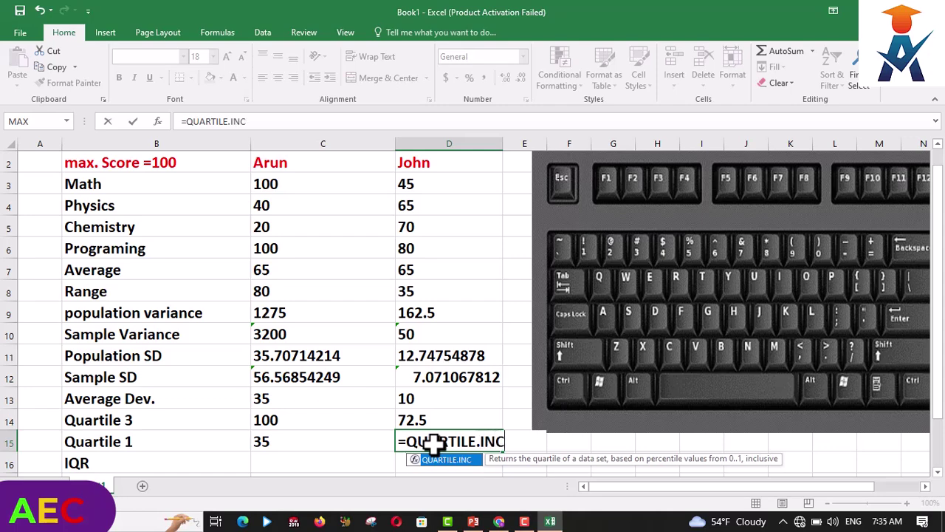
pyautogui.write('(')
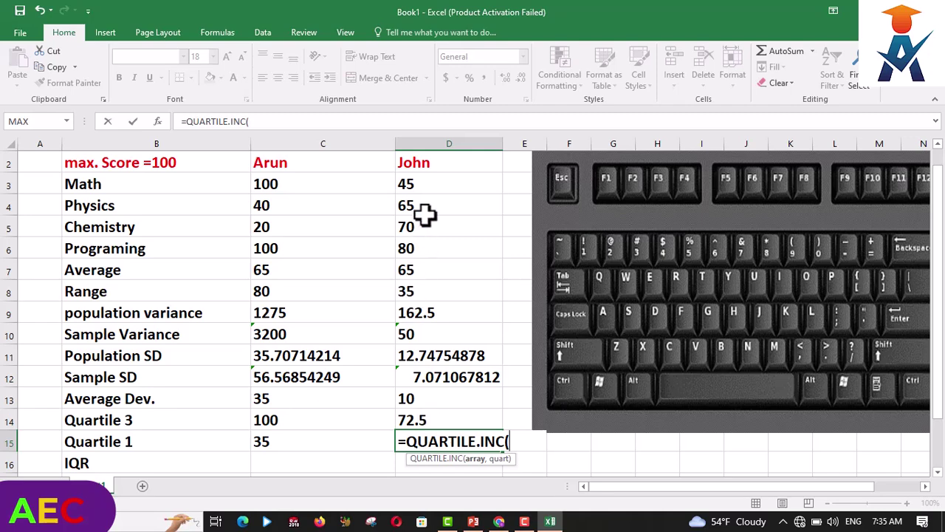
pyautogui.moveTo(415, 184); pyautogui.dragTo(415, 246)
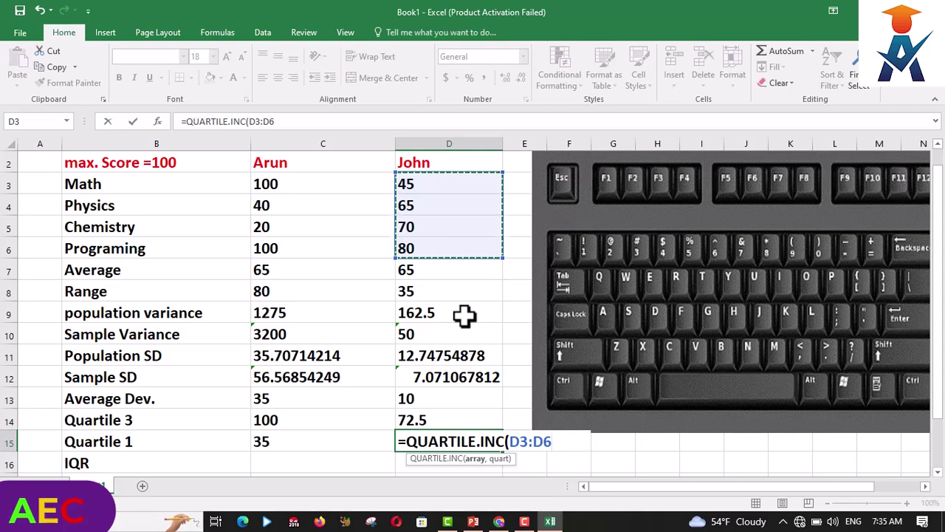
pyautogui.write(',1')
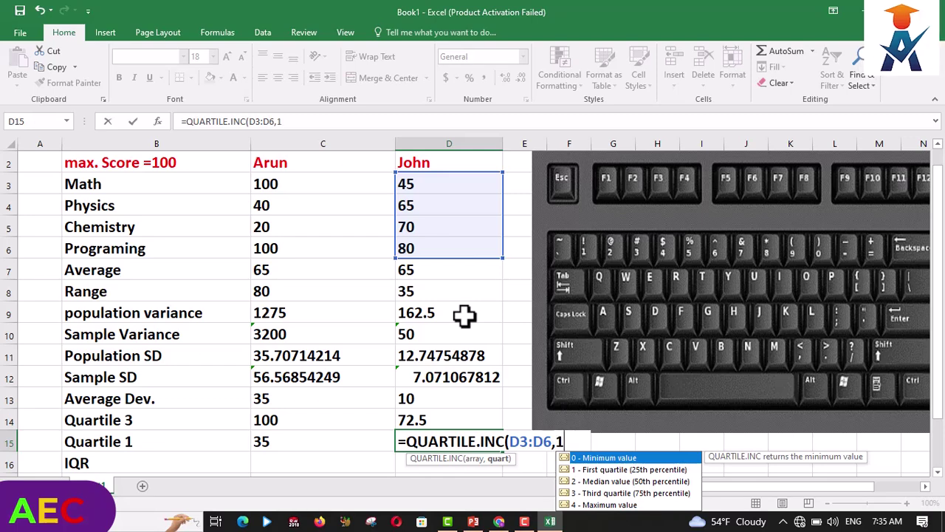
pyautogui.write(')')
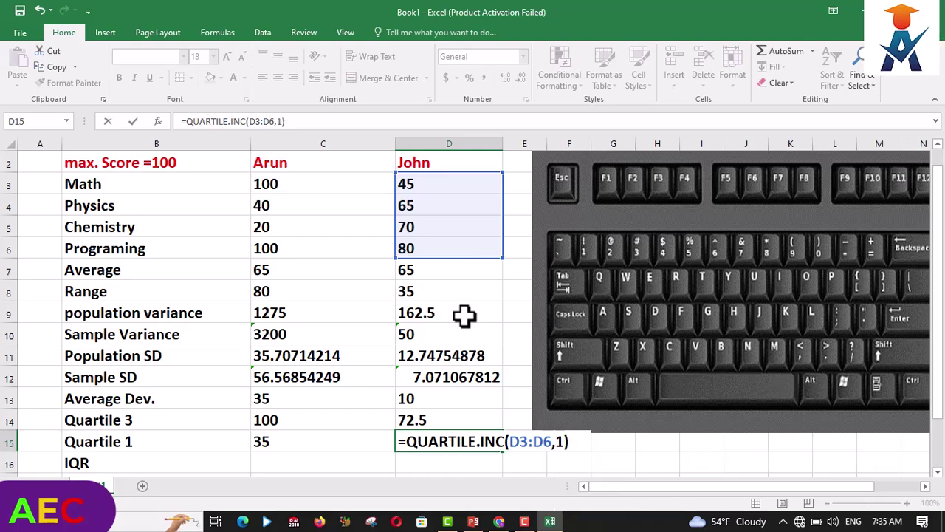
pyautogui.press('Return')
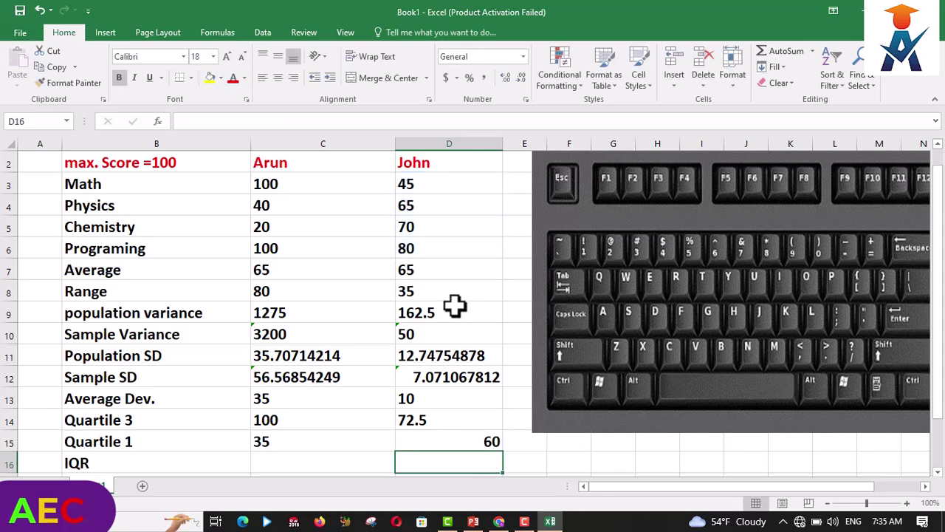
# Step: Enter =C14-C15 in C16 for an IQR of 65 and left-align it
pyautogui.click(286, 463)
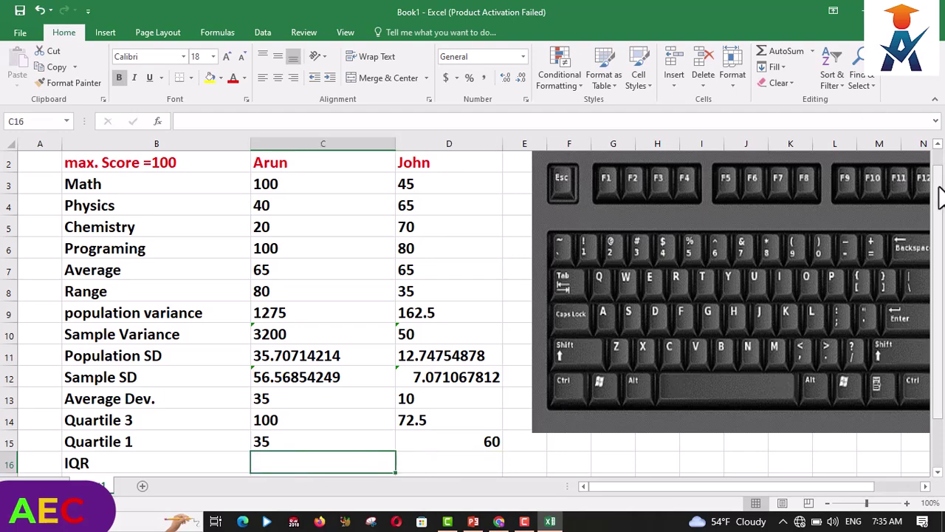
pyautogui.moveTo(941, 196); pyautogui.dragTo(940, 249)
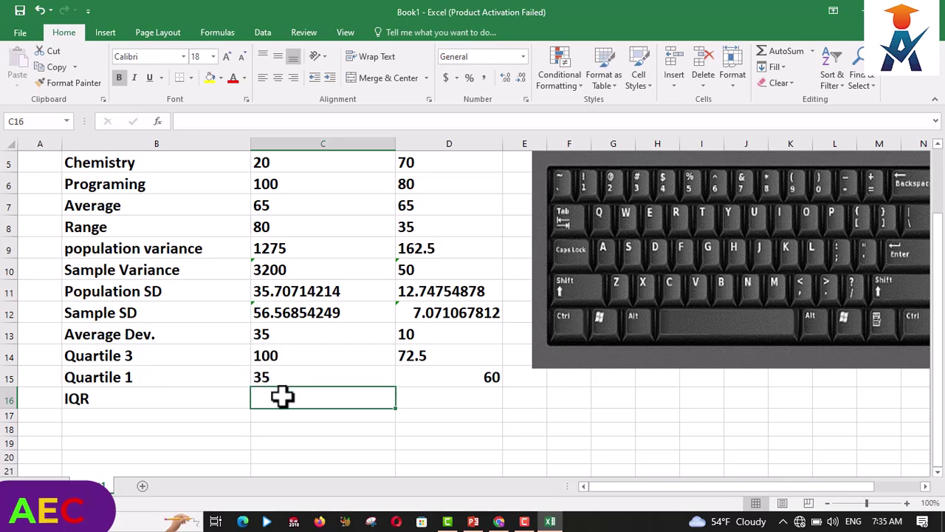
pyautogui.write('=')
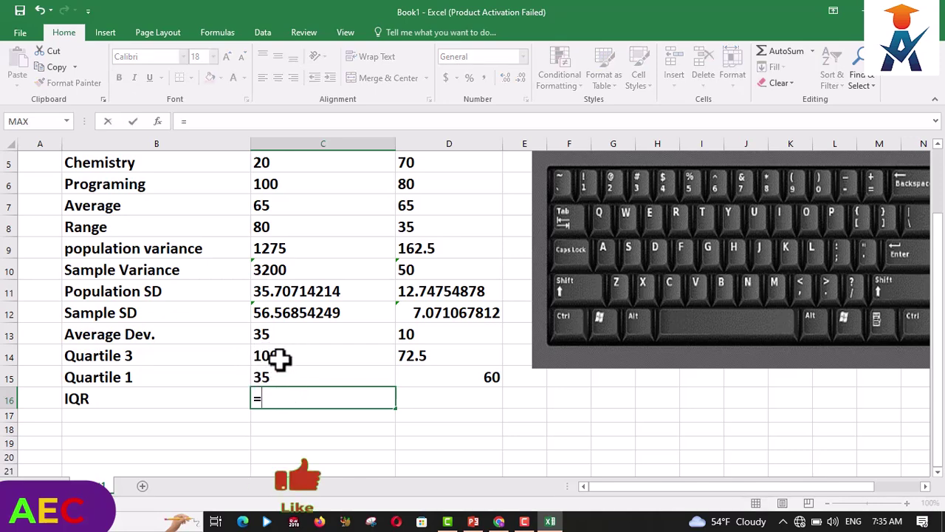
pyautogui.click(281, 357)
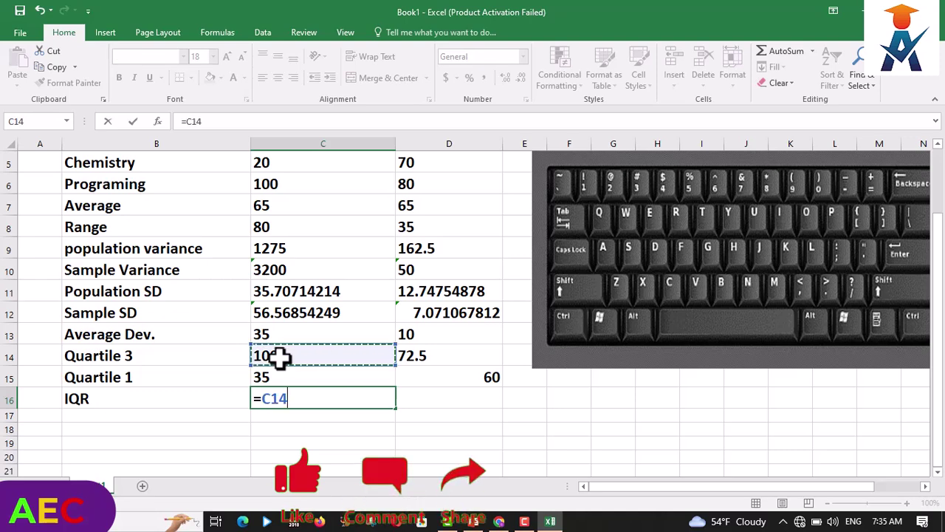
pyautogui.write('-')
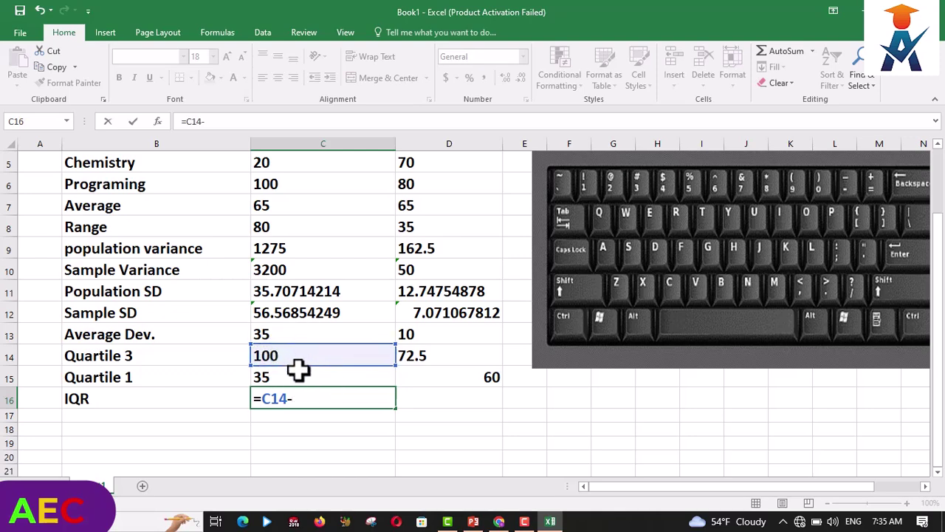
pyautogui.click(276, 378)
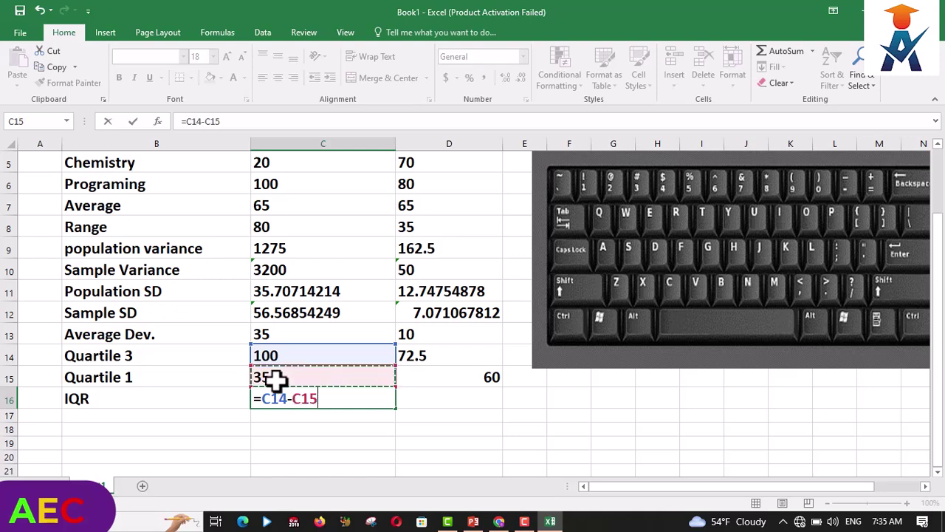
pyautogui.press('Return')
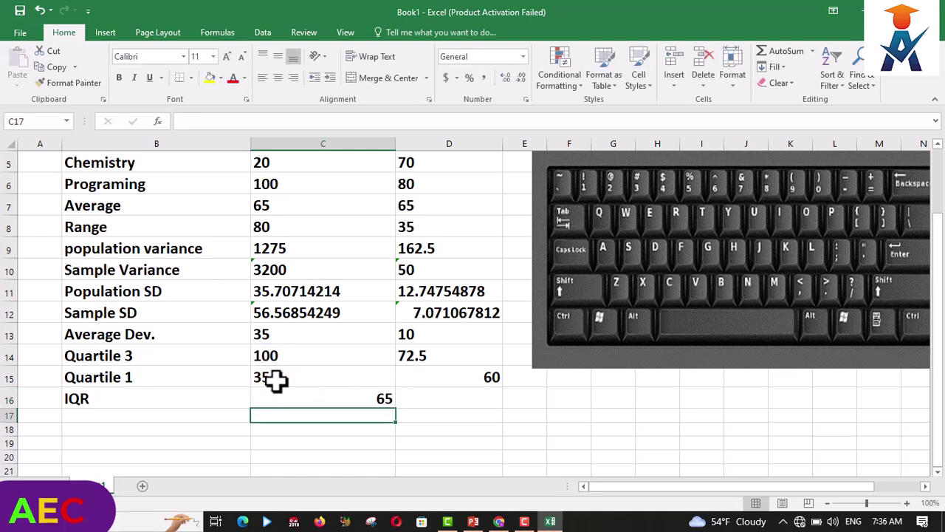
pyautogui.click(334, 398)
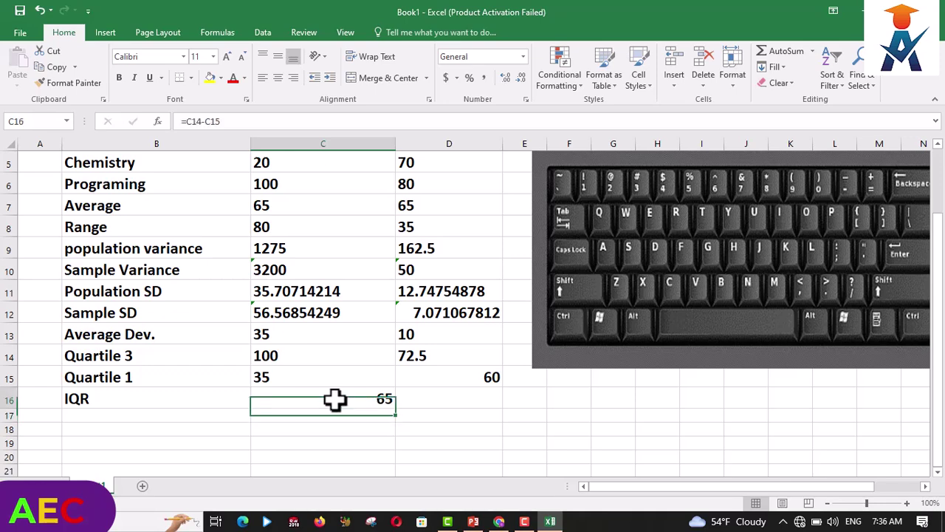
pyautogui.click(262, 77)
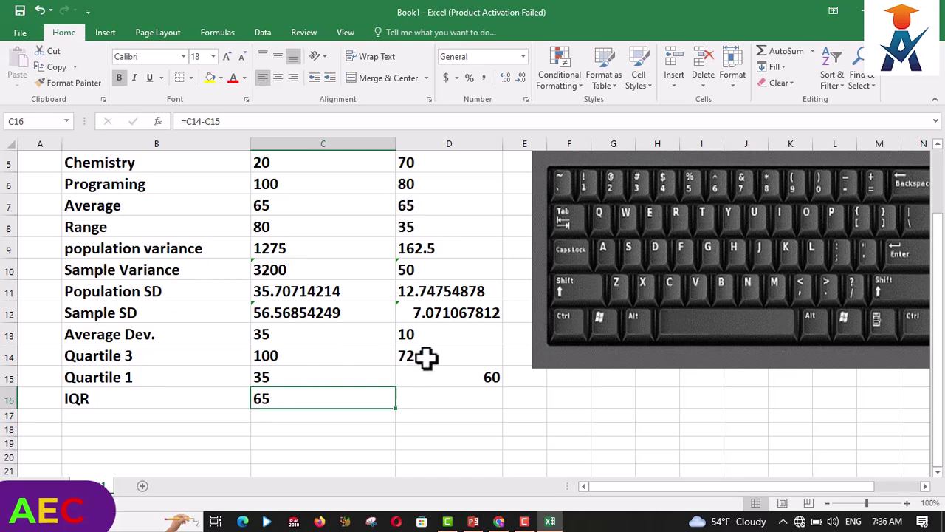
pyautogui.click(435, 406)
# Step: Enter =D14-D15 in D16 for the second student's IQR of 12.5
pyautogui.write('=')
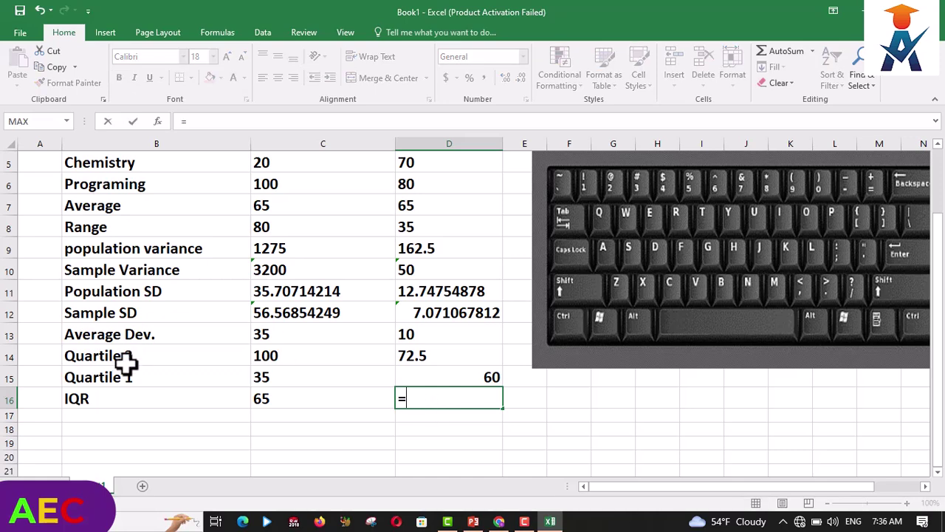
pyautogui.click(420, 359)
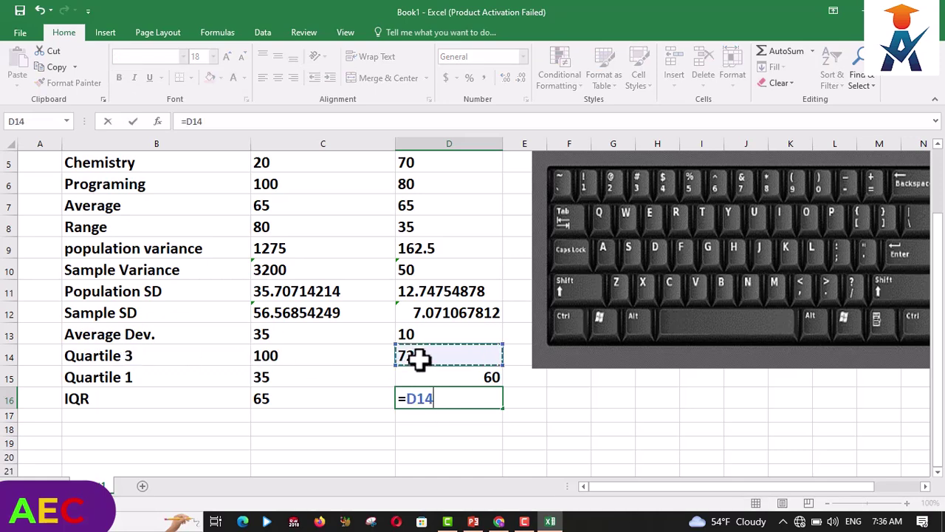
pyautogui.write('-')
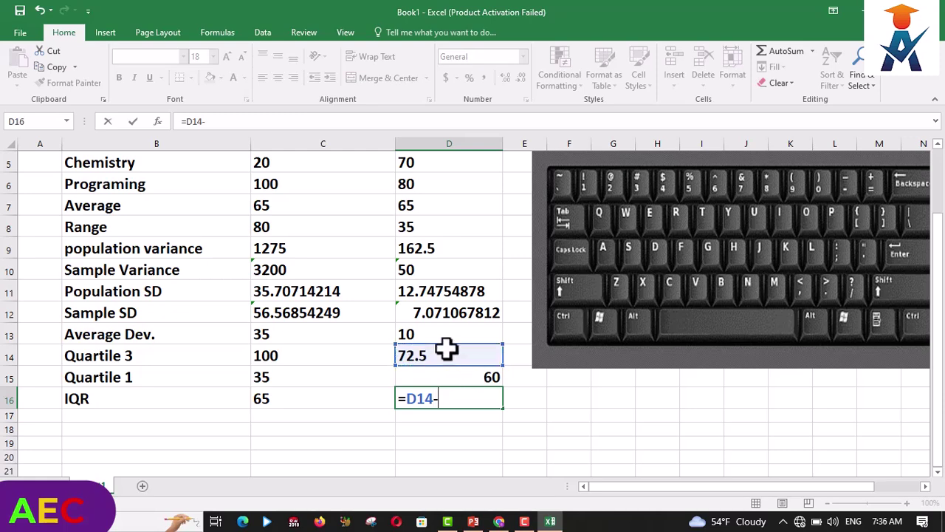
pyautogui.click(470, 378)
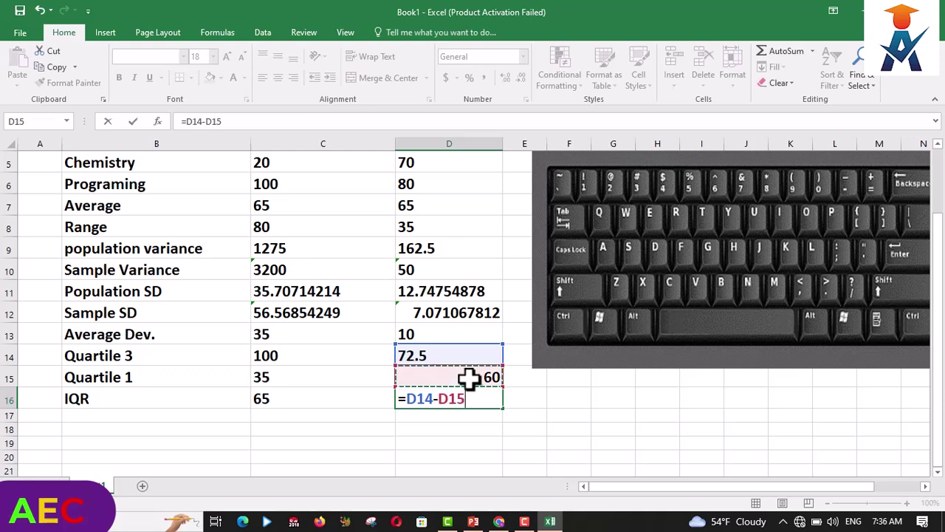
pyautogui.press('Return')
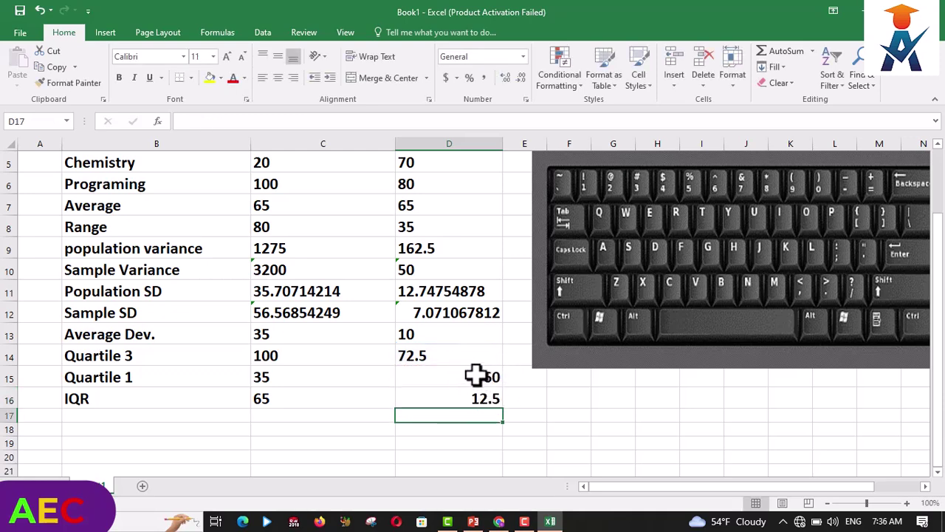
# Step: Left-align the first-quartile value 60 in D15 and the IQR 12.5 in D16
pyautogui.click(477, 375)
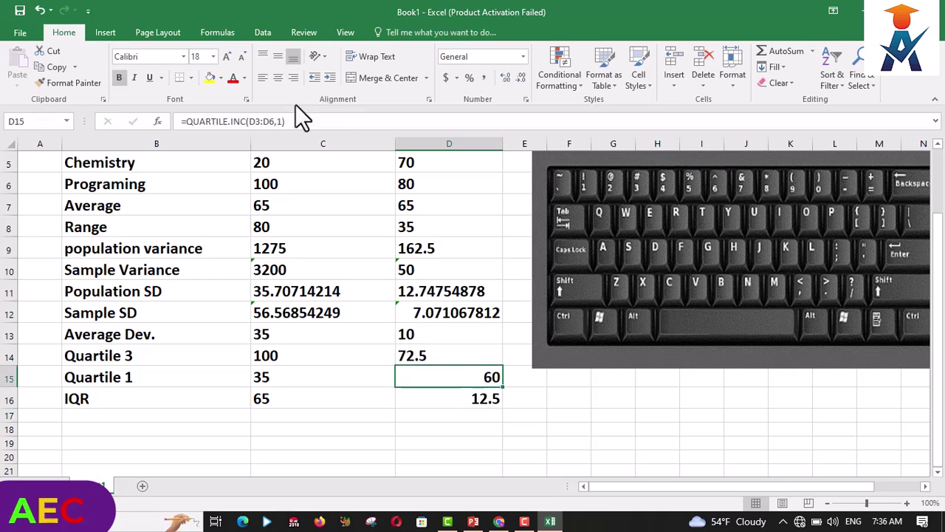
pyautogui.click(267, 79)
pyautogui.click(464, 398)
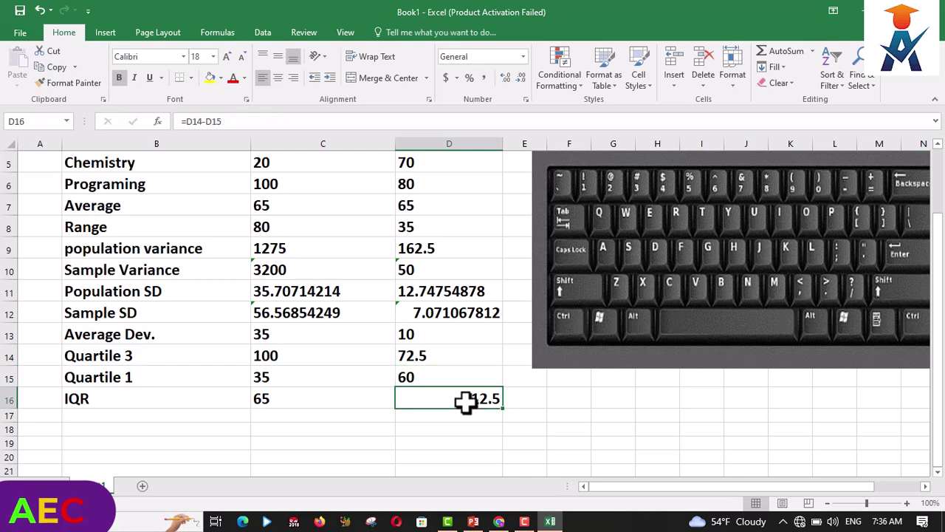
pyautogui.click(261, 76)
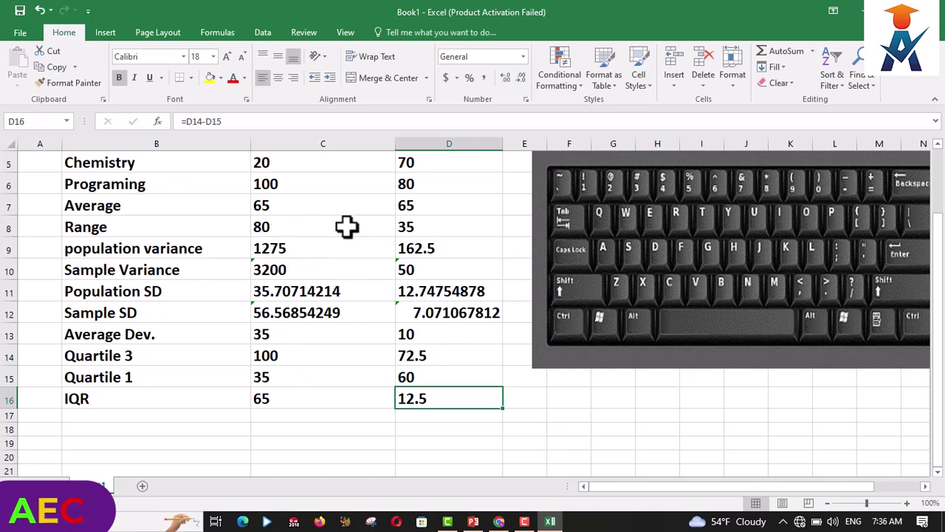
# Step: Left-align the second student's sample SD value 7.071067812 in D12
pyautogui.click(414, 310)
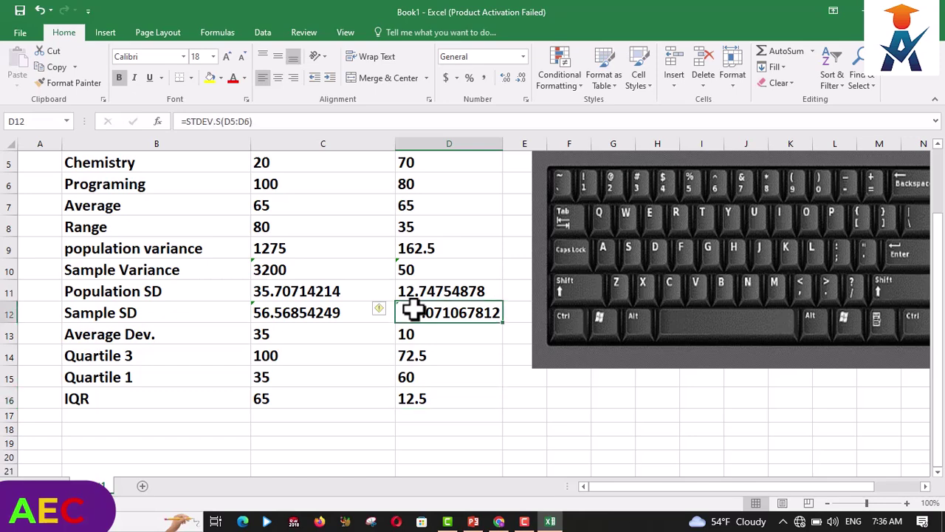
pyautogui.click(266, 82)
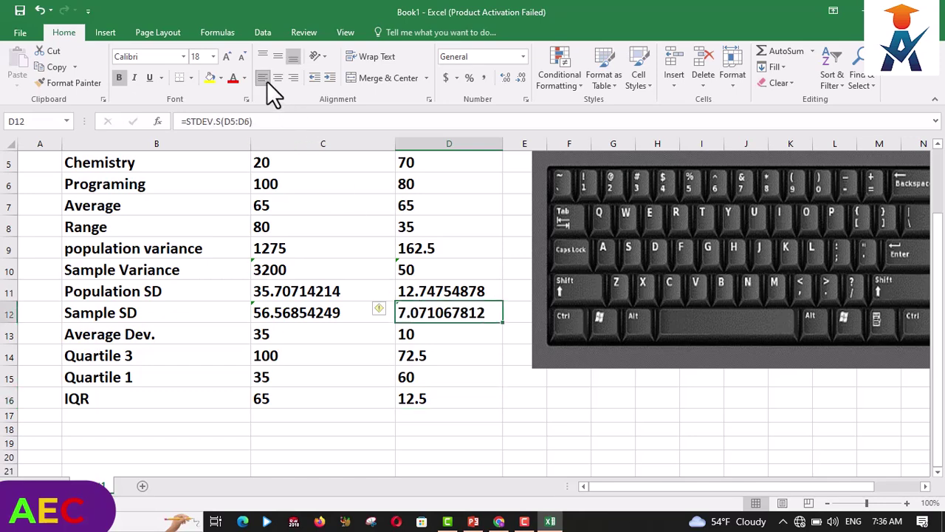